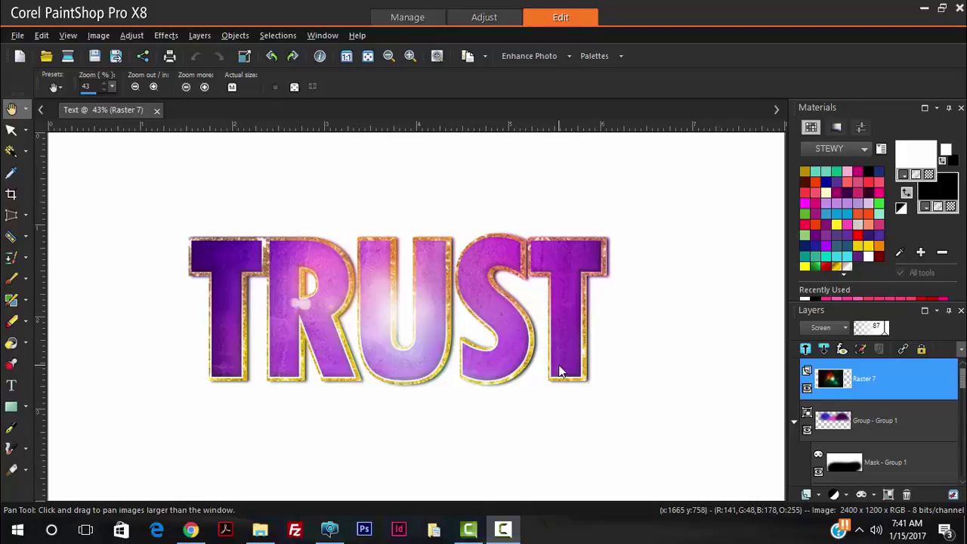
# Examine the finished TRUST text effect up close, including its glitter outline, texture and light spots
pyautogui.scroll(3, 281, 302)
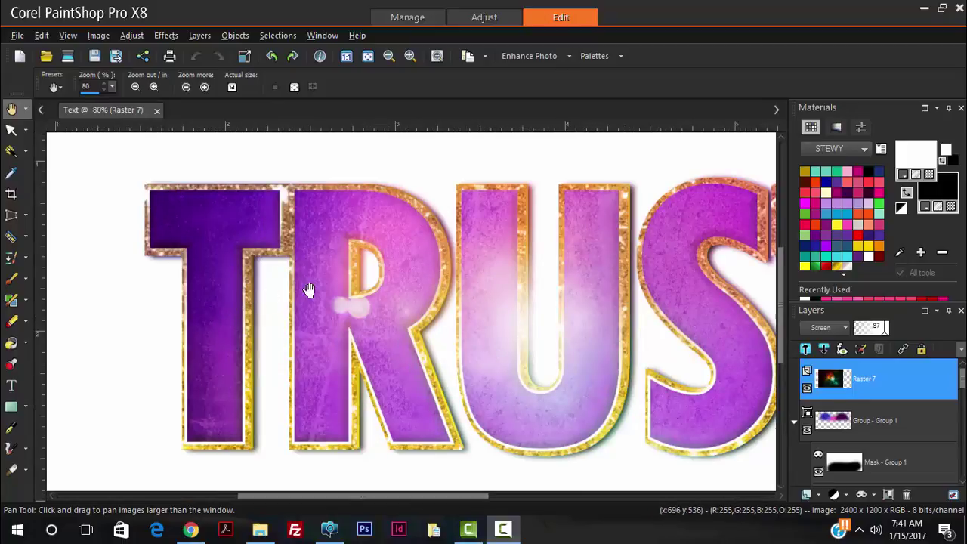
pyautogui.scroll(-2, 302, 280)
pyautogui.scroll(2, 384, 280)
pyautogui.scroll(-1, 308, 293)
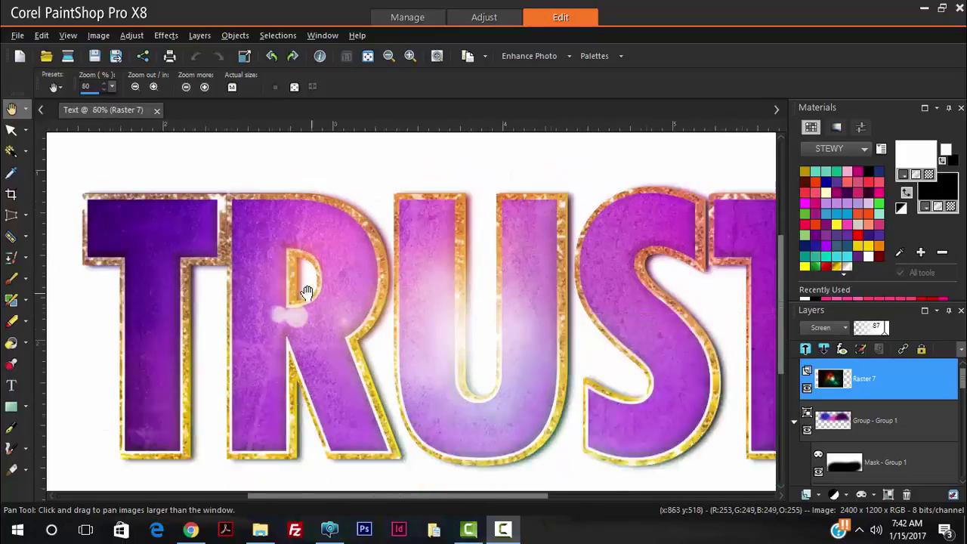
pyautogui.scroll(1, 182, 252)
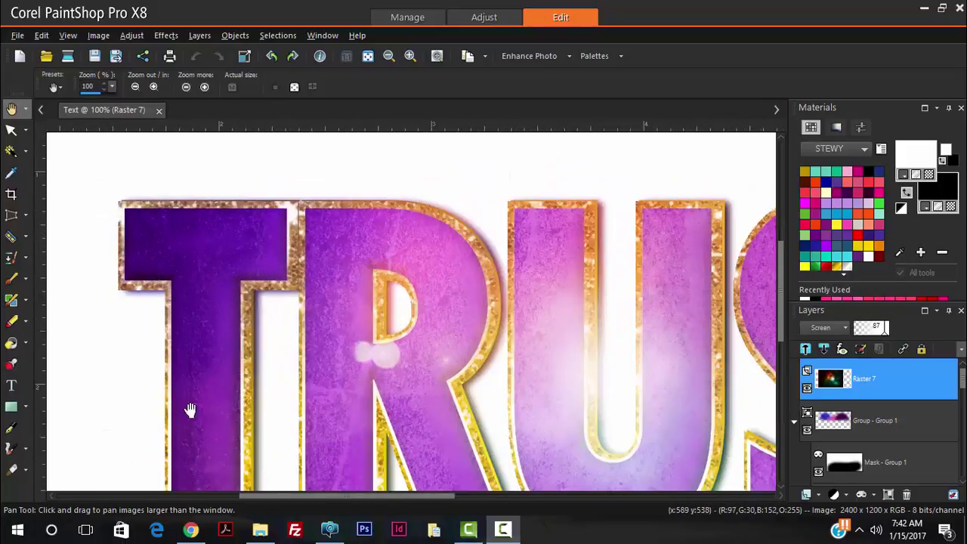
pyautogui.scroll(-1, 226, 363)
pyautogui.scroll(3, 251, 355)
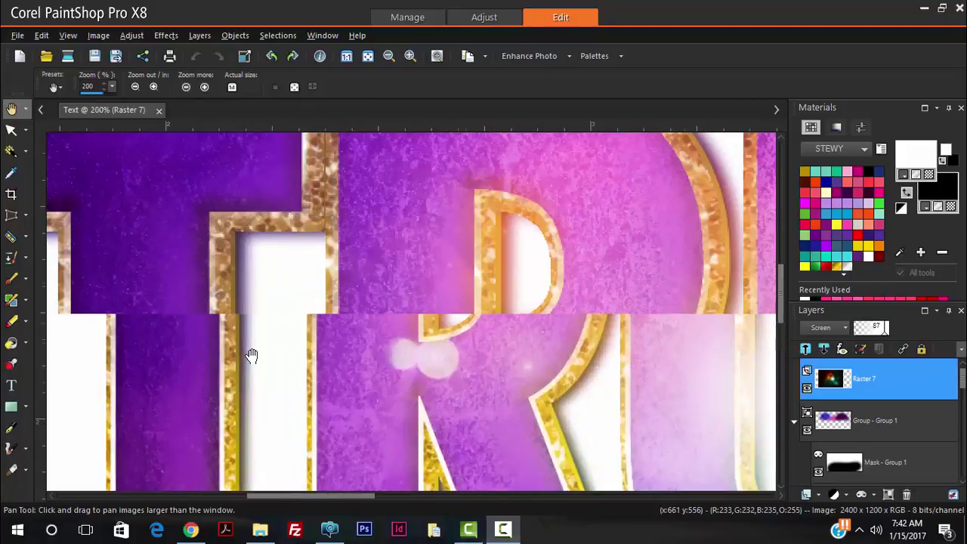
pyautogui.scroll(-2, 227, 299)
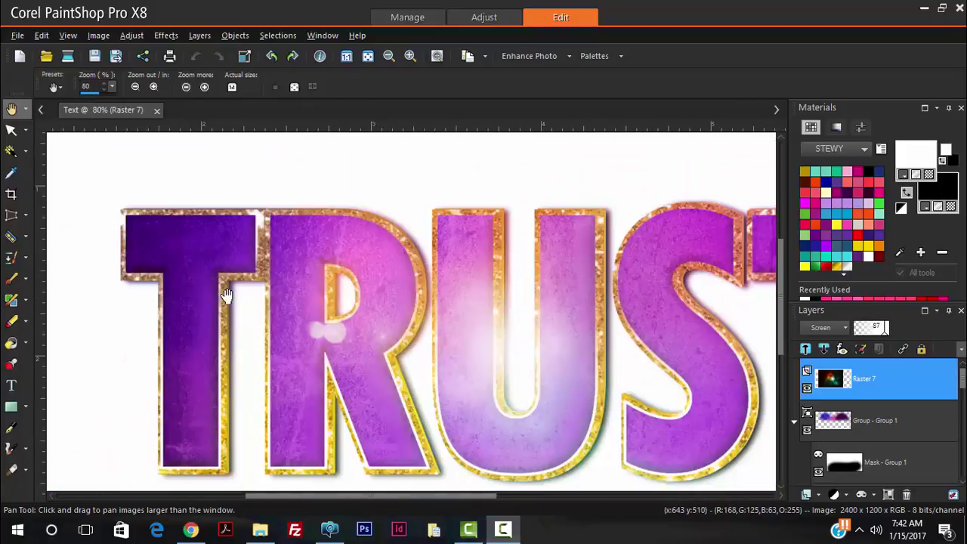
pyautogui.scroll(1, 220, 289)
pyautogui.scroll(2, 204, 297)
pyautogui.scroll(-2, 274, 271)
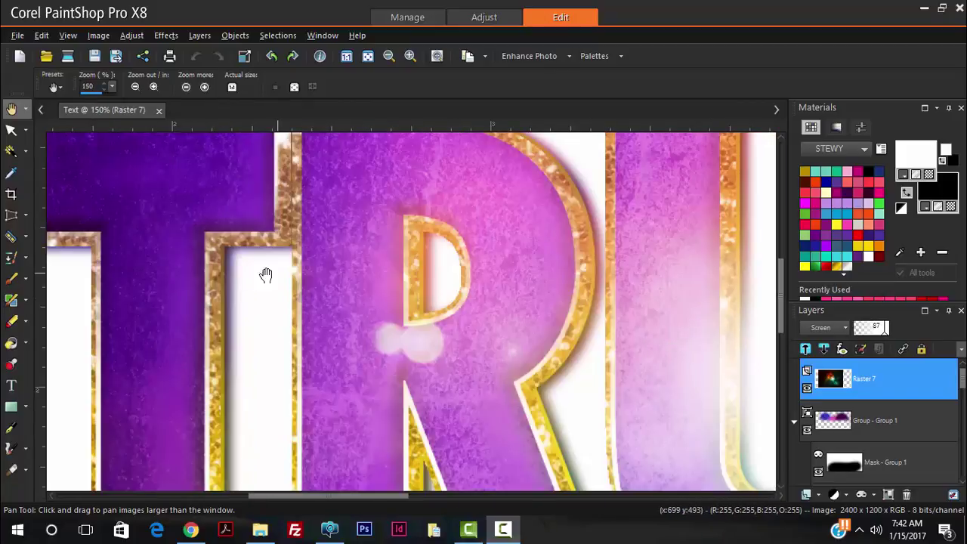
pyautogui.scroll(-2, 224, 272)
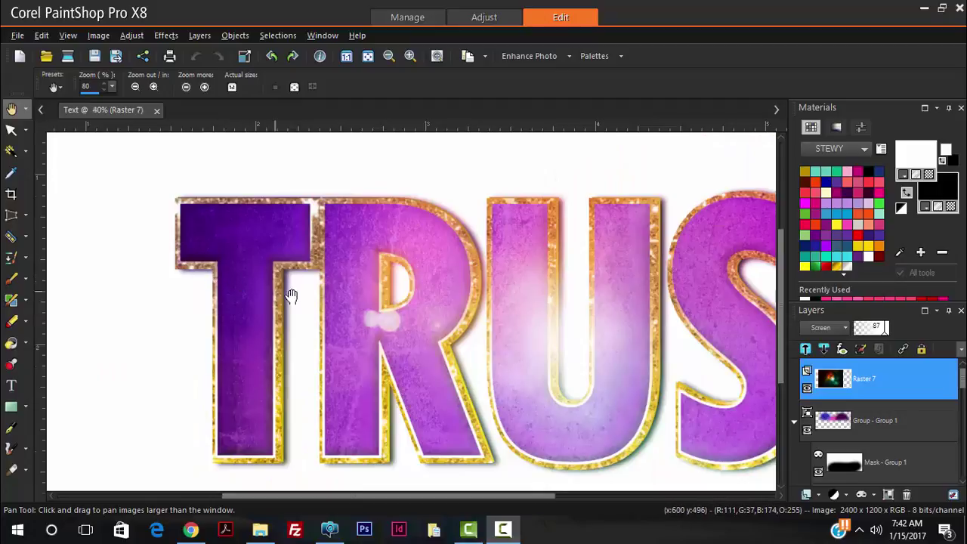
pyautogui.scroll(-2, 287, 293)
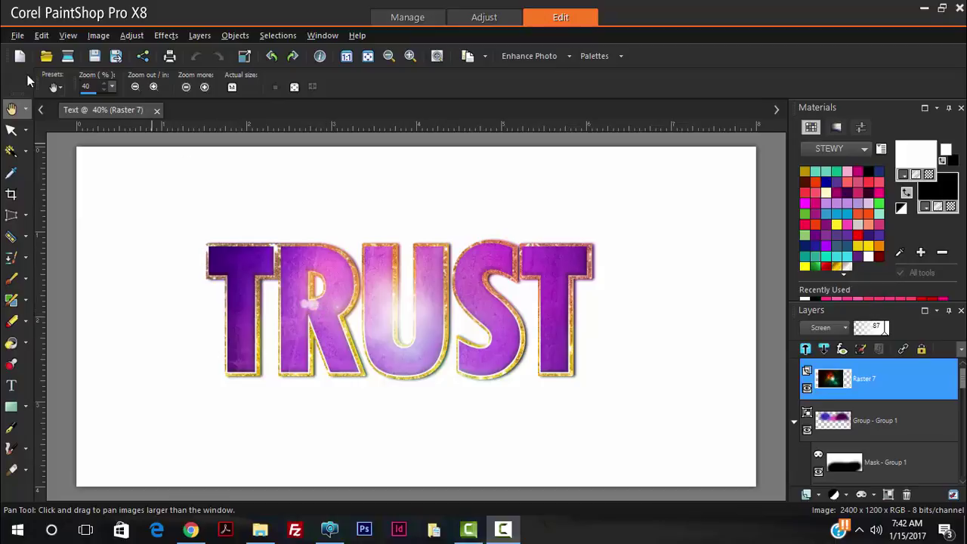
# Create a new 6 × 3 inch image at 300 pixels/inch with a white raster background
pyautogui.click(17, 36)
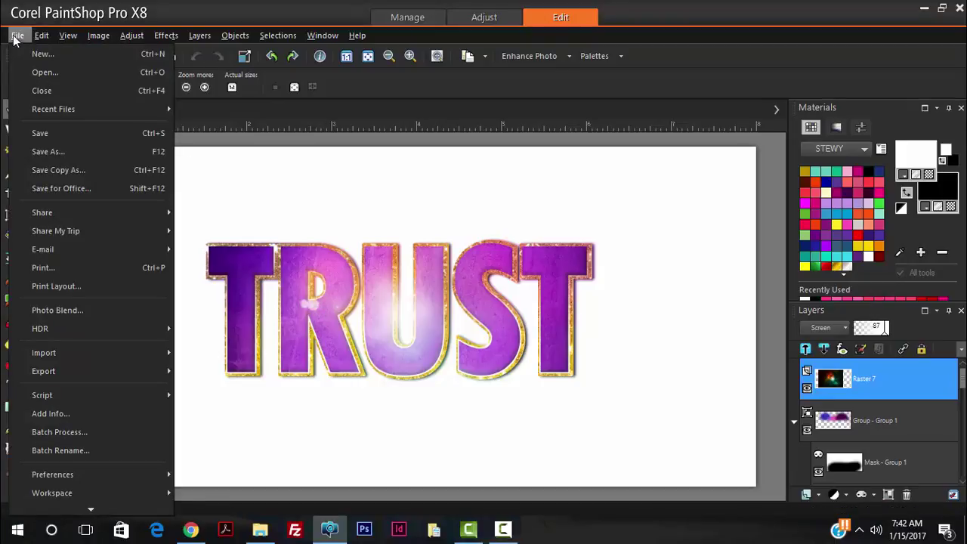
pyautogui.click(35, 54)
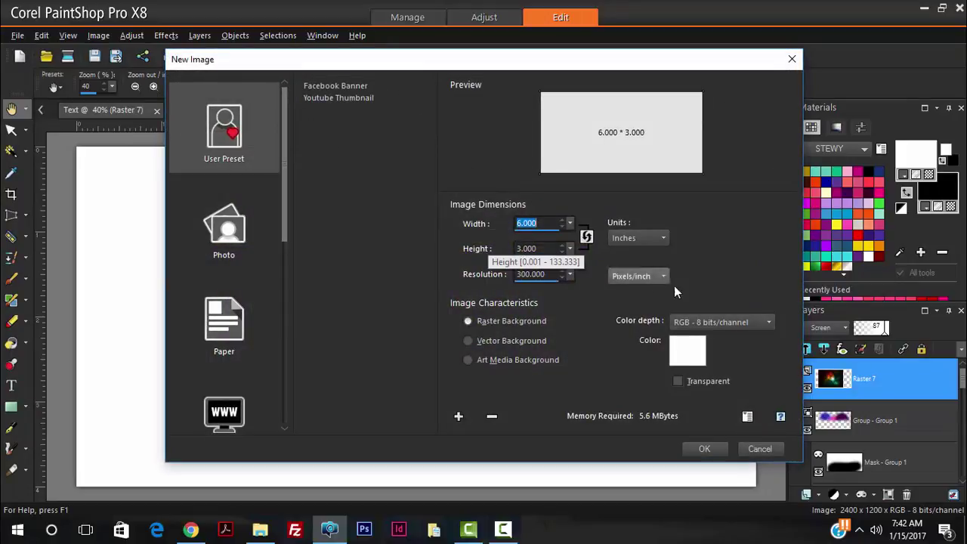
pyautogui.click(708, 449)
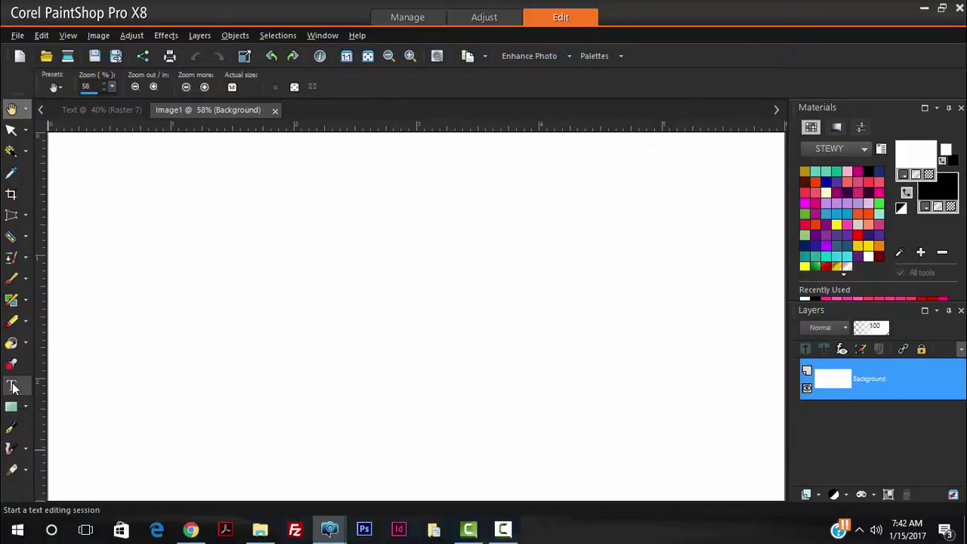
# Add the vector text "TRUST" and move it to the middle of the canvas
pyautogui.click(13, 387)
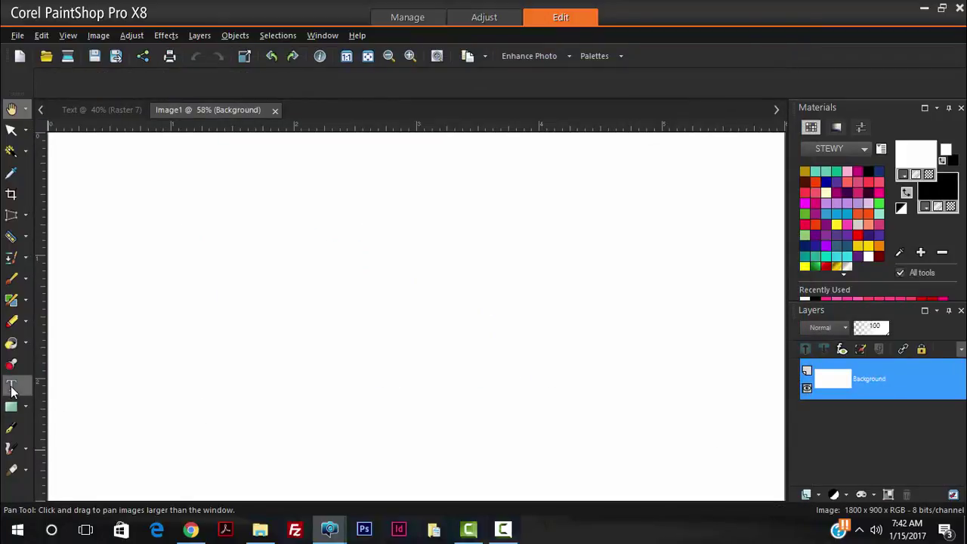
pyautogui.click(267, 328)
pyautogui.write('T')
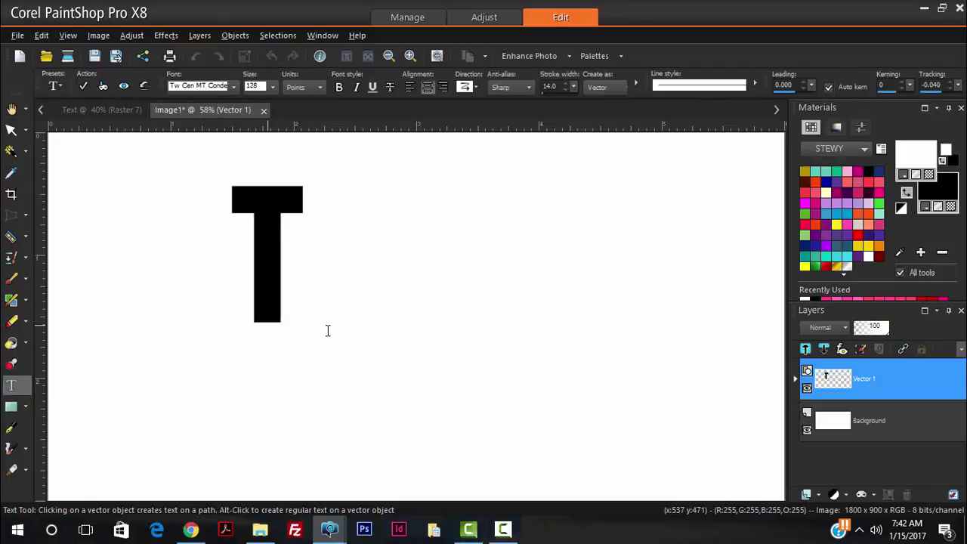
pyautogui.write('RU')
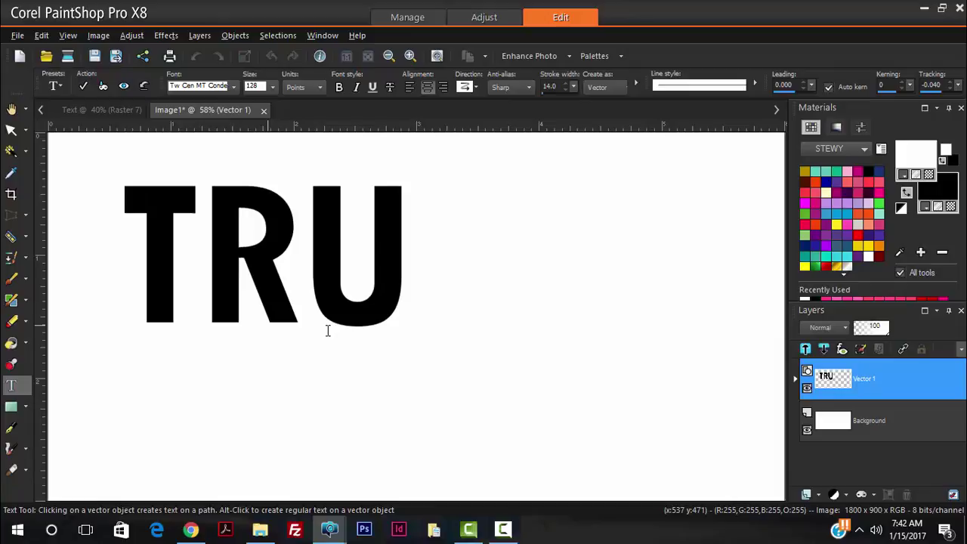
pyautogui.write('ST')
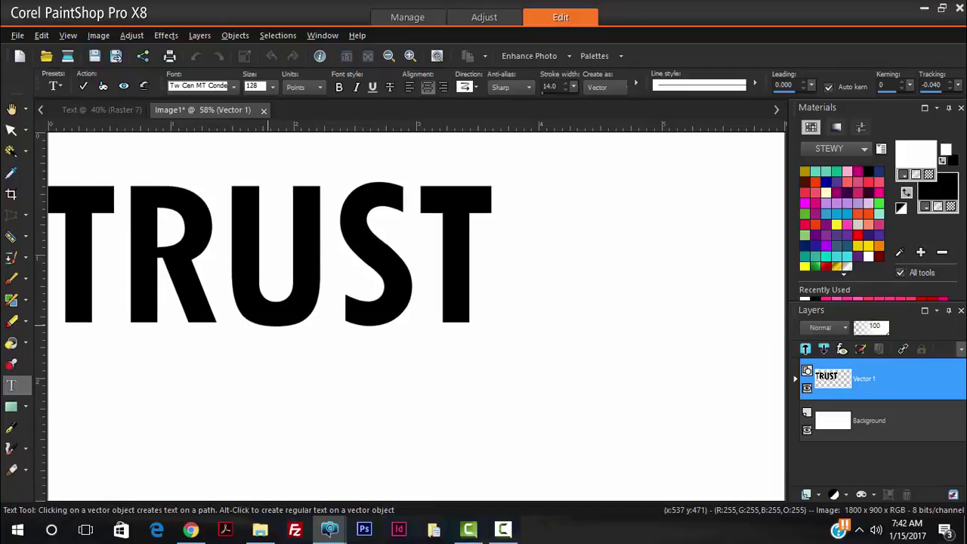
pyautogui.click(82, 86)
pyautogui.moveTo(269, 253); pyautogui.dragTo(409, 317)
pyautogui.scroll(-1, 406, 323)
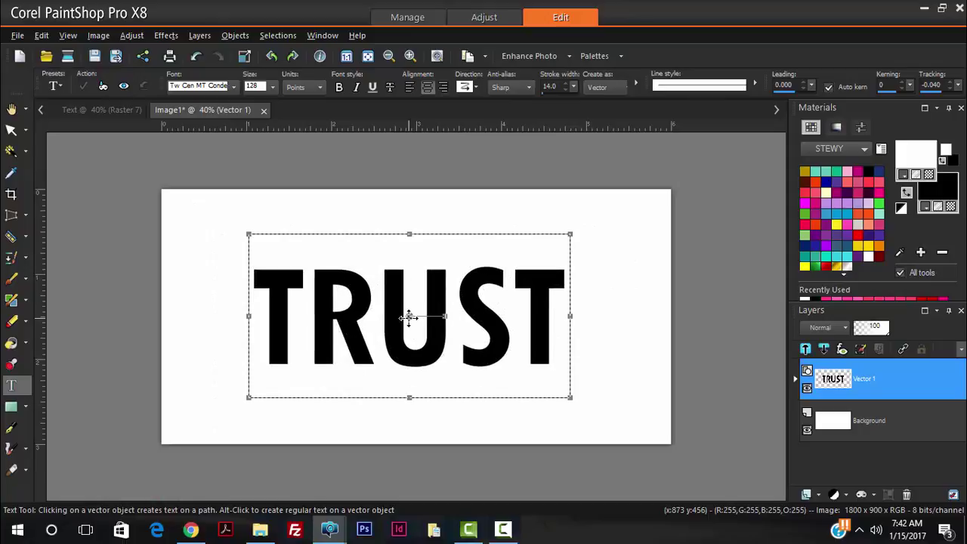
# Select the whole word TRUST for editing and set its stroke width to 0
pyautogui.click(375, 336)
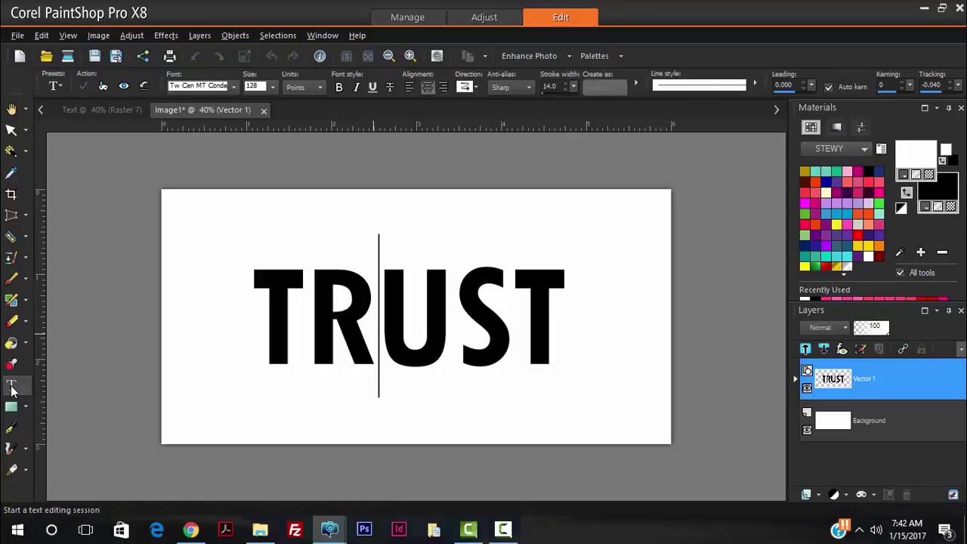
pyautogui.doubleClick(379, 320)
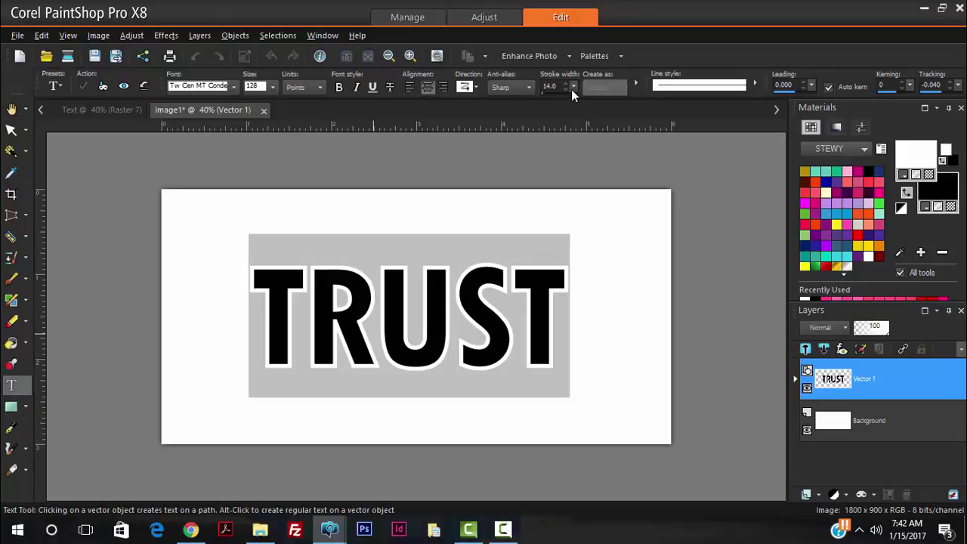
pyautogui.moveTo(573, 86); pyautogui.dragTo(508, 87)
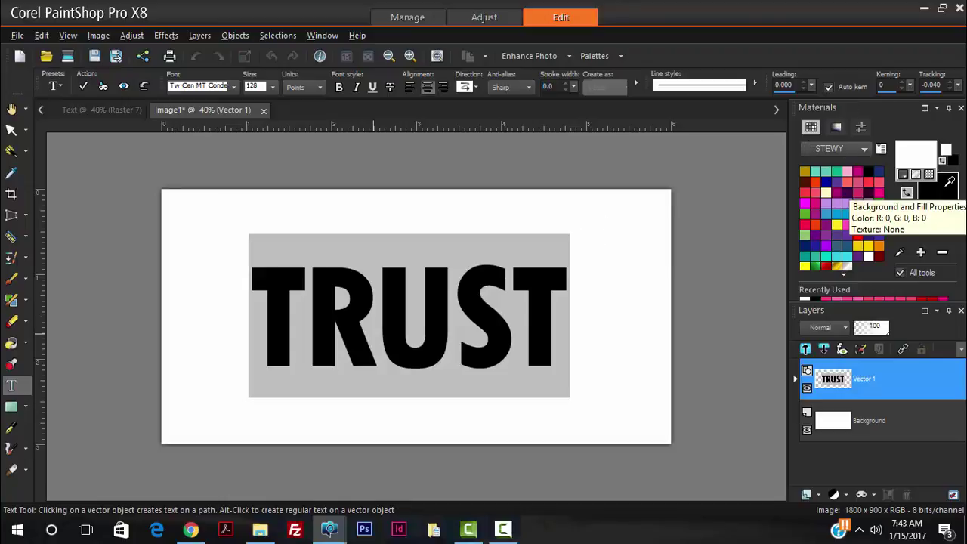
# Fill the TRUST text with the Stewy Purple gradient and apply the text edit
pyautogui.click(949, 182)
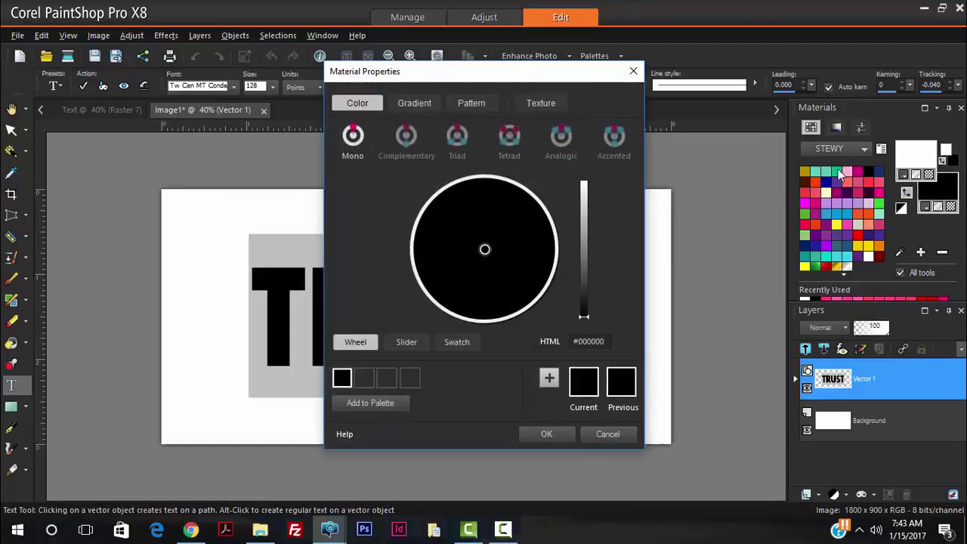
pyautogui.click(415, 103)
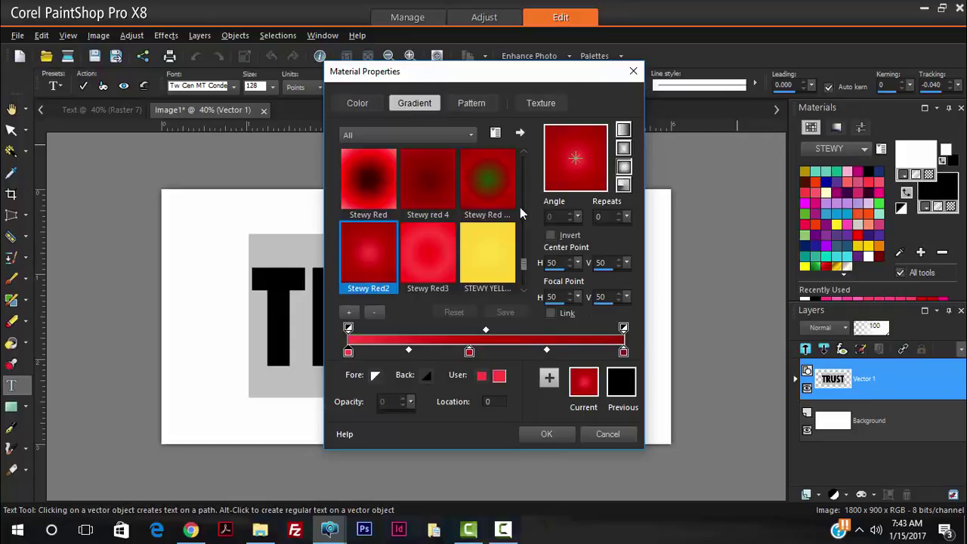
pyautogui.moveTo(523, 264)
pyautogui.mouseDown()
pyautogui.moveTo(523, 240)
pyautogui.moveTo(523, 260)
pyautogui.mouseUp()
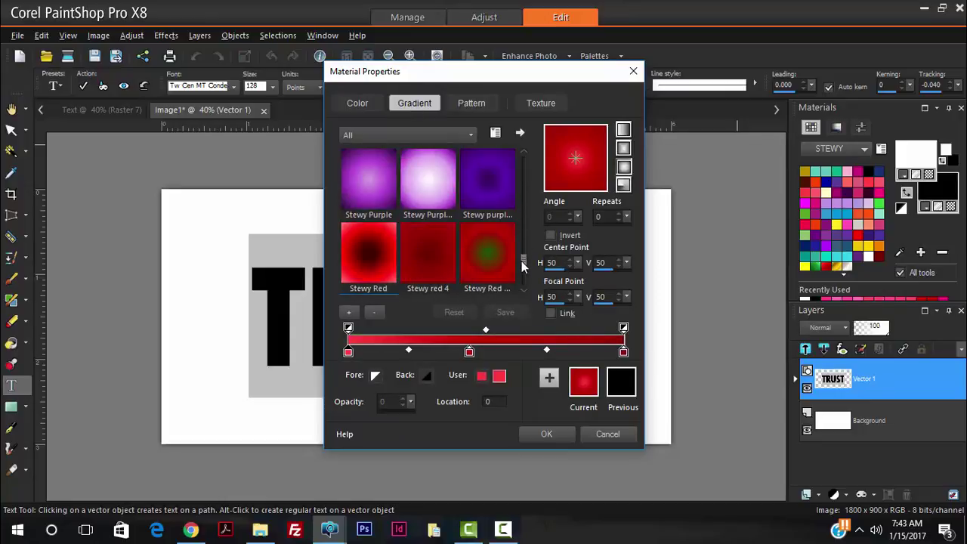
pyautogui.click(371, 180)
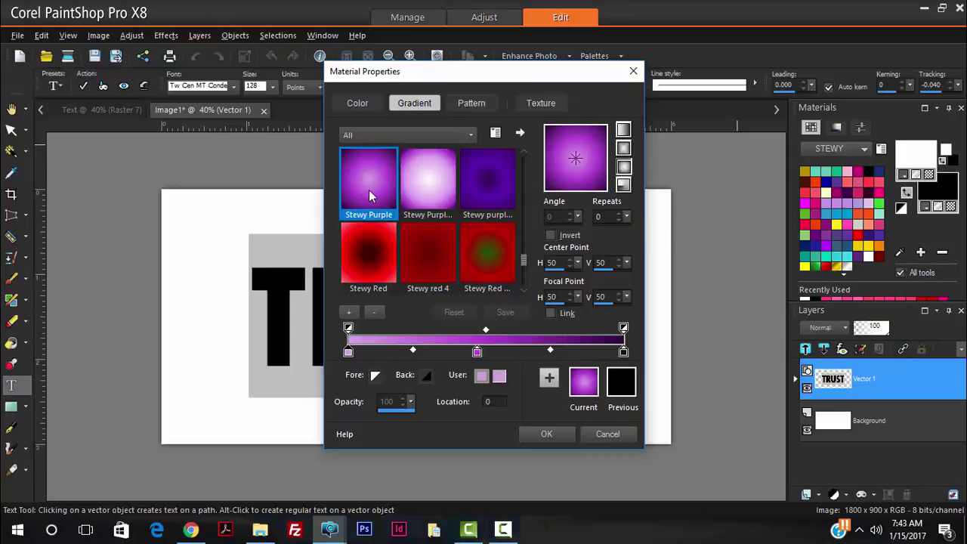
pyautogui.click(547, 434)
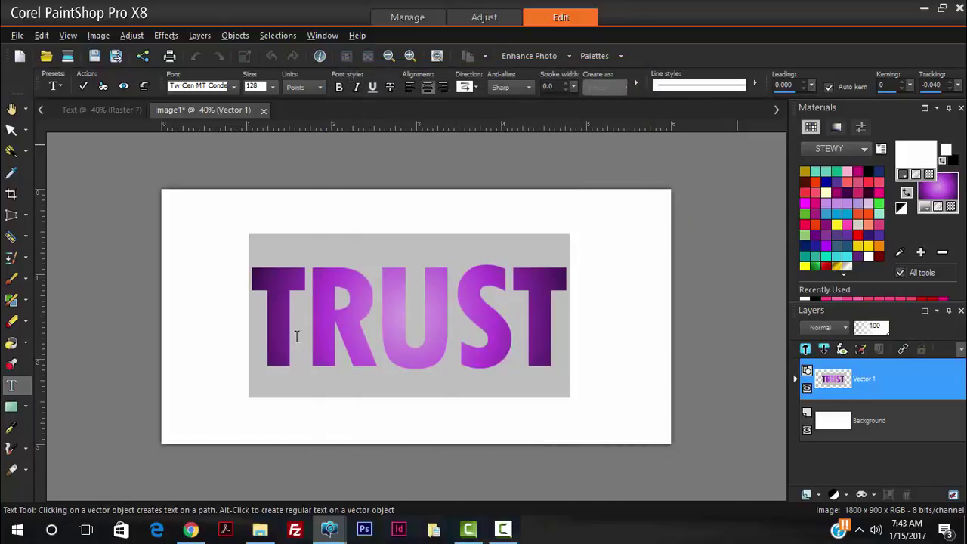
pyautogui.click(82, 86)
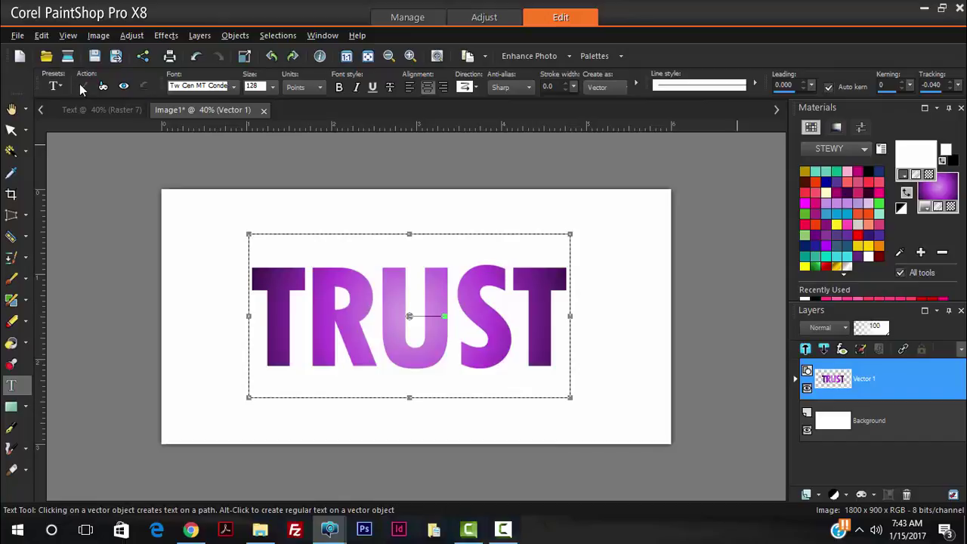
# Select the TRUST text object with the Pick tool and duplicate its vector layer
pyautogui.click(12, 130)
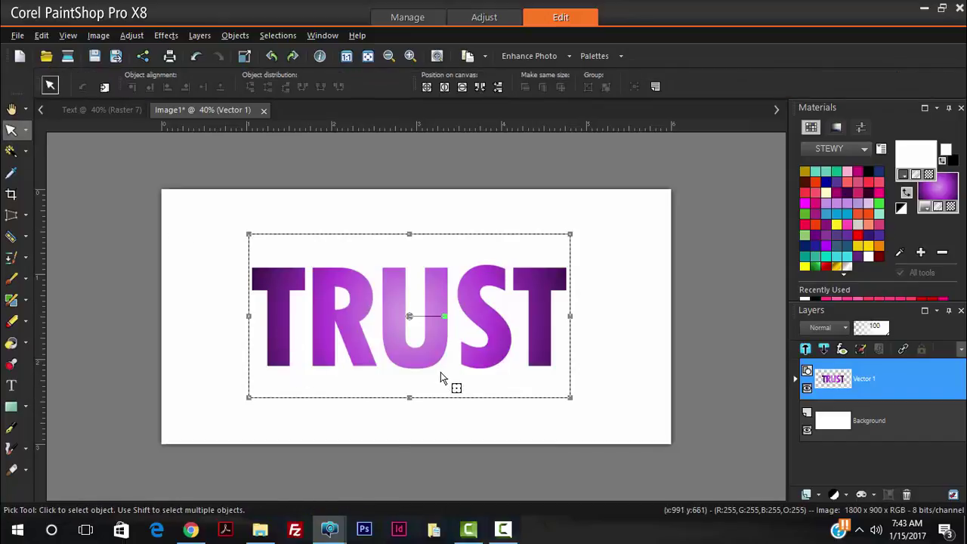
pyautogui.click(640, 311)
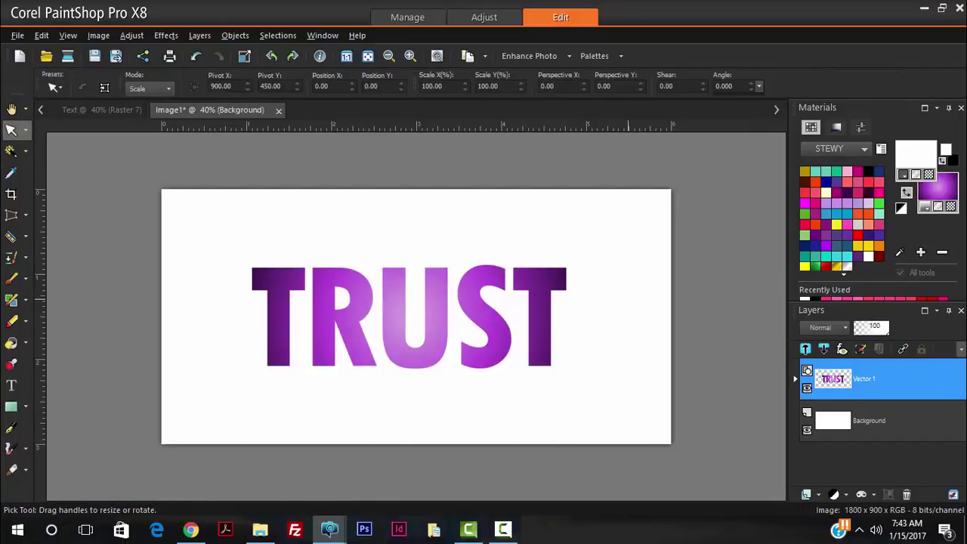
pyautogui.click(539, 306)
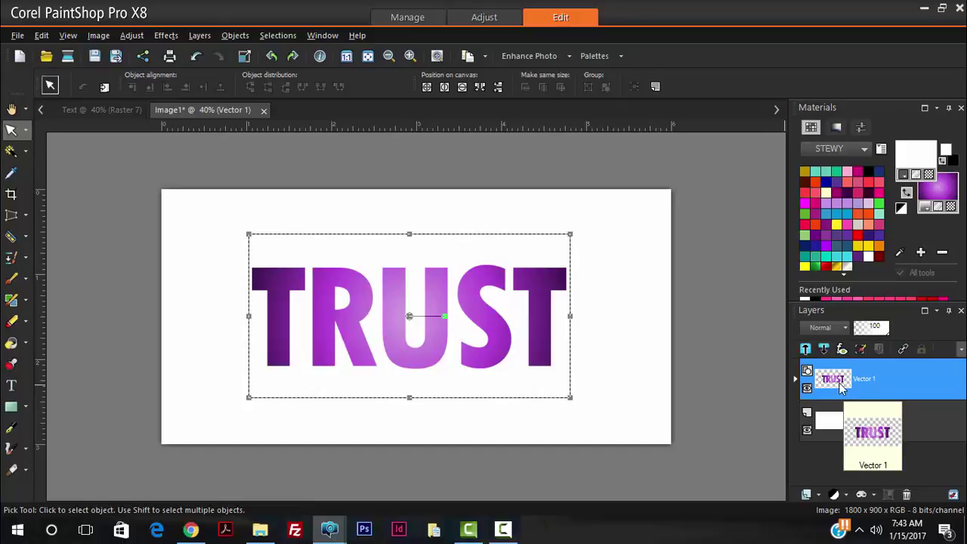
pyautogui.rightClick(842, 387)
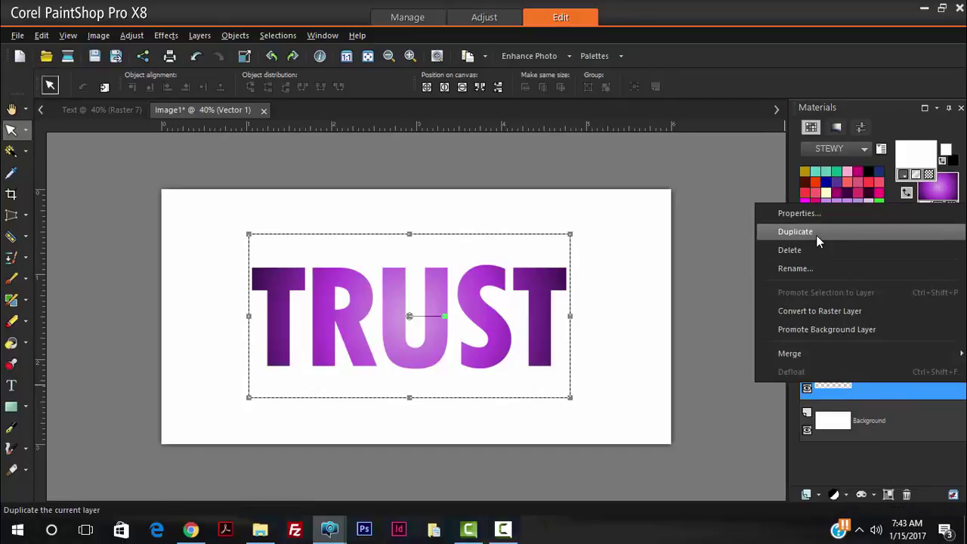
pyautogui.click(816, 234)
pyautogui.click(829, 423)
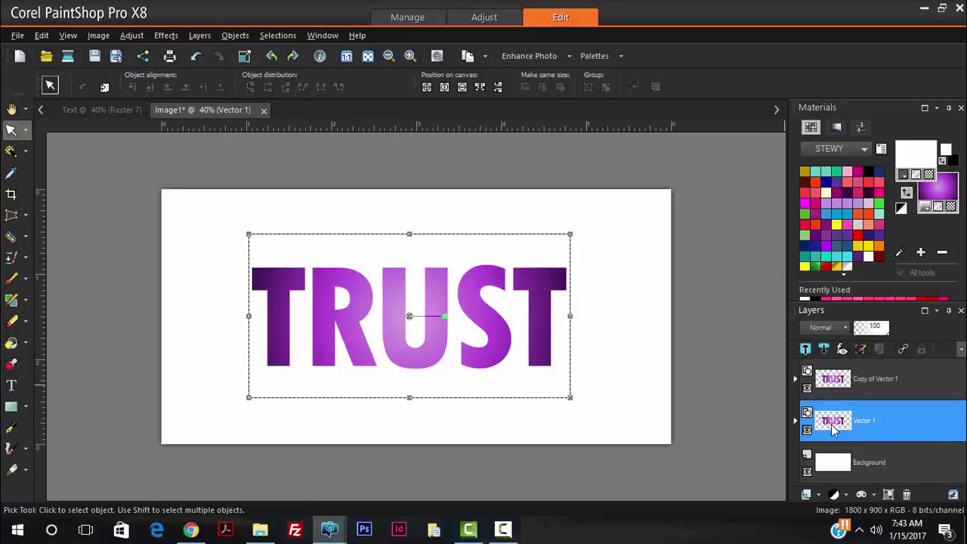
pyautogui.click(863, 382)
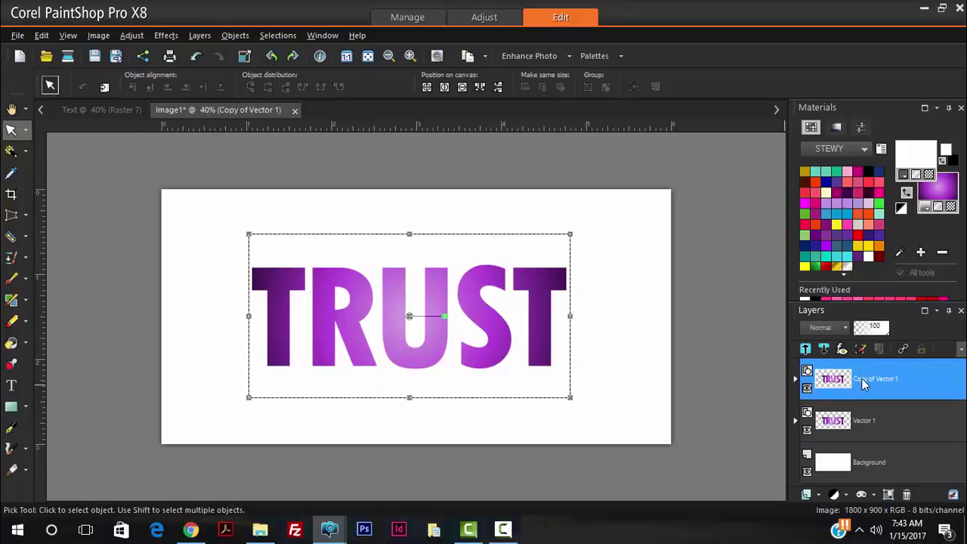
pyautogui.click(864, 381)
pyautogui.write('mas')
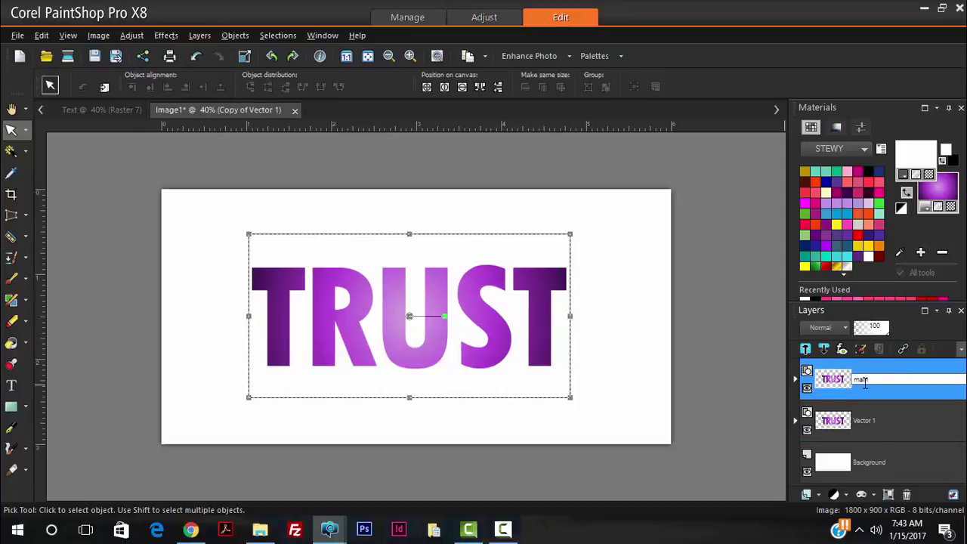
pyautogui.write('in')
pyautogui.press('Escape')
# Rename the duplicated text layer as "main"
pyautogui.click(869, 423)
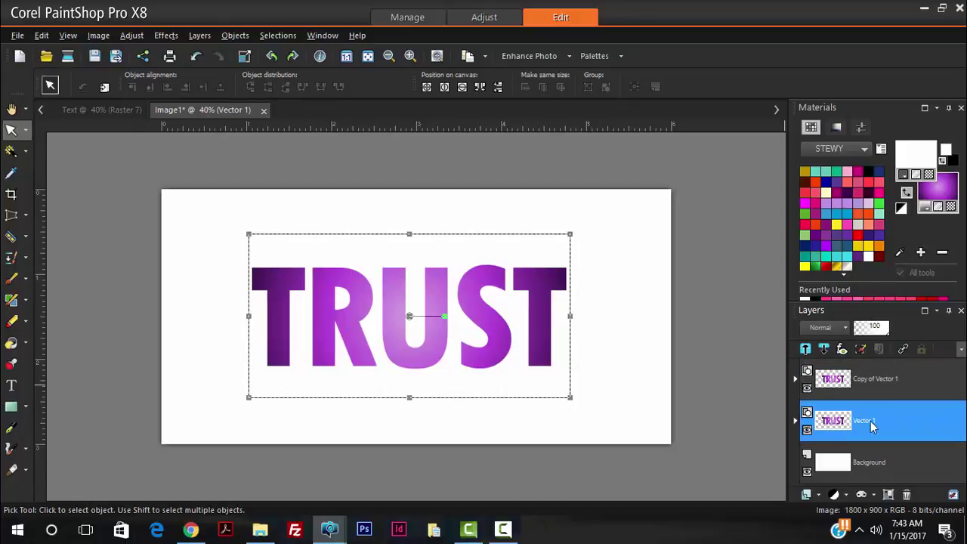
pyautogui.click(868, 381)
pyautogui.click(870, 380)
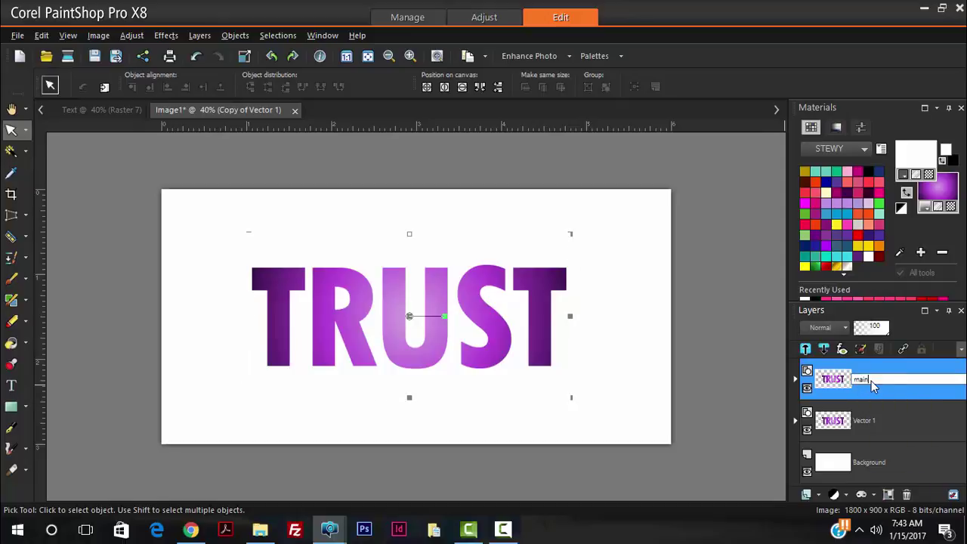
pyautogui.write('main')
pyautogui.press('Return')
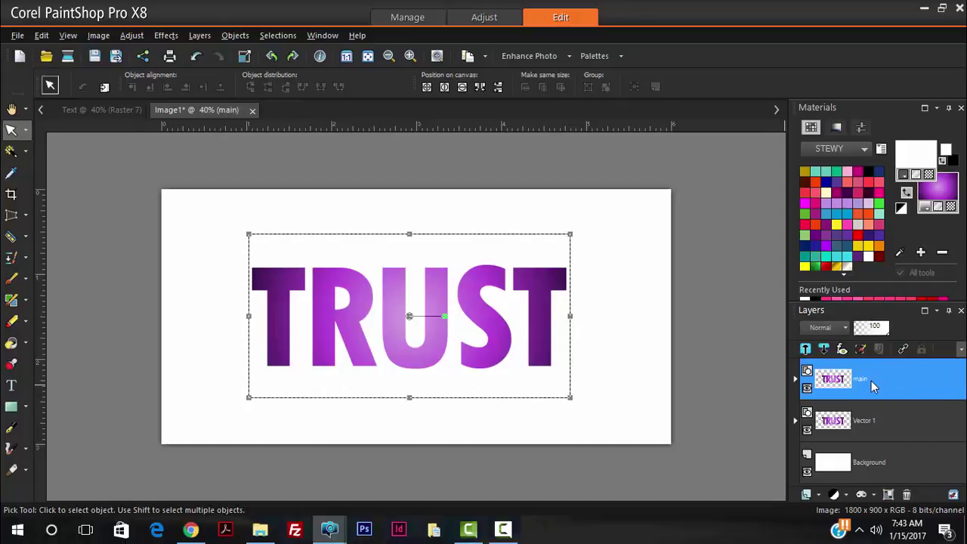
# Rename the Vector 1 layer as "white stroke" and select its TRUST text object
pyautogui.click(864, 423)
pyautogui.click(863, 421)
pyautogui.write('sh')
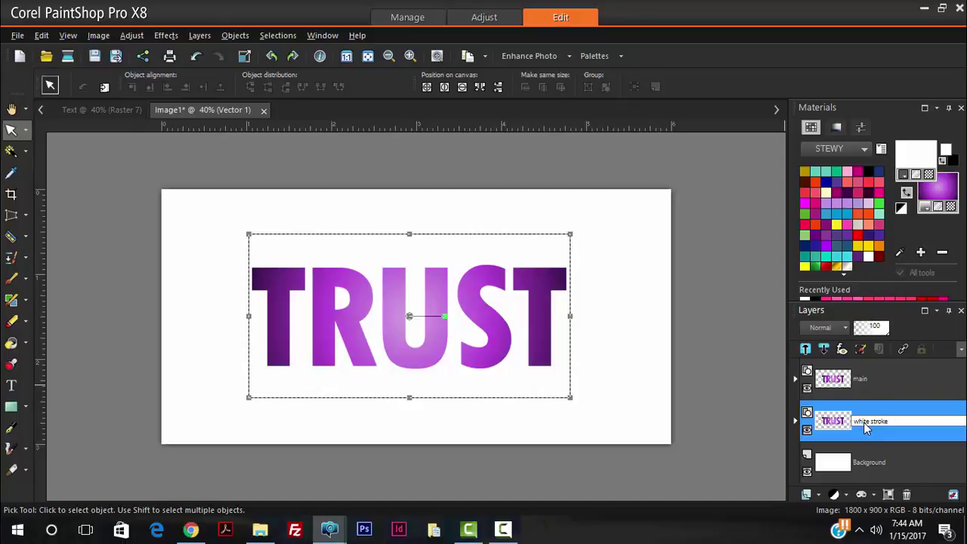
pyautogui.write('ite stroke')
pyautogui.press('Return')
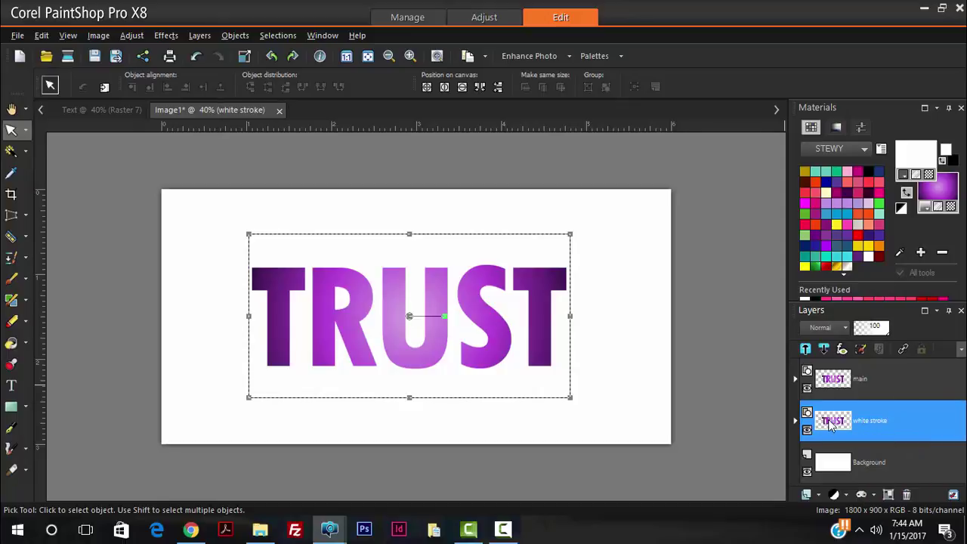
pyautogui.click(794, 421)
pyautogui.click(845, 463)
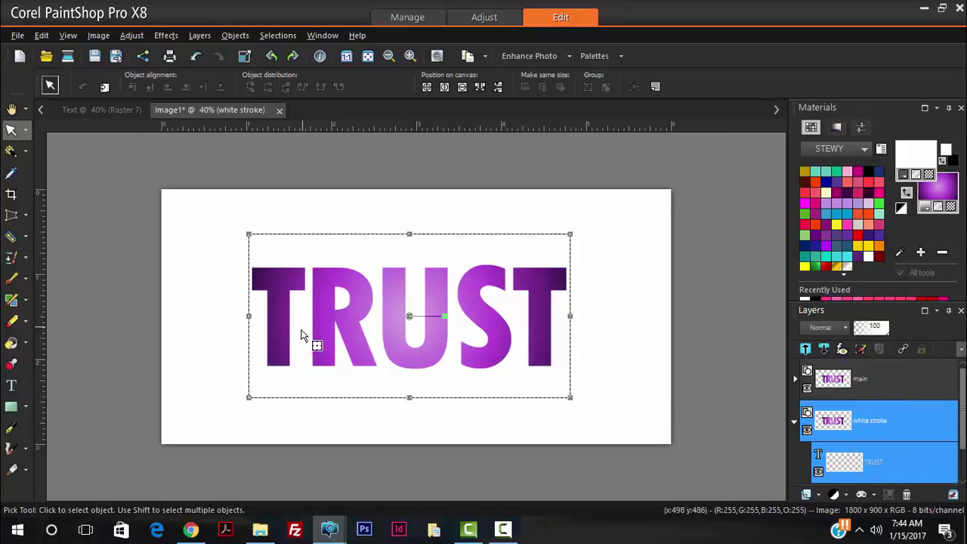
# Examine the white and gold outline of the letters up close in the finished Text image, then return to Image1
pyautogui.click(101, 110)
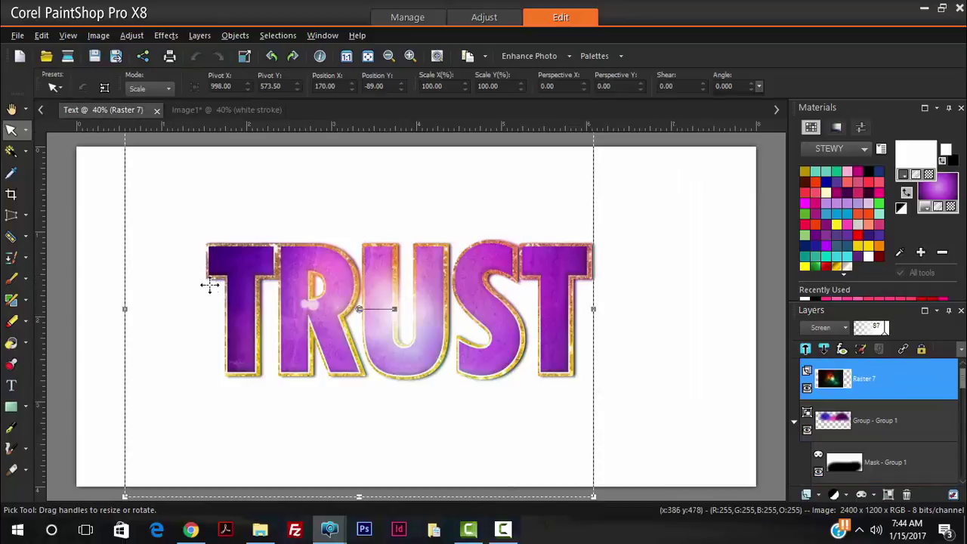
pyautogui.scroll(8, 227, 317)
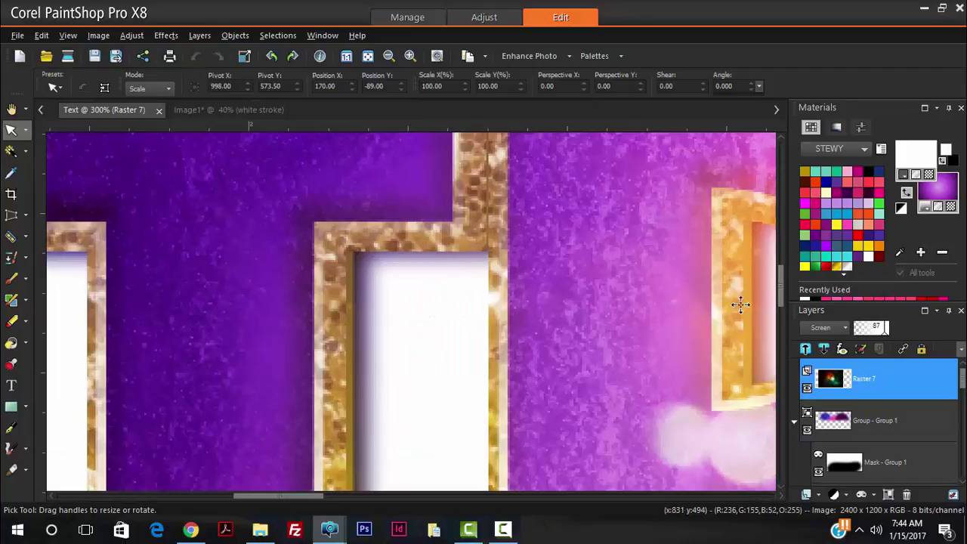
pyautogui.moveTo(781, 281); pyautogui.dragTo(780, 314)
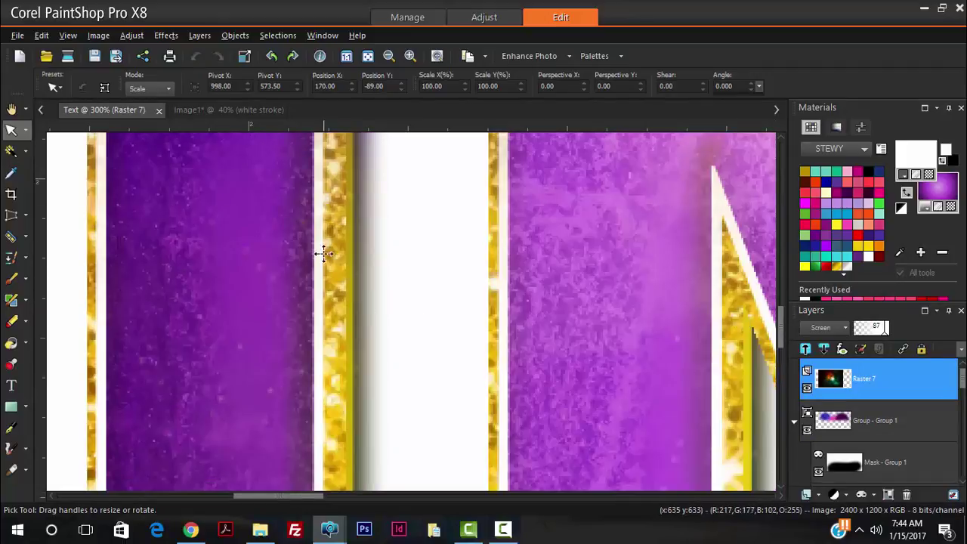
pyautogui.scroll(2, 297, 310)
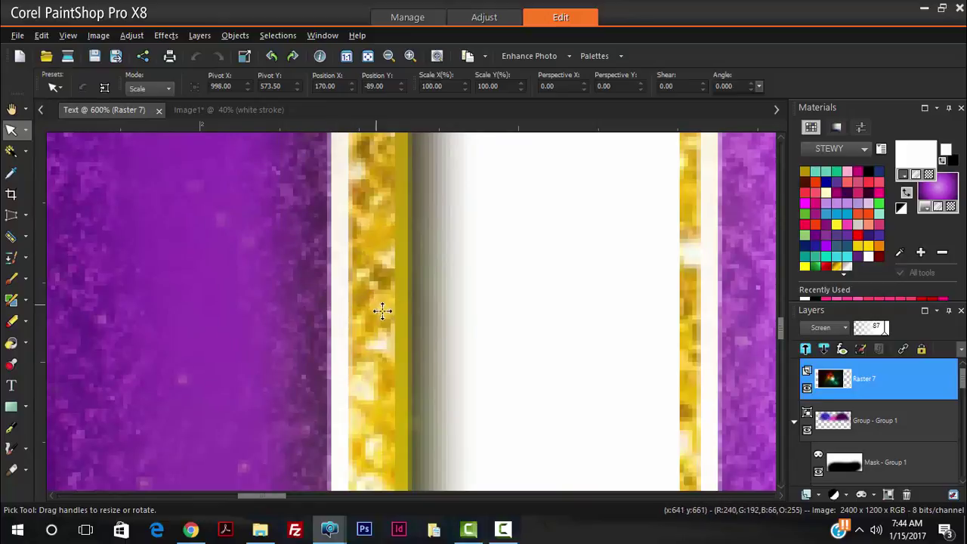
pyautogui.click(210, 110)
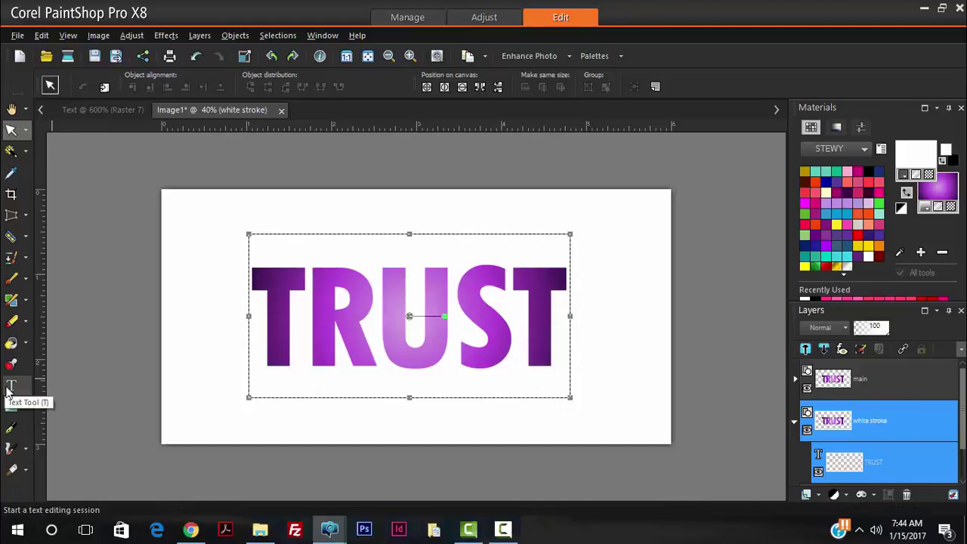
# Open the white stroke layer's TRUST text for editing, select the whole word and choose white for its stroke
pyautogui.click(11, 385)
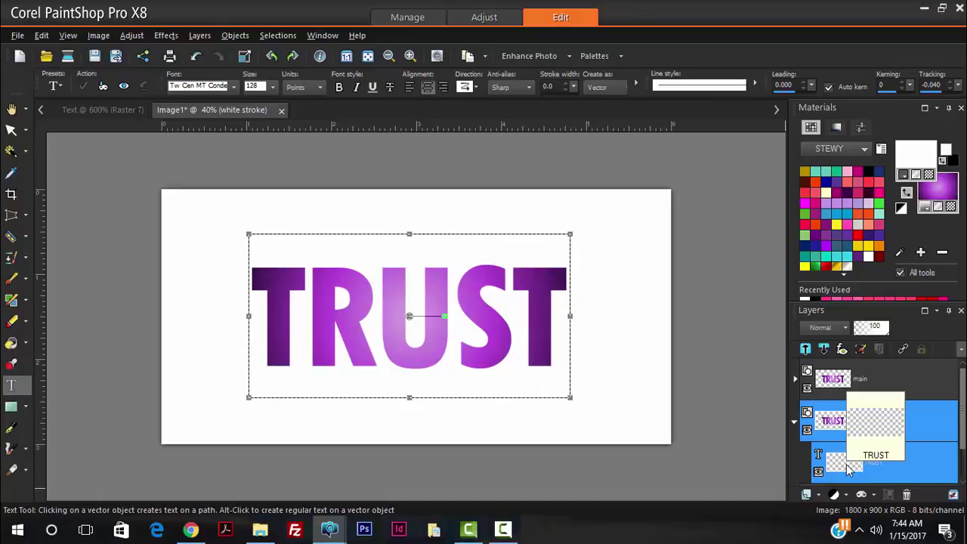
pyautogui.moveTo(846, 464)
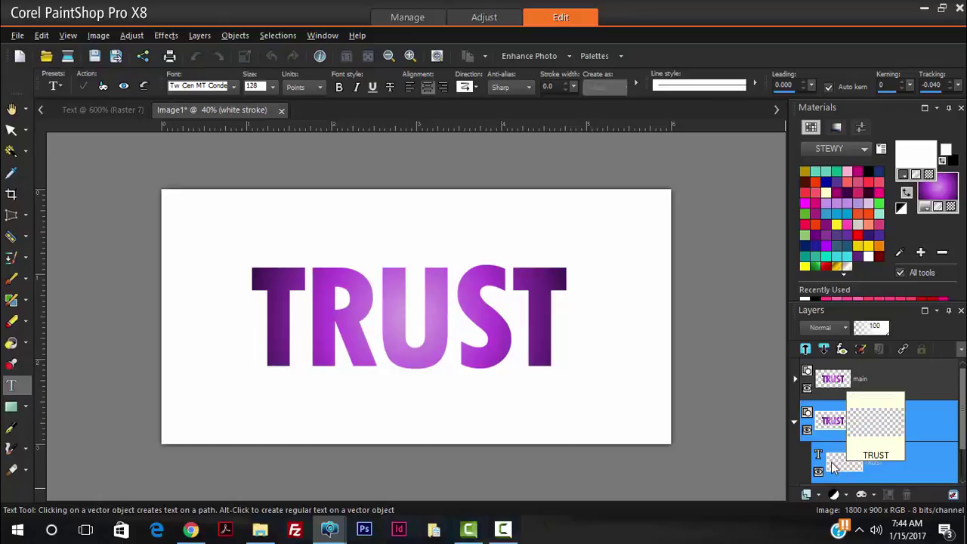
pyautogui.hotkey('ctrl', 'a')
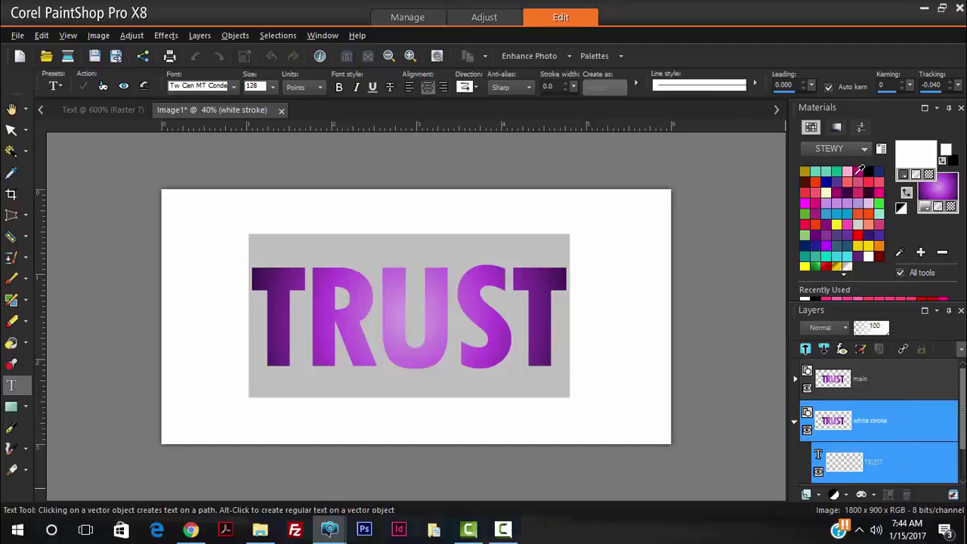
pyautogui.click(870, 254)
pyautogui.scroll(2, 250, 281)
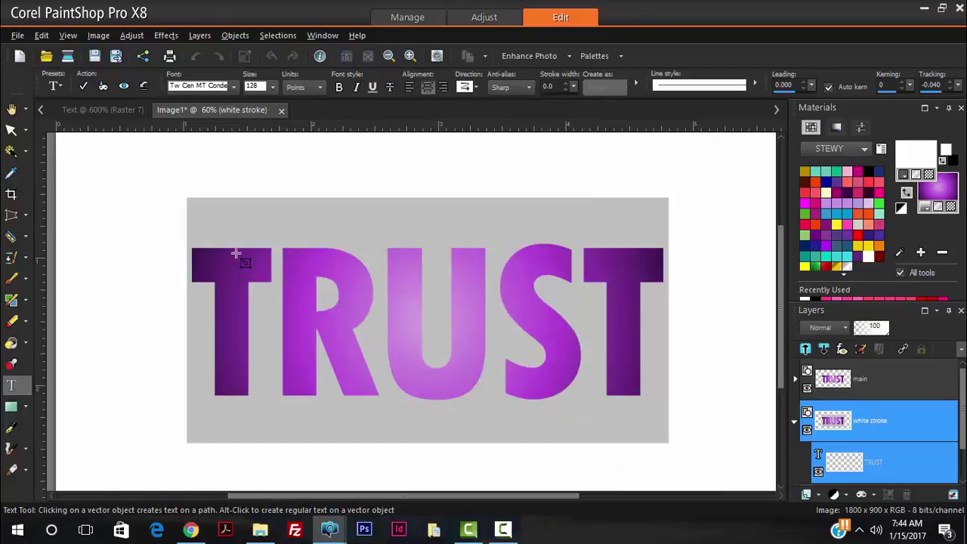
# Set the stroke width of the selected TRUST text to 9.0 and apply the text edit
pyautogui.click(546, 86)
pyautogui.click(568, 85)
pyautogui.click(569, 85)
pyautogui.click(569, 85)
pyautogui.click(569, 85)
pyautogui.click(569, 86)
pyautogui.click(565, 84)
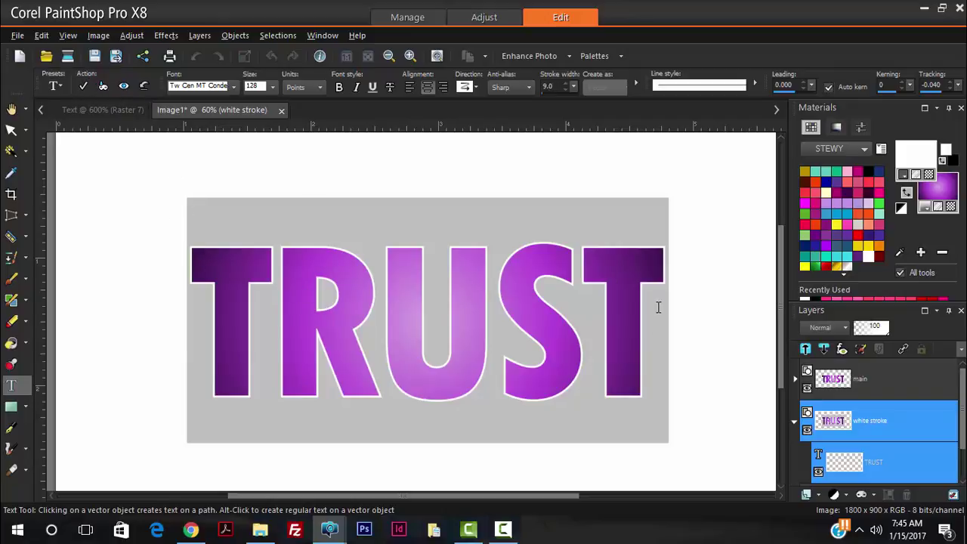
pyautogui.click(80, 85)
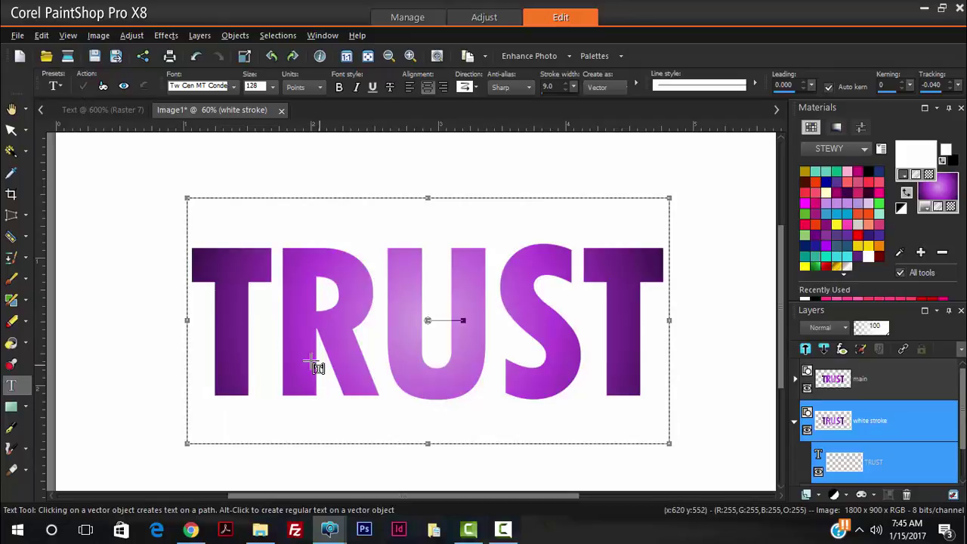
# Flood fill the Background layer with a light blue from the Standard Palette
pyautogui.scroll(-1, 857, 442)
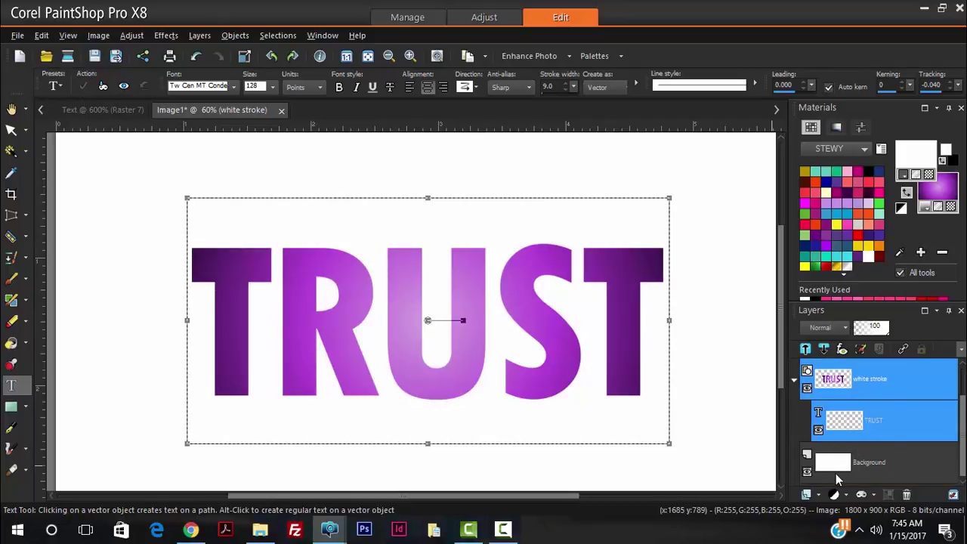
pyautogui.click(834, 469)
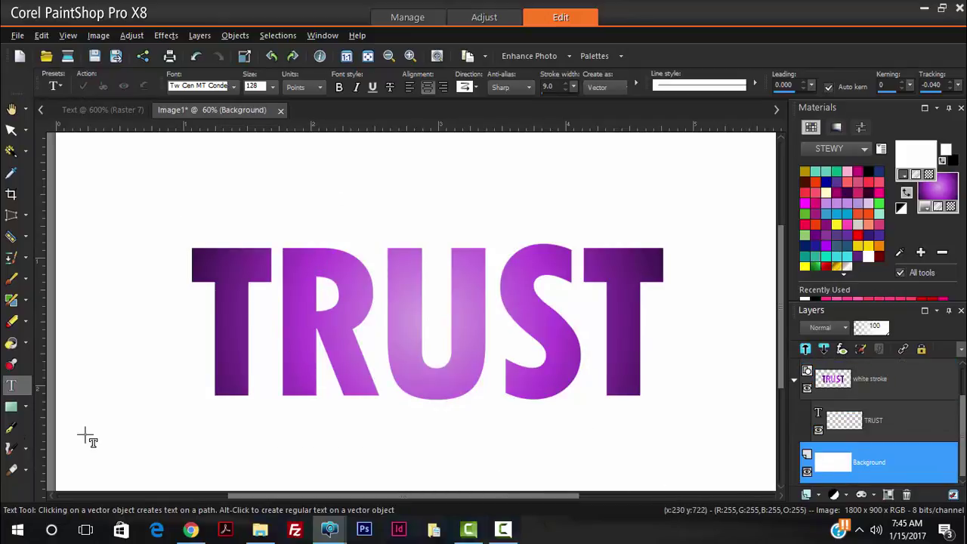
pyautogui.click(12, 342)
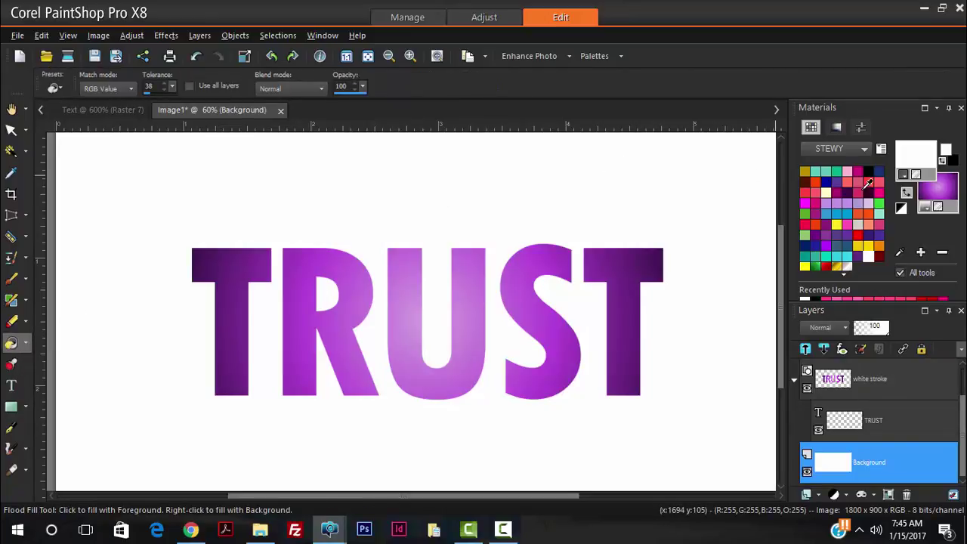
pyautogui.click(839, 151)
pyautogui.click(842, 165)
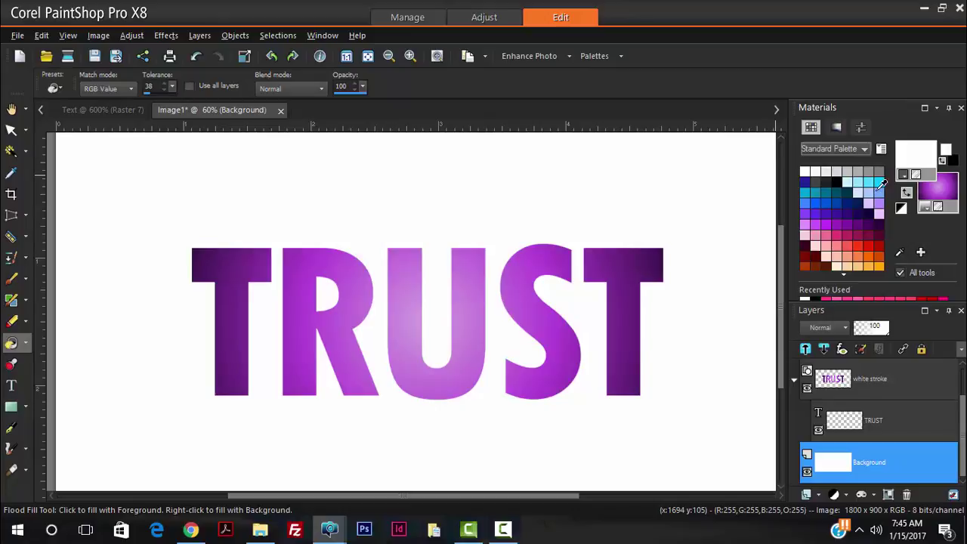
pyautogui.click(848, 182)
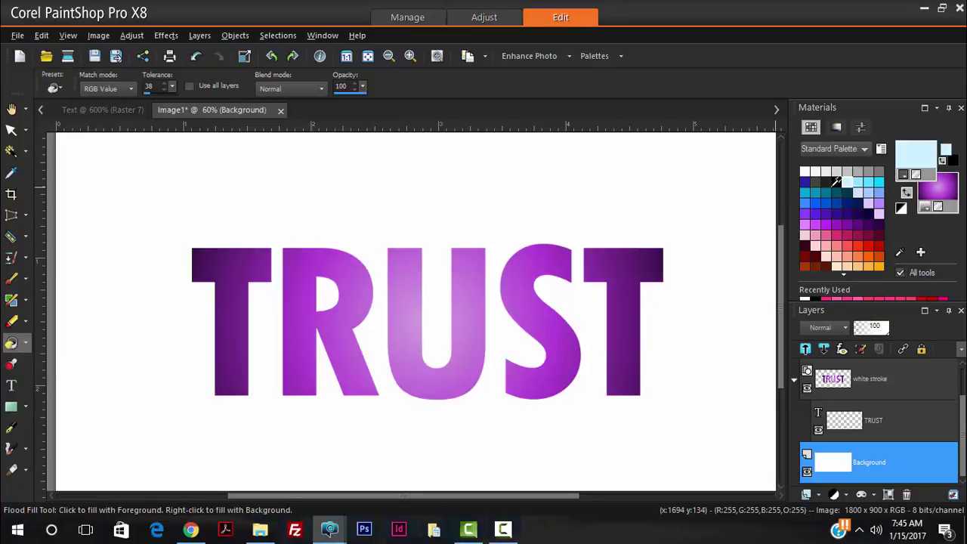
pyautogui.click(119, 171)
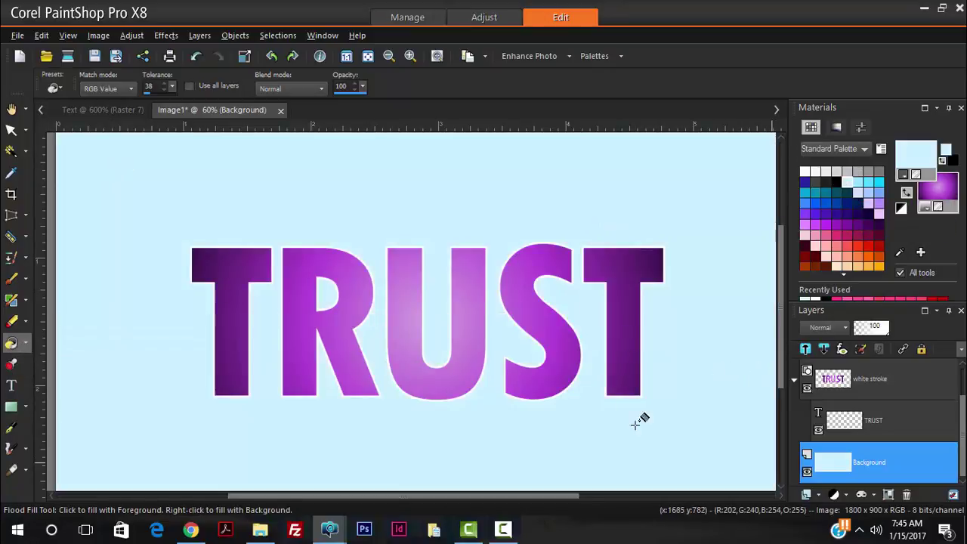
# Examine the white outline around the TRUST letters and compare it with the finished lettering in the Text image
pyautogui.scroll(3, 462, 258)
pyautogui.scroll(4, 462, 258)
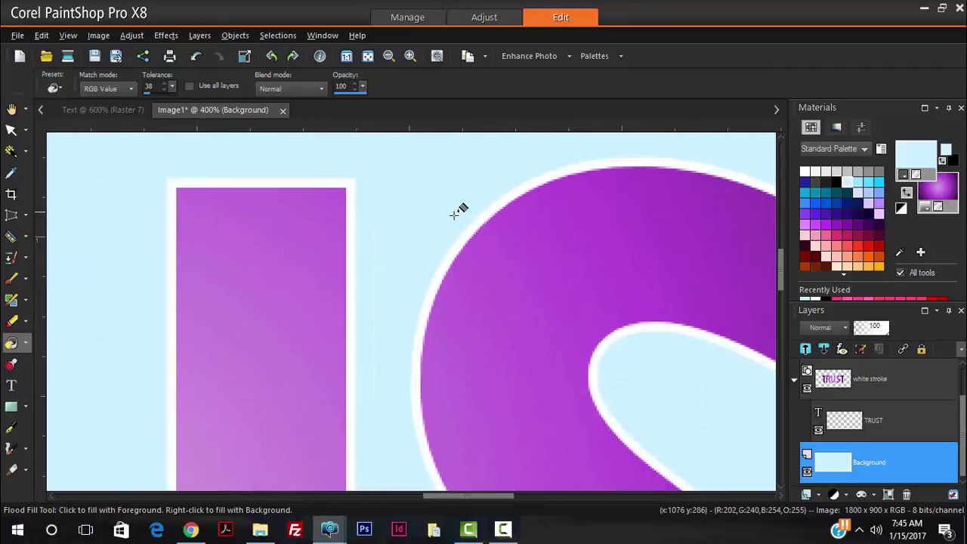
pyautogui.scroll(-5, 449, 235)
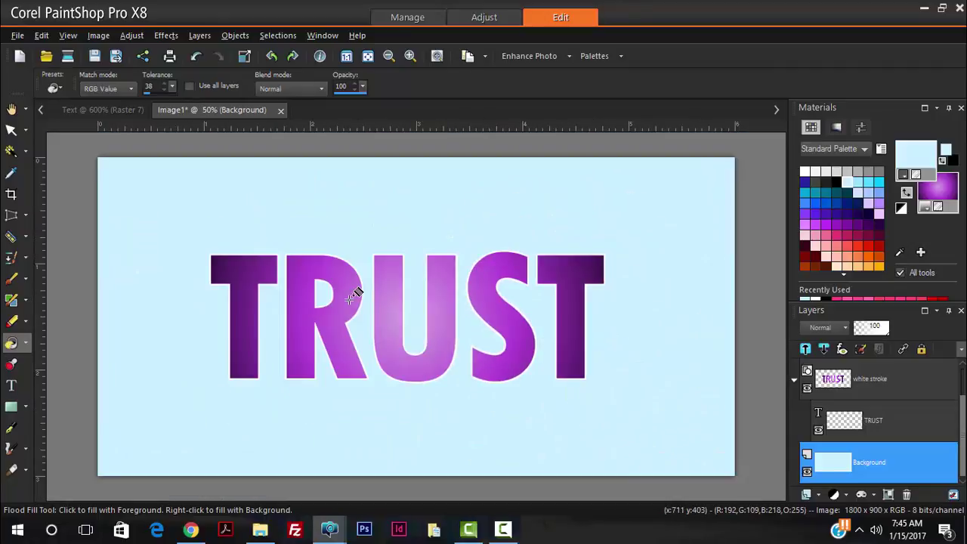
pyautogui.scroll(-1, 349, 301)
pyautogui.scroll(3, 361, 287)
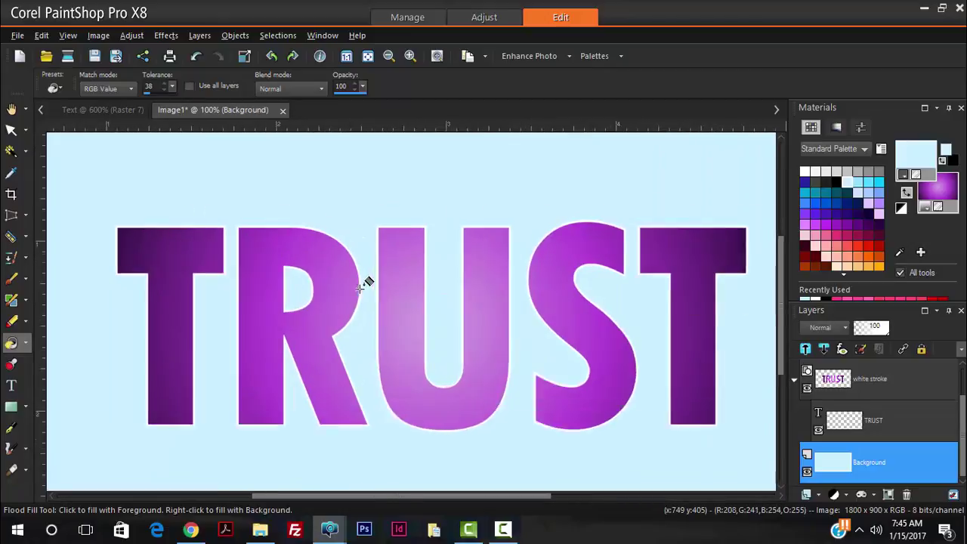
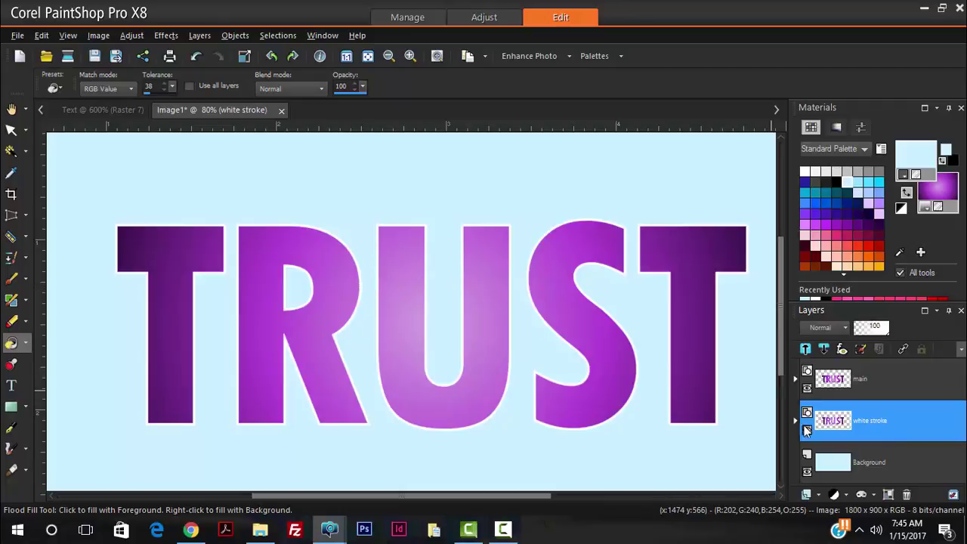
pyautogui.click(103, 109)
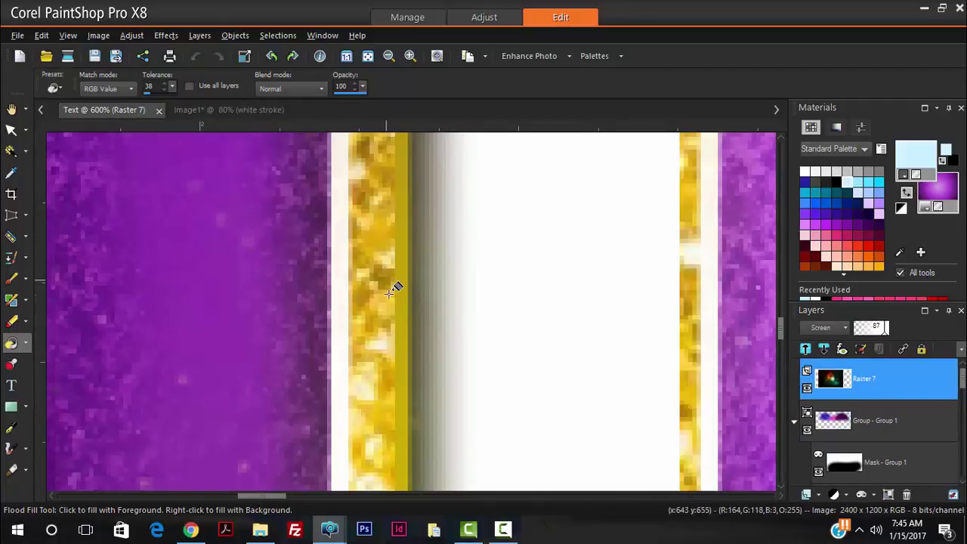
pyautogui.scroll(-1, 372, 259)
pyautogui.scroll(-4, 372, 259)
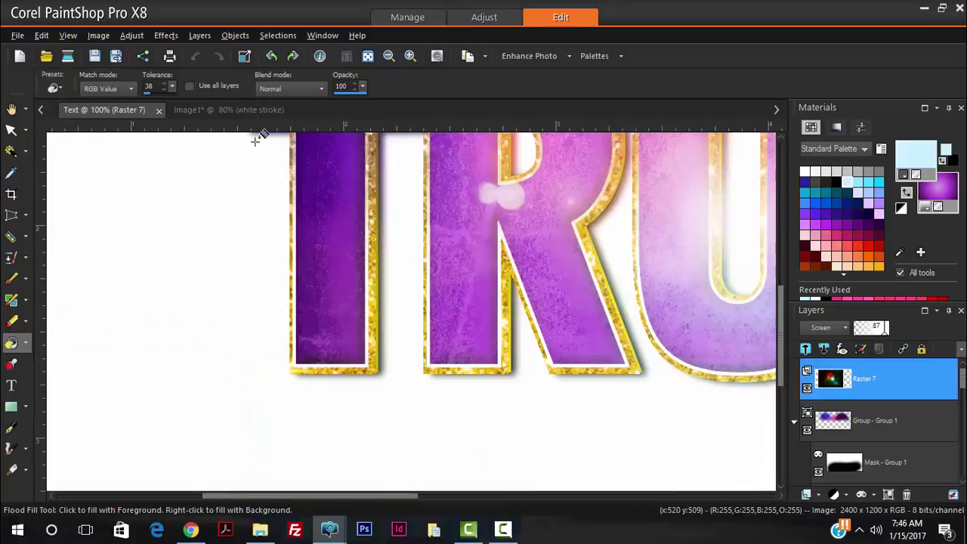
pyautogui.click(225, 111)
# Duplicate the white stroke layer and place the original above its copy
pyautogui.rightClick(845, 426)
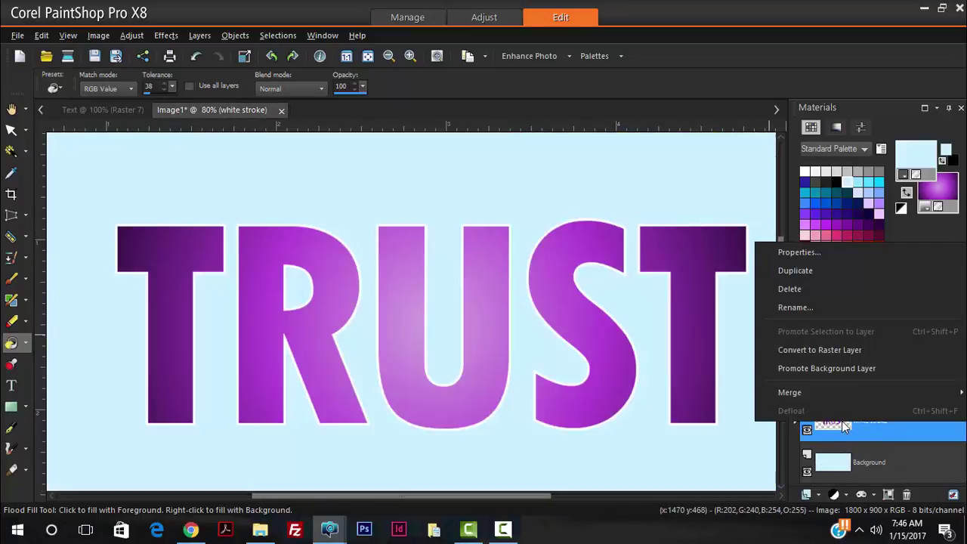
pyautogui.click(811, 270)
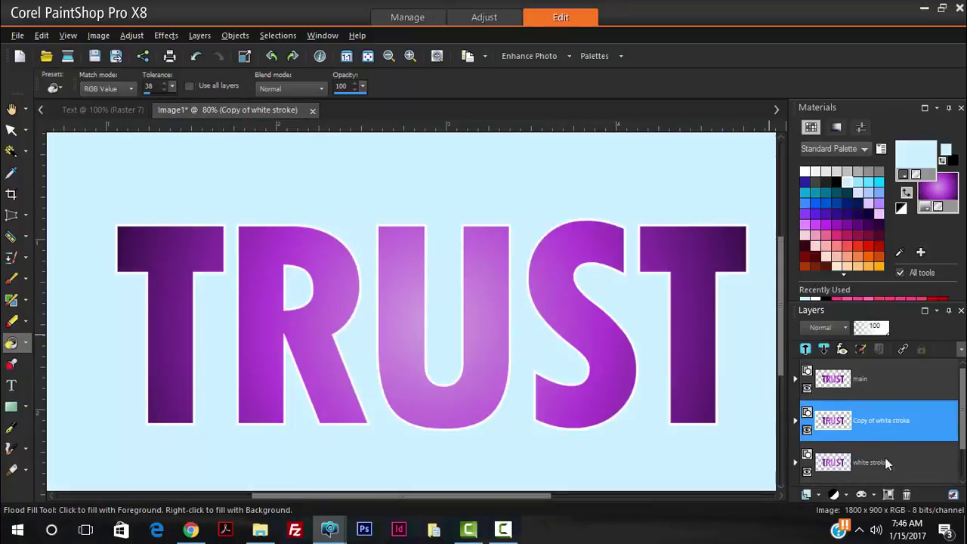
pyautogui.moveTo(831, 469)
pyautogui.mouseDown()
pyautogui.moveTo(835, 423)
pyautogui.moveTo(840, 442)
pyautogui.moveTo(881, 423)
pyautogui.mouseUp()
pyautogui.scroll(-1, 849, 436)
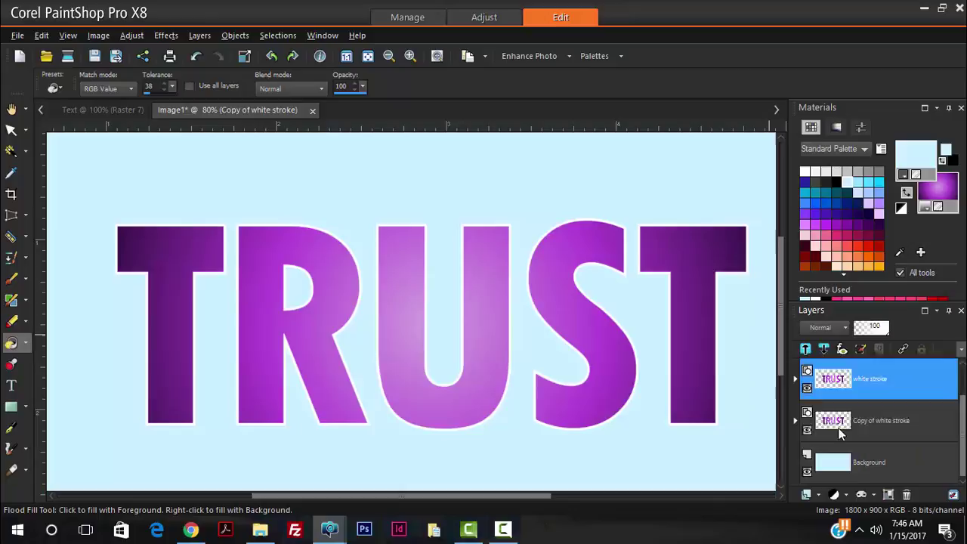
# Rename the copy of the white stroke layer as "Golden Stroke"
pyautogui.click(879, 423)
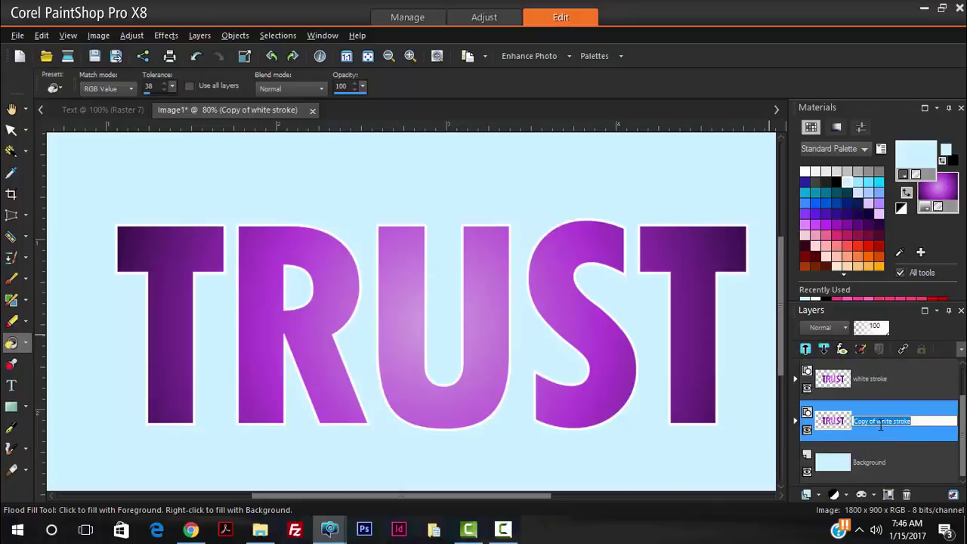
pyautogui.write('Golden Stro')
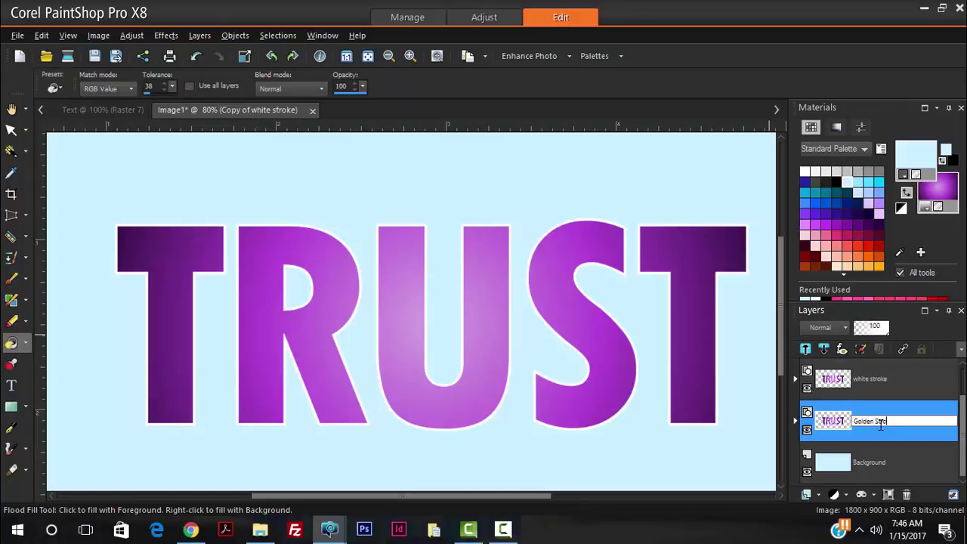
pyautogui.write('ke')
pyautogui.press('Return')
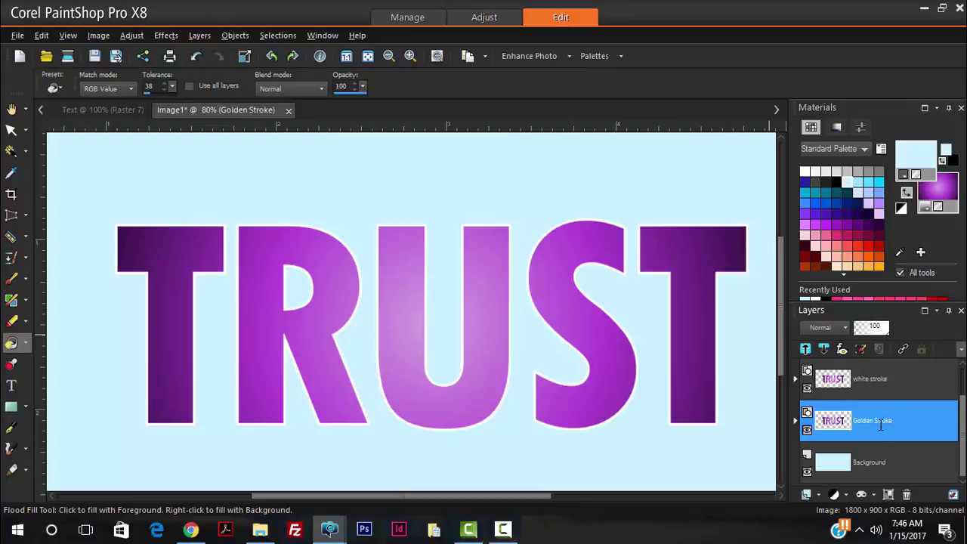
# Open the Golden Stroke layer's TRUST text for editing and choose the linear gold "Golden Ste..." gradient as its stroke material
pyautogui.click(796, 421)
pyautogui.click(842, 464)
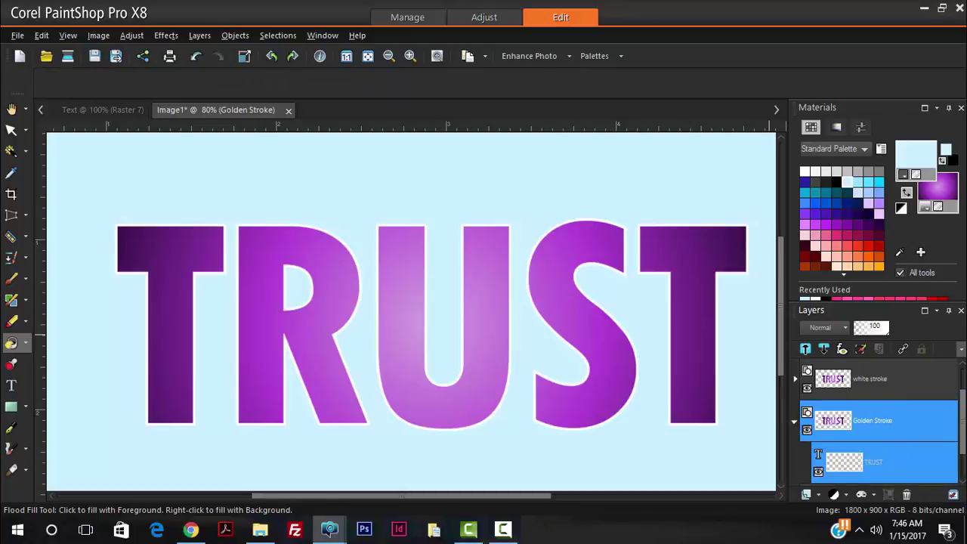
pyautogui.press('t')
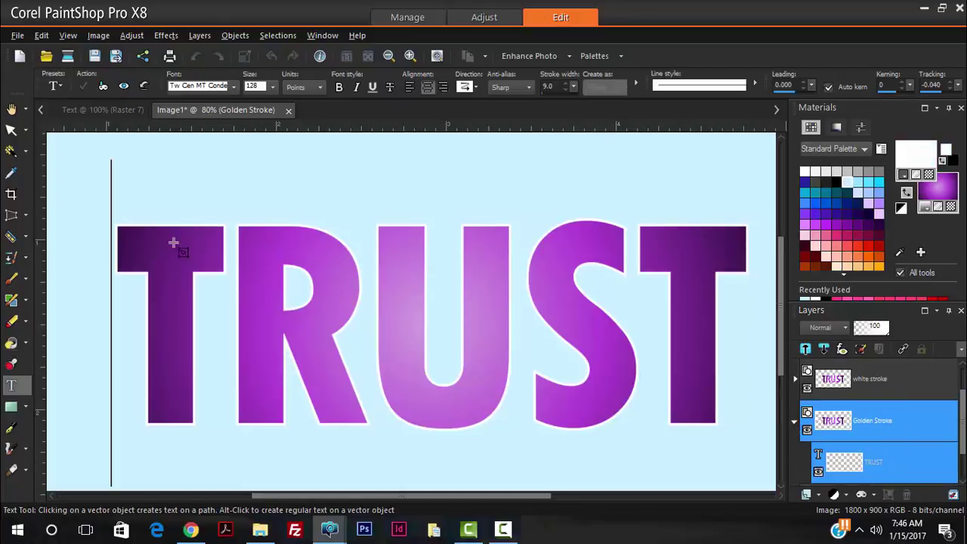
pyautogui.click(574, 389)
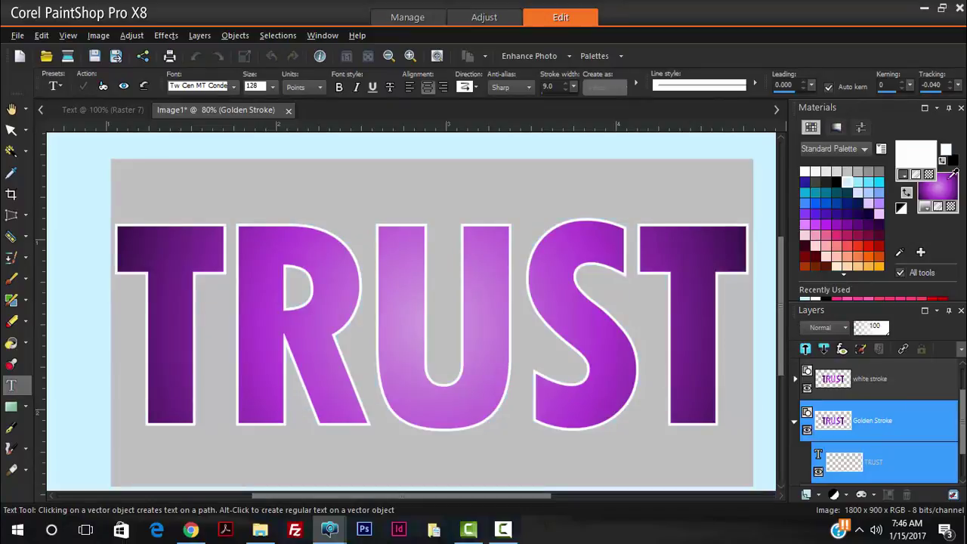
pyautogui.click(916, 155)
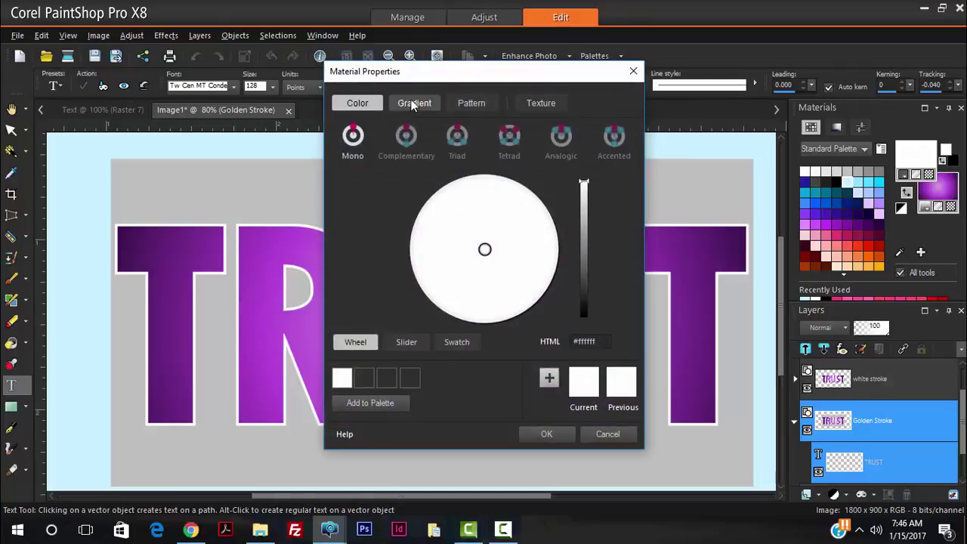
pyautogui.moveTo(447, 69); pyautogui.dragTo(571, 75)
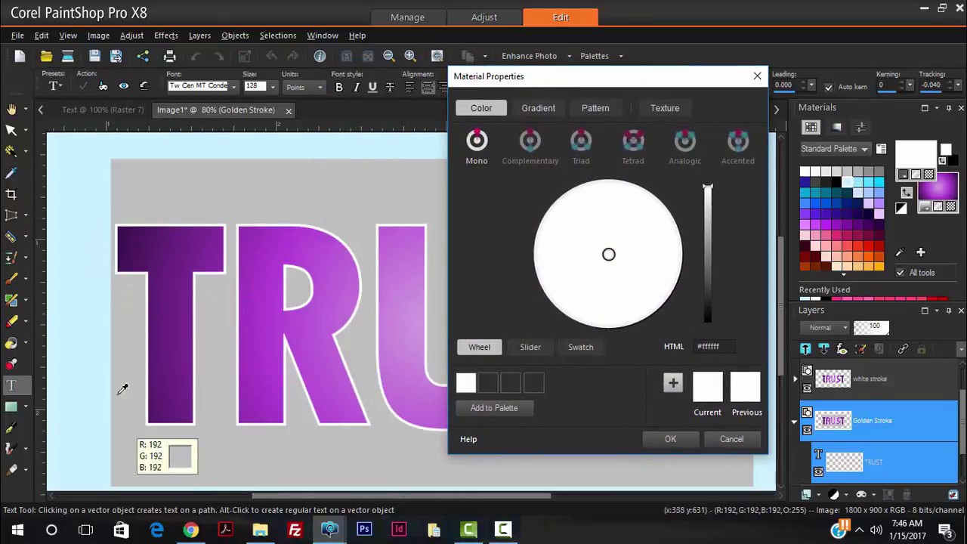
pyautogui.click(538, 108)
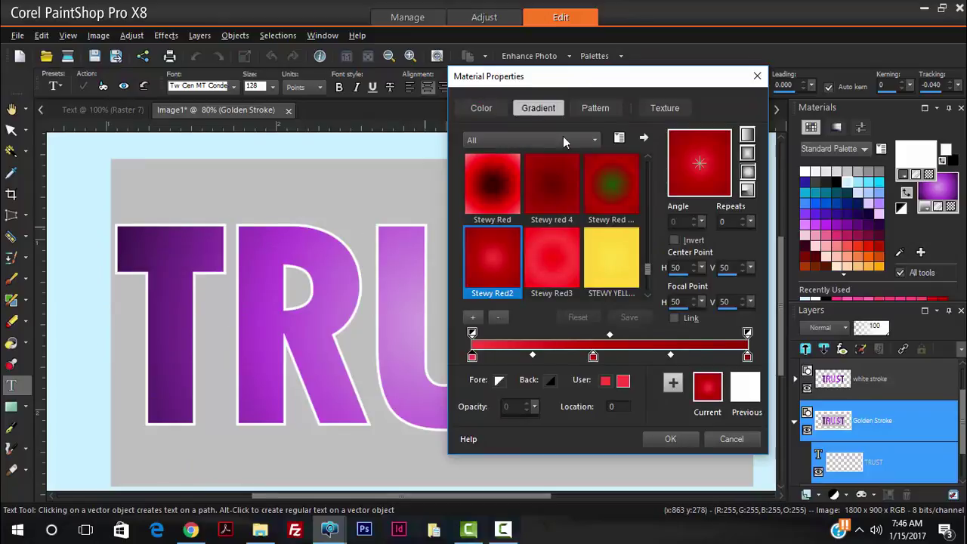
pyautogui.moveTo(647, 268); pyautogui.dragTo(650, 167)
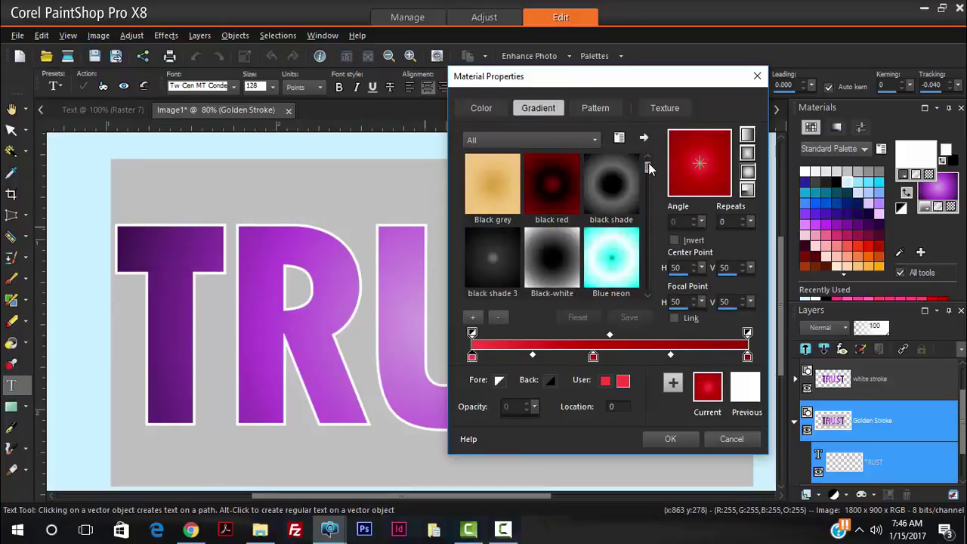
pyautogui.click(747, 136)
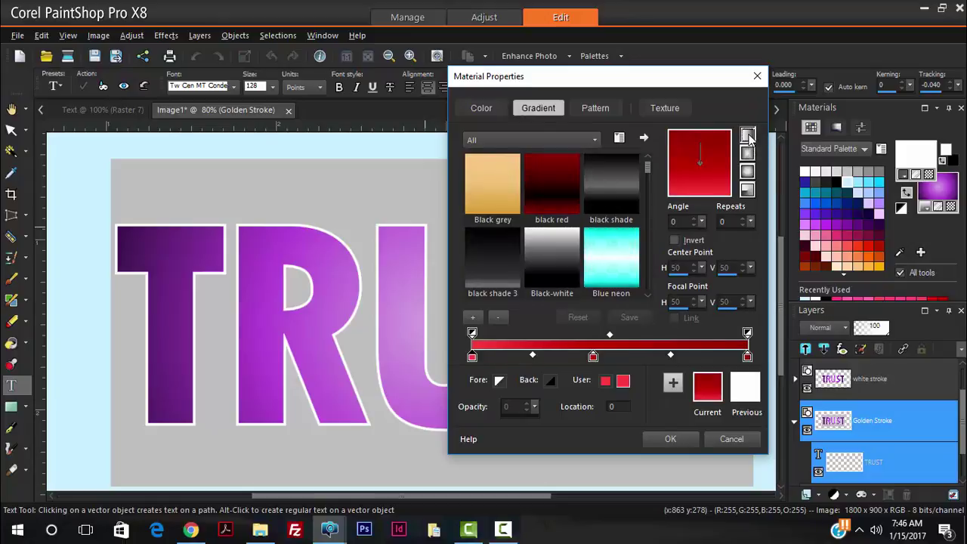
pyautogui.moveTo(647, 174); pyautogui.dragTo(642, 207)
pyautogui.scroll(2, 642, 200)
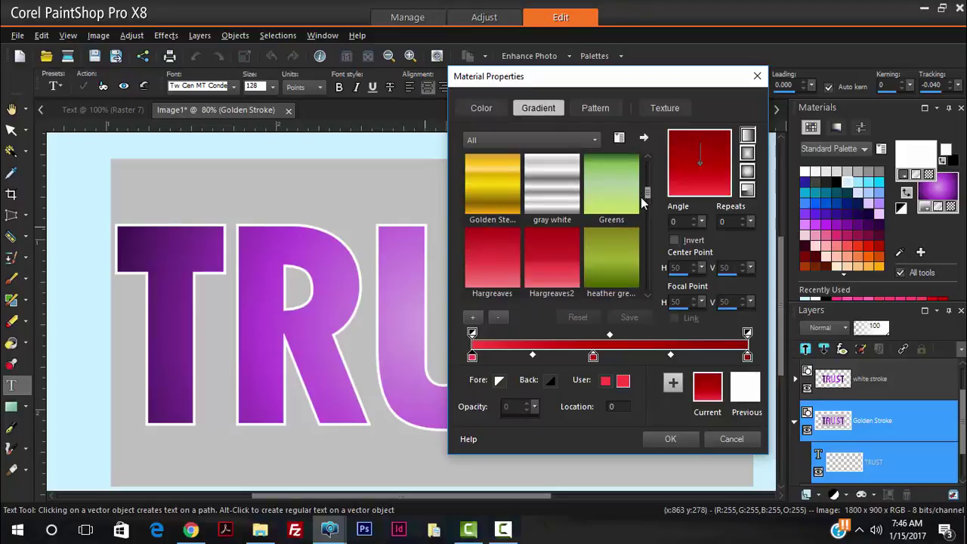
pyautogui.click(474, 190)
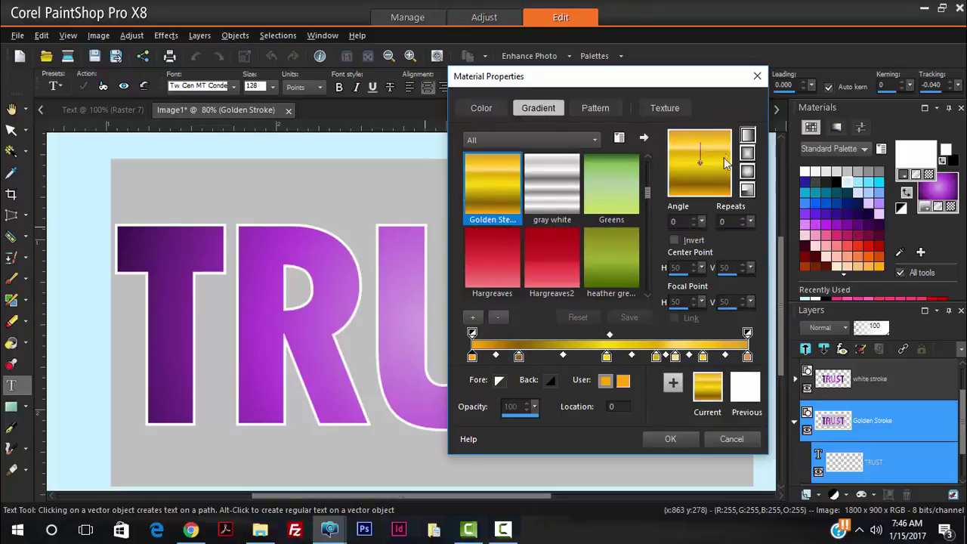
# Rotate the gold stroke gradient diagonally to an angle of about 306 degrees and accept the material
pyautogui.moveTo(699, 146); pyautogui.dragTo(674, 147)
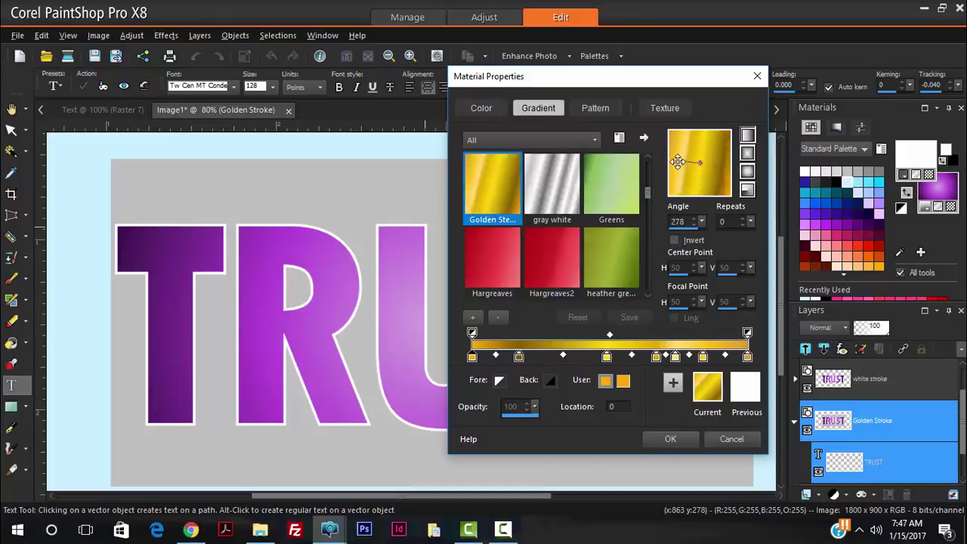
pyautogui.moveTo(682, 156); pyautogui.dragTo(681, 153)
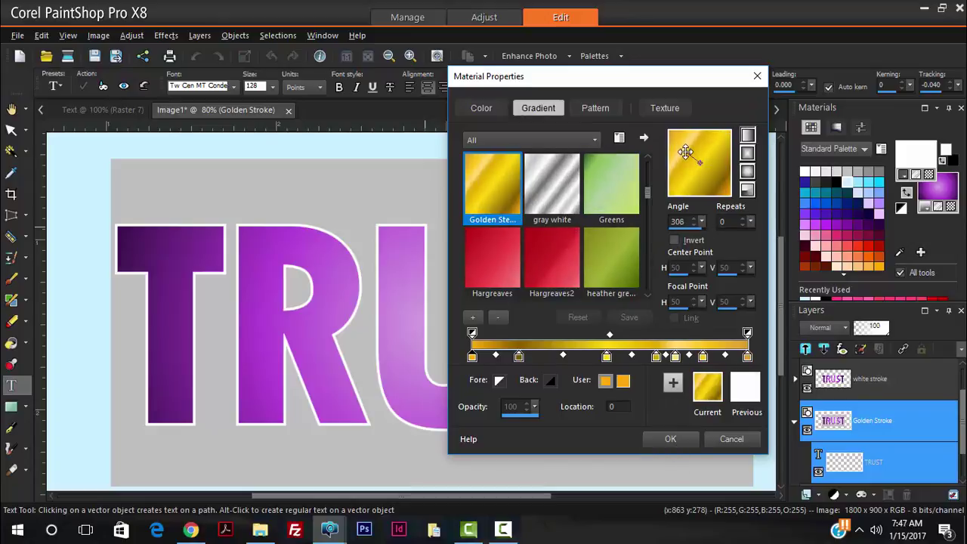
pyautogui.click(676, 441)
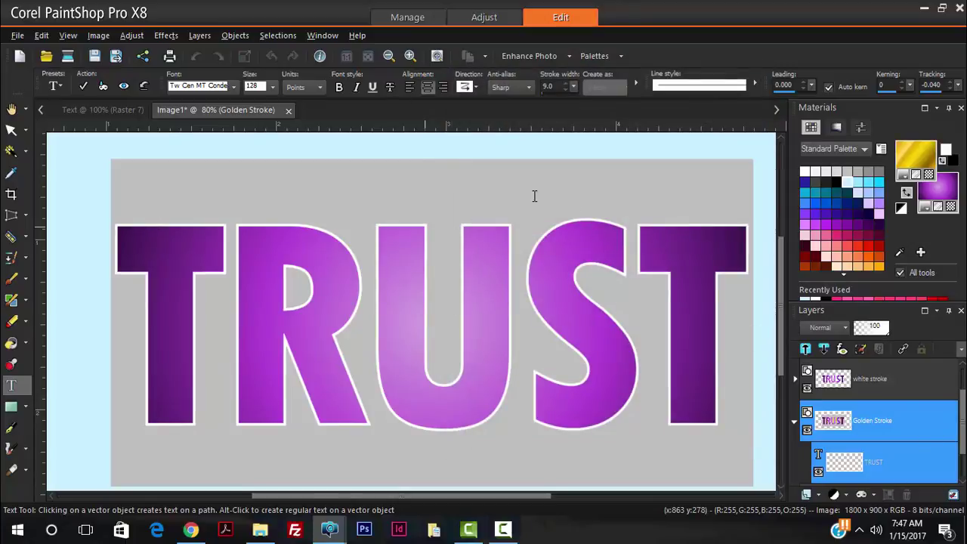
# Increase the TRUST text's stroke width to 26.0 and apply the text changes
pyautogui.click(568, 84)
pyautogui.click(567, 84)
pyautogui.click(566, 84)
pyautogui.click(568, 85)
pyautogui.click(565, 83)
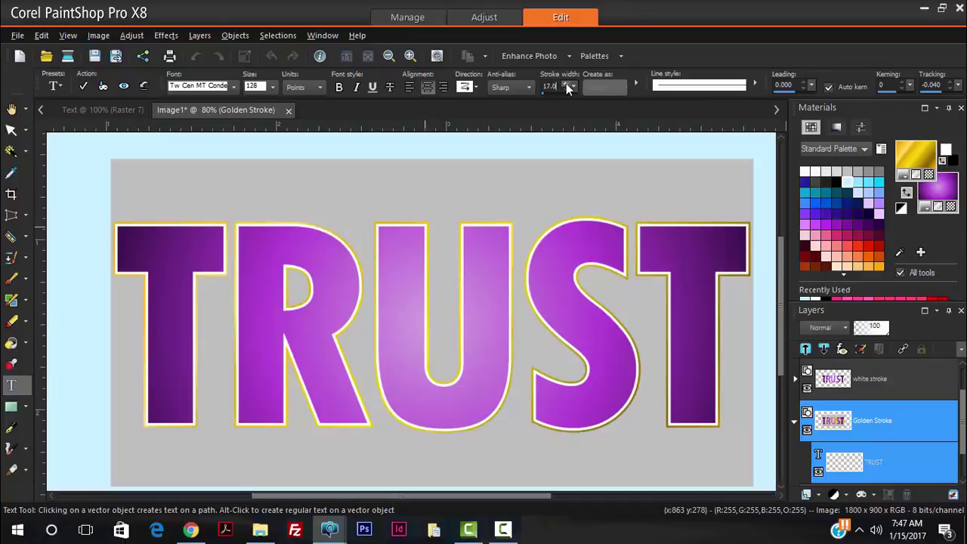
pyautogui.click(566, 83)
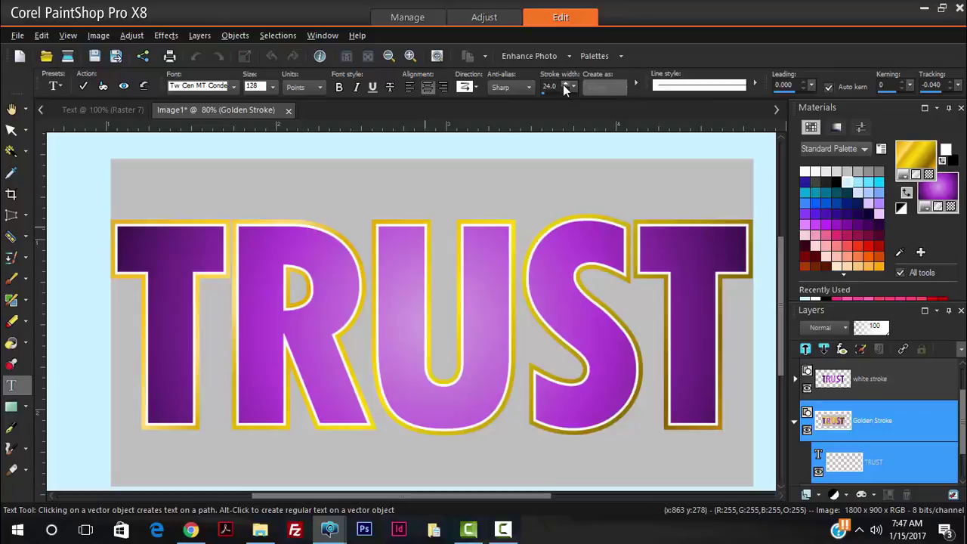
pyautogui.click(571, 84)
pyautogui.click(571, 84)
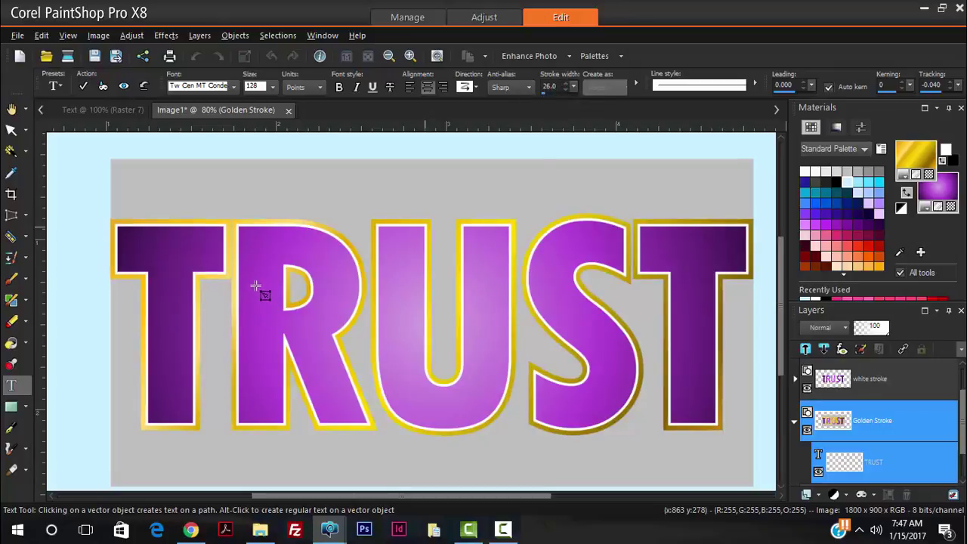
pyautogui.click(83, 87)
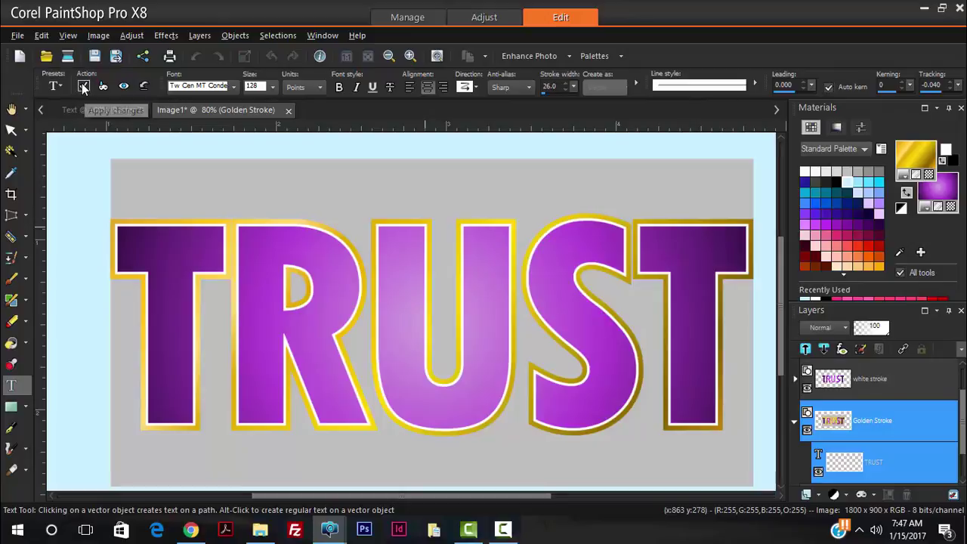
pyautogui.click(12, 129)
pyautogui.click(12, 129)
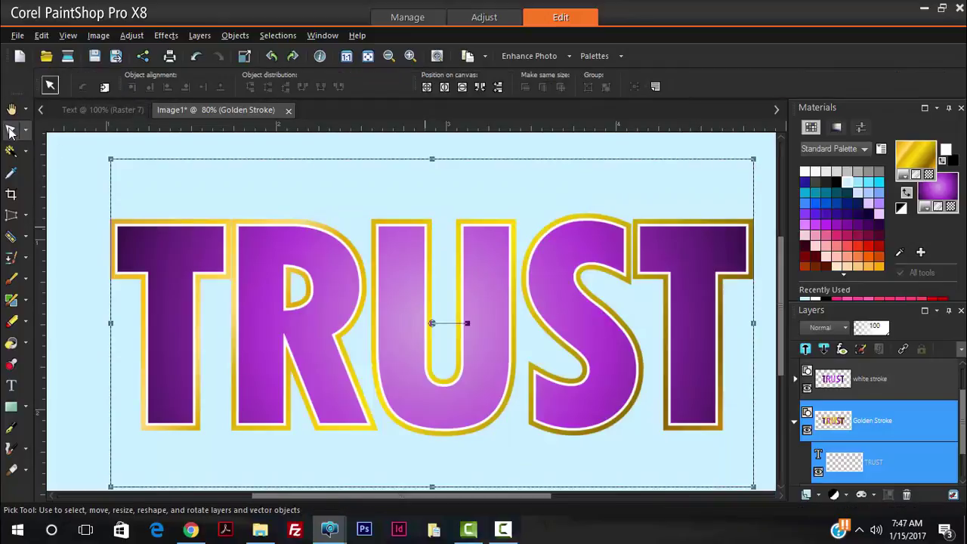
# Switch to Chrome and copy the luxury golden glitter texture image from the open depositphotos page
pyautogui.click(191, 531)
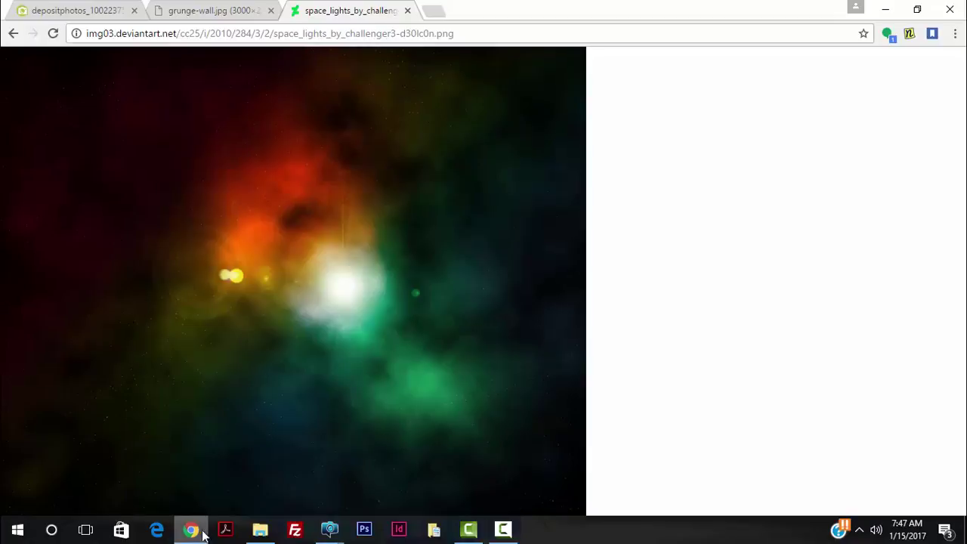
pyautogui.click(198, 11)
pyautogui.click(84, 12)
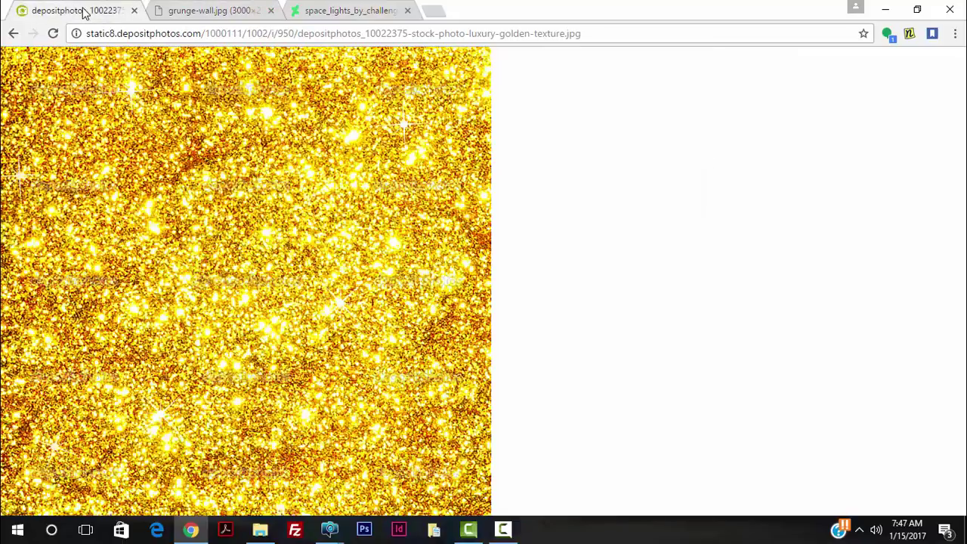
pyautogui.click(215, 11)
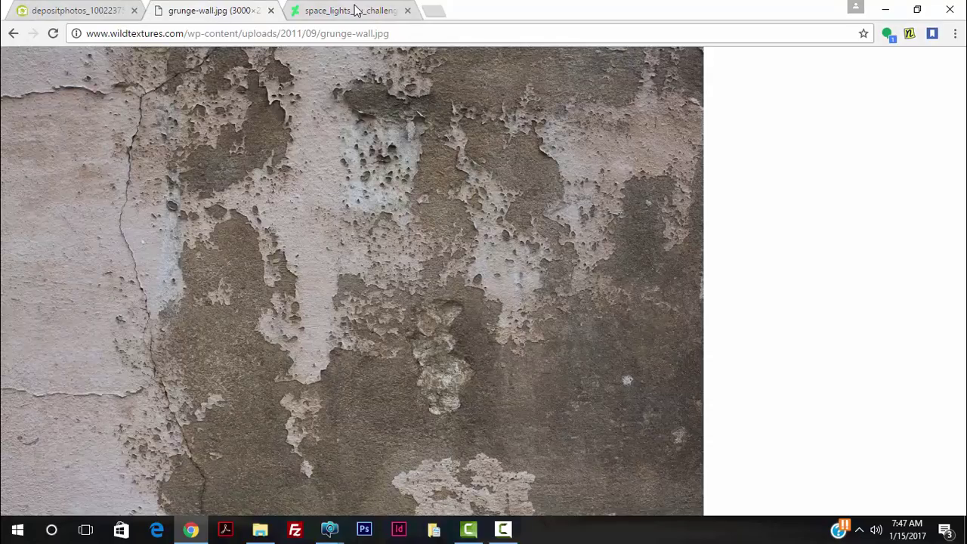
pyautogui.click(355, 12)
pyautogui.click(89, 11)
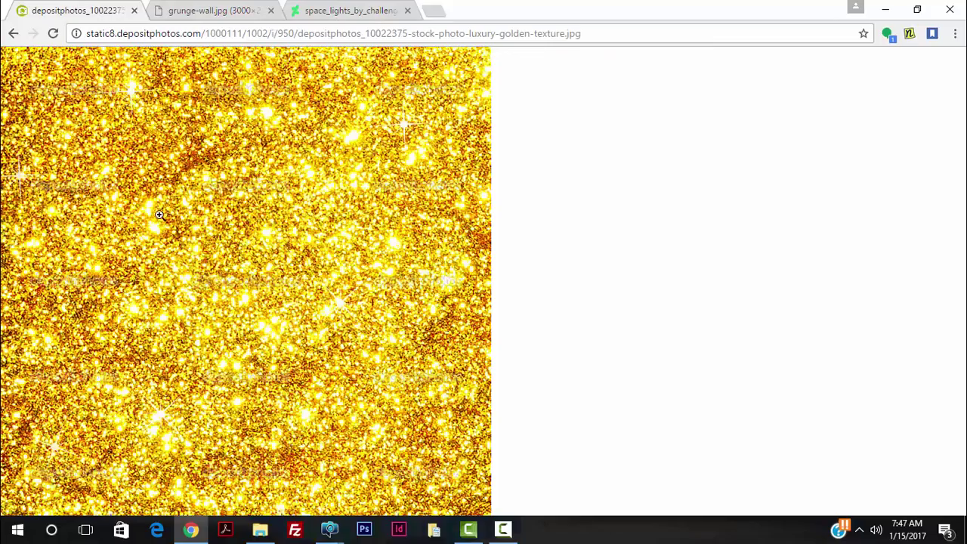
pyautogui.click(133, 156)
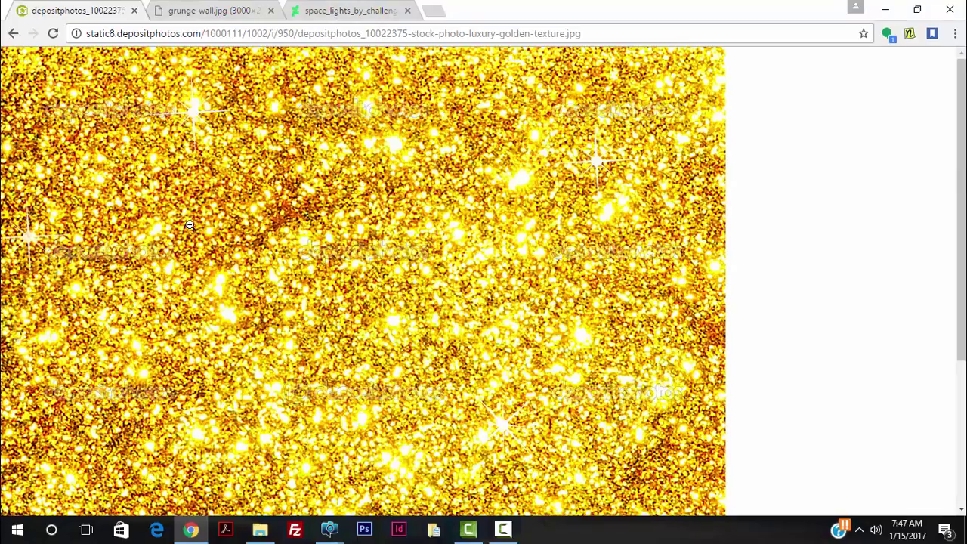
pyautogui.click(310, 221)
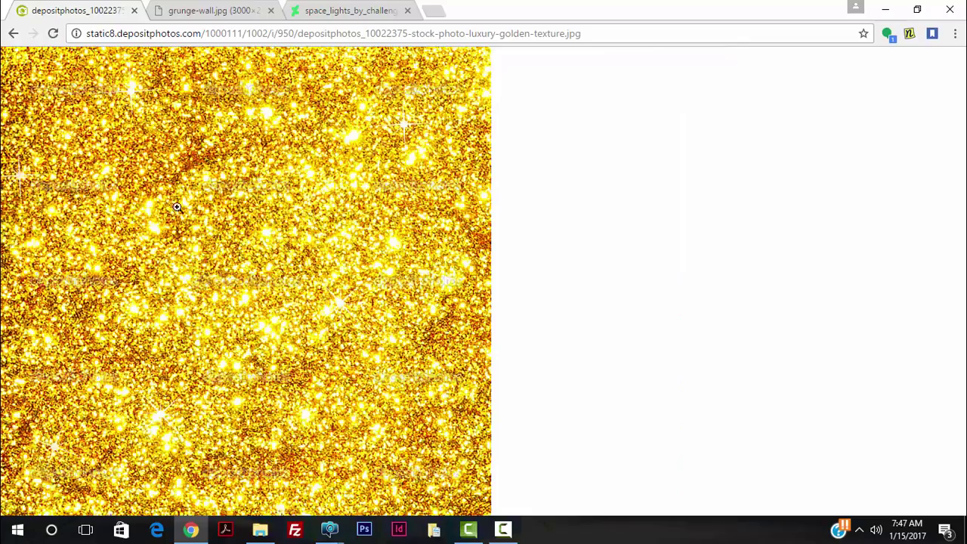
pyautogui.rightClick(243, 235)
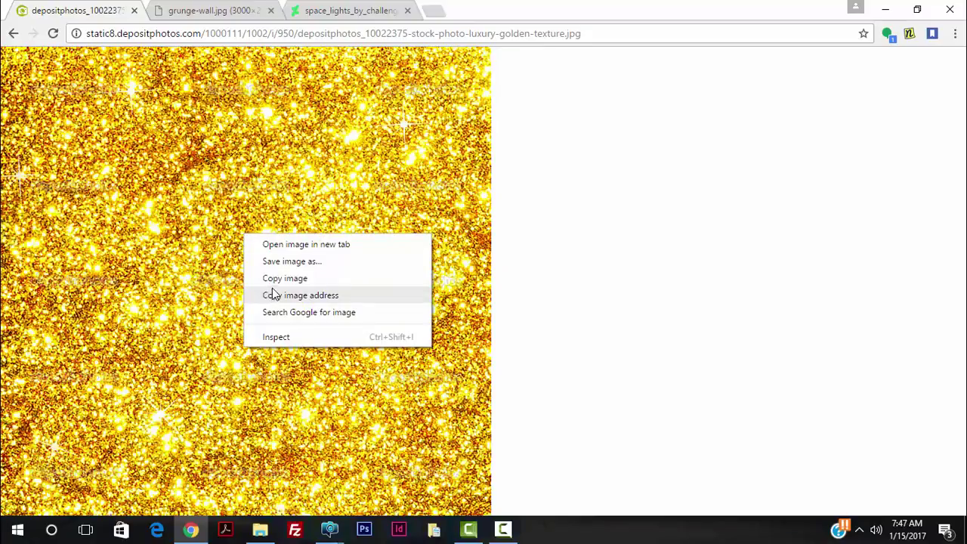
pyautogui.click(283, 279)
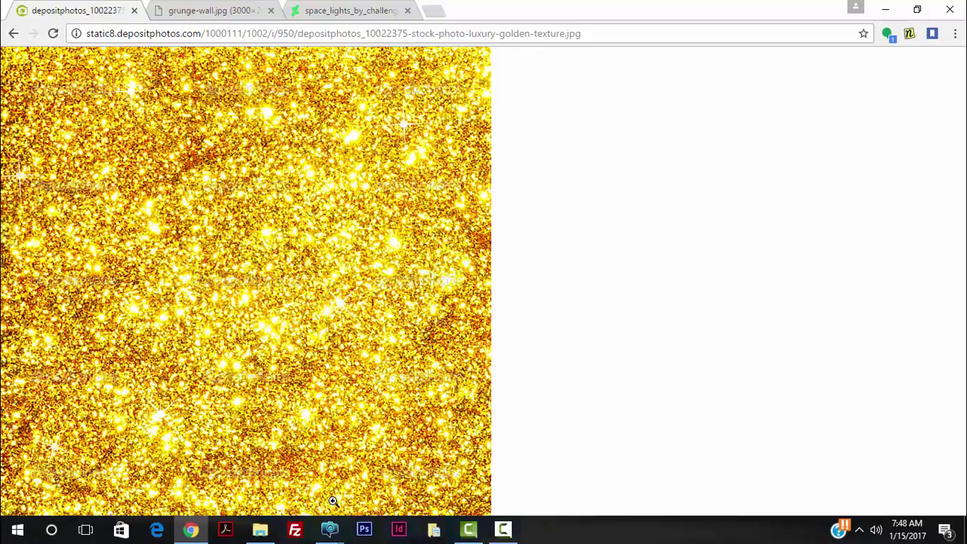
# Switch back to Image1 in PaintShop Pro and paste the glitter texture as a new layer directly above the Background
pyautogui.moveTo(329, 527)
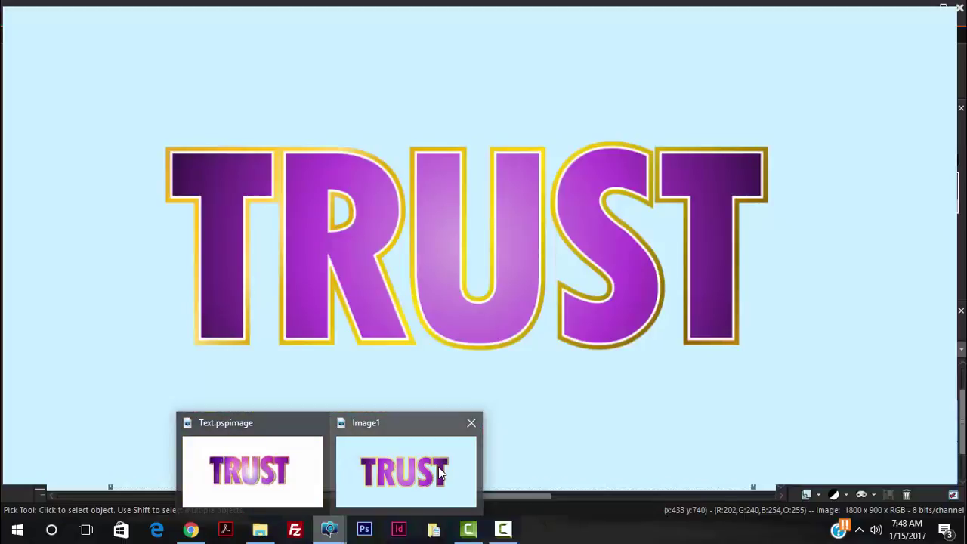
pyautogui.click(438, 466)
pyautogui.scroll(-1, 860, 462)
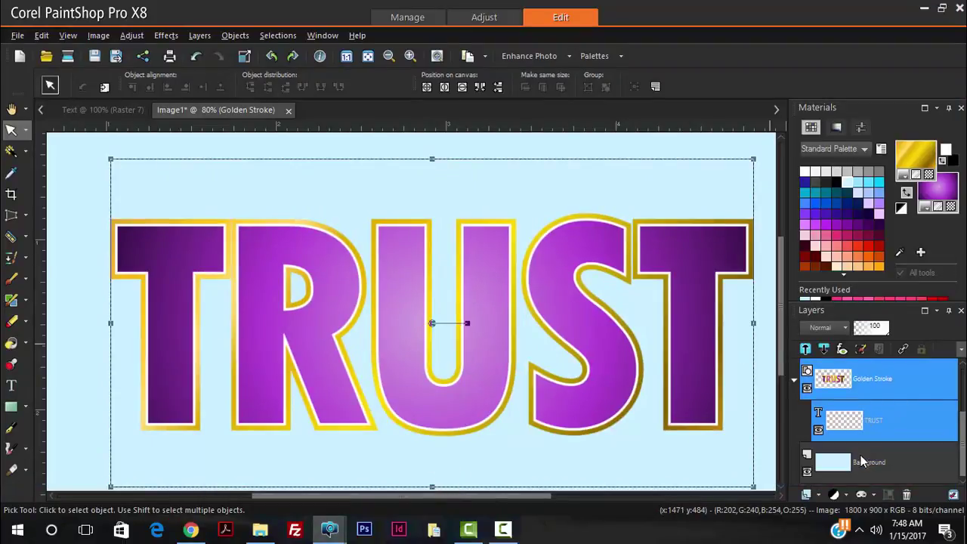
pyautogui.click(833, 468)
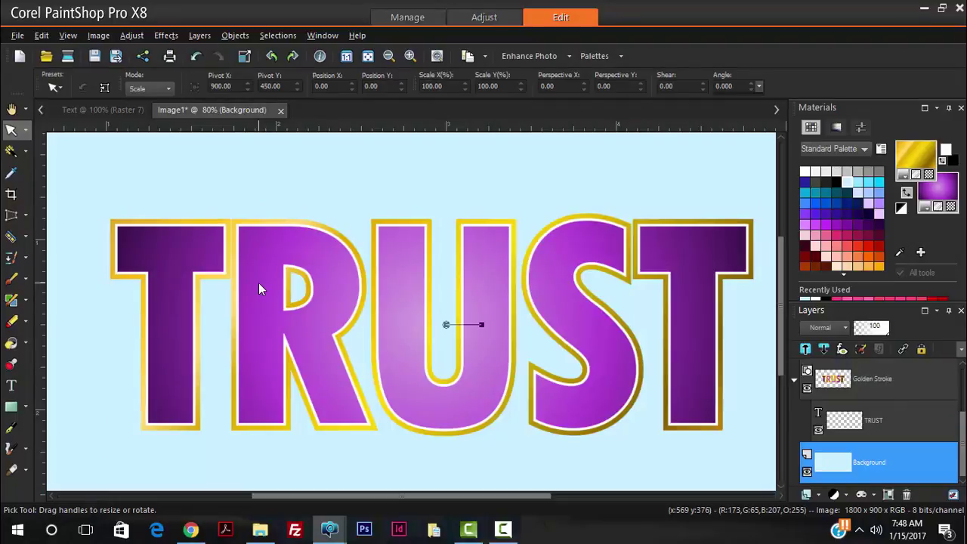
pyautogui.click(43, 36)
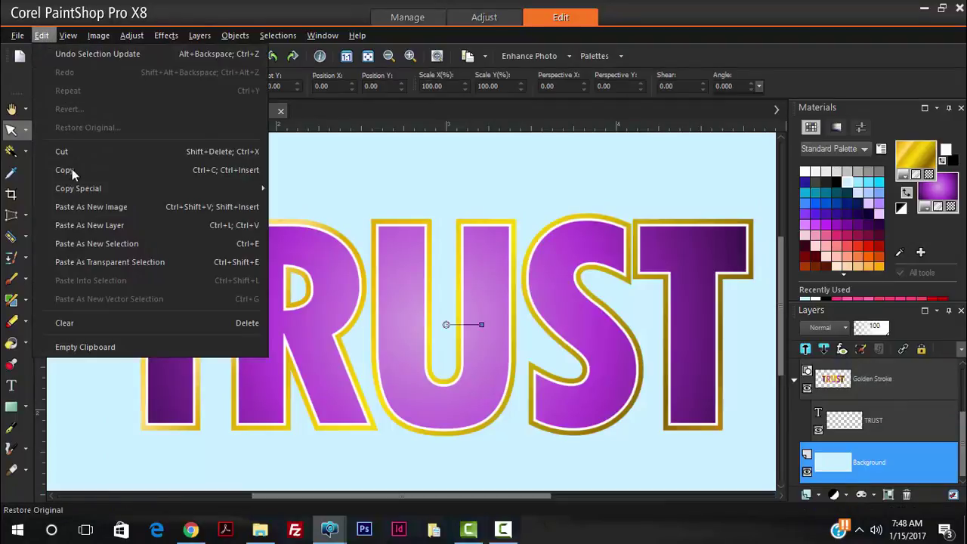
pyautogui.click(90, 225)
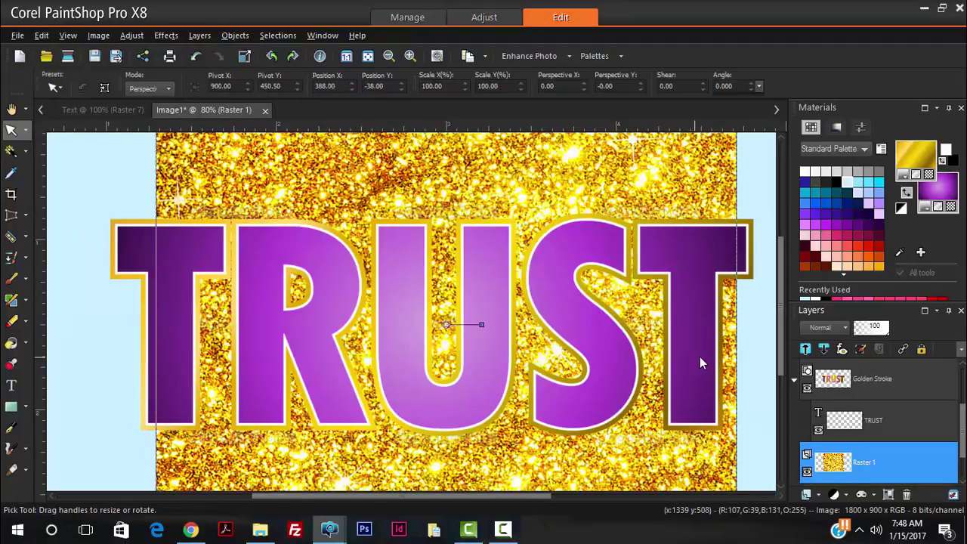
# Set the Pick tool to Scale mode and shrink the glitter texture layer to about 75% toward its lower-right corner
pyautogui.scroll(-3, 423, 290)
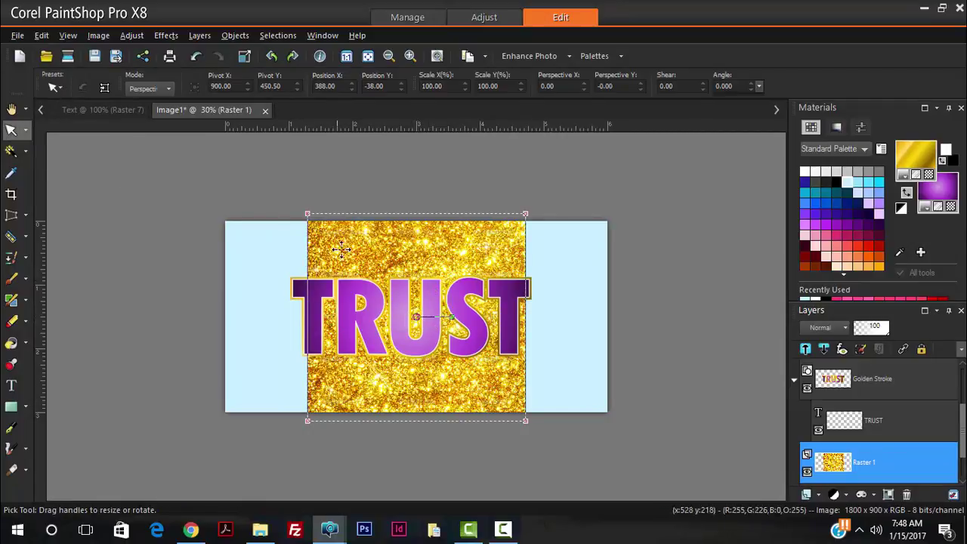
pyautogui.click(168, 89)
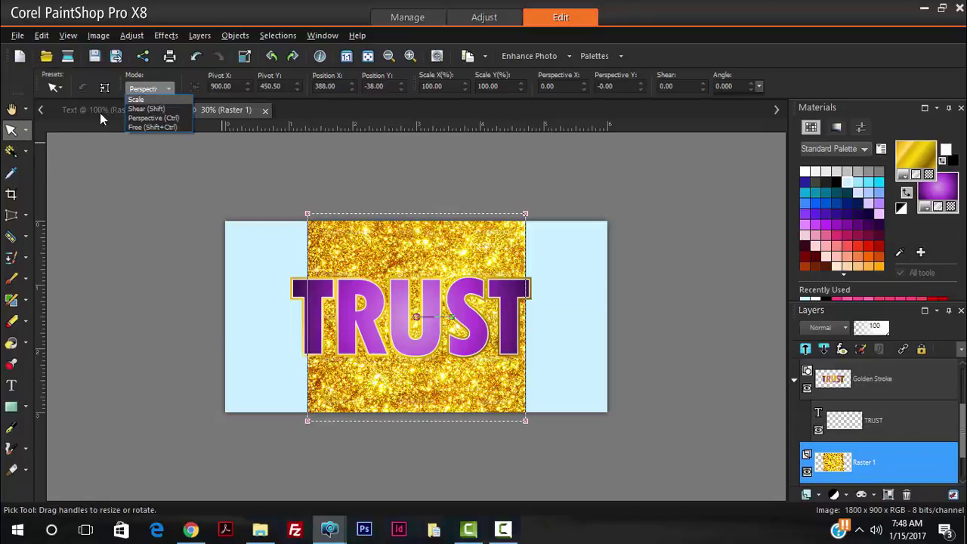
pyautogui.click(147, 101)
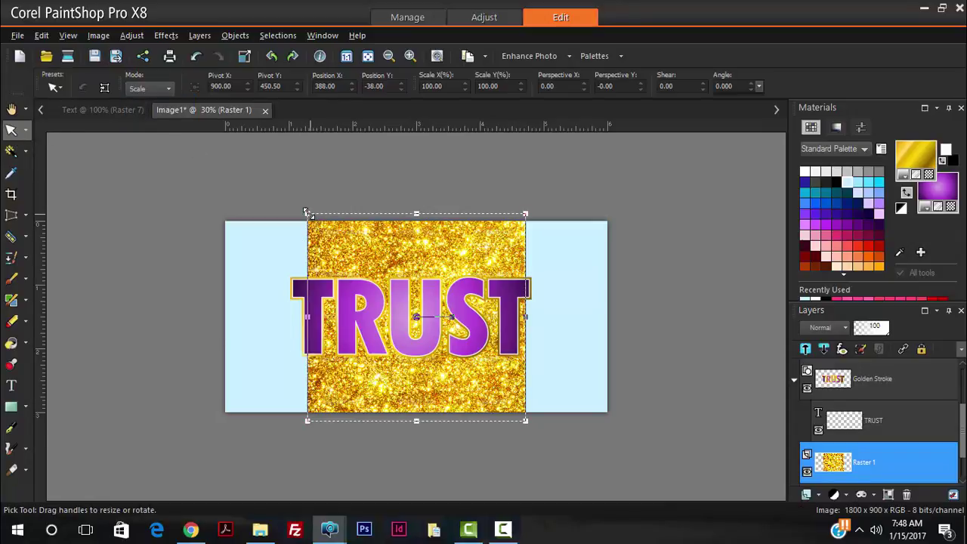
pyautogui.moveTo(307, 211); pyautogui.dragTo(362, 266)
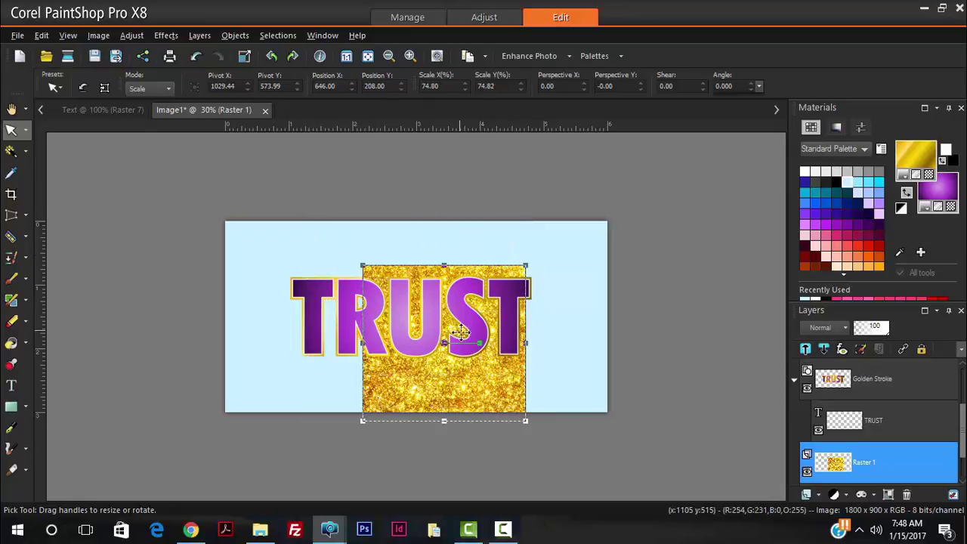
# Shrink the glitter texture layer to about 58% and position it over the first letters of the TRUST text
pyautogui.moveTo(525, 420); pyautogui.dragTo(487, 385)
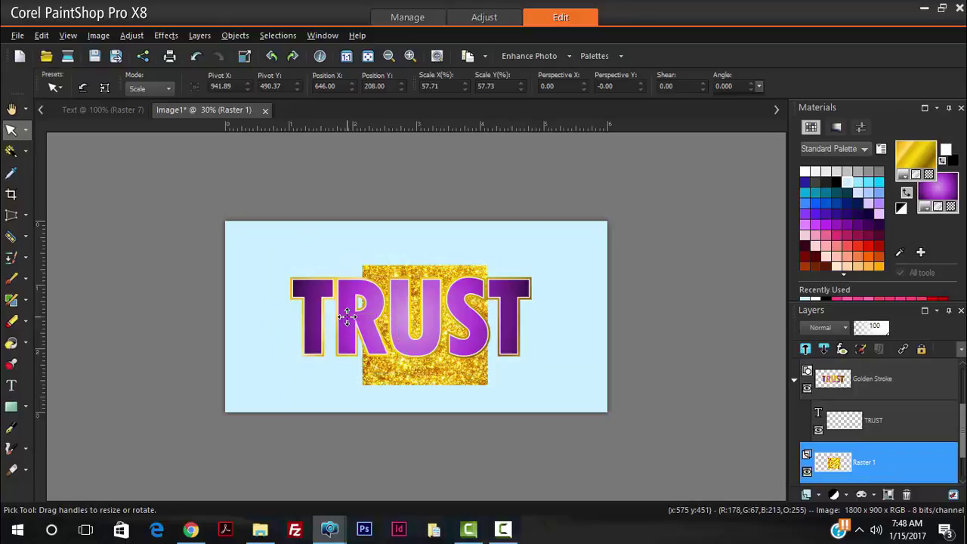
pyautogui.moveTo(346, 318); pyautogui.dragTo(266, 305)
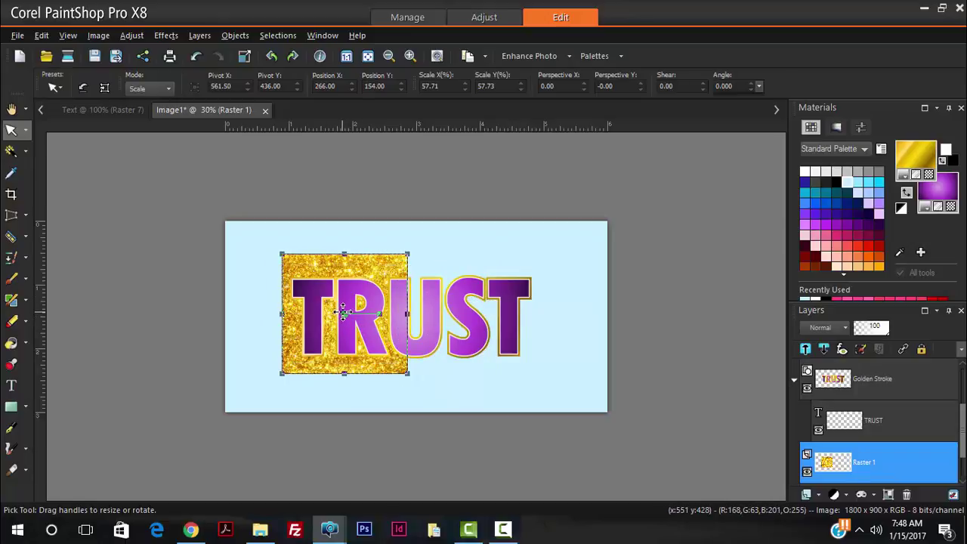
pyautogui.moveTo(343, 311); pyautogui.dragTo(348, 312)
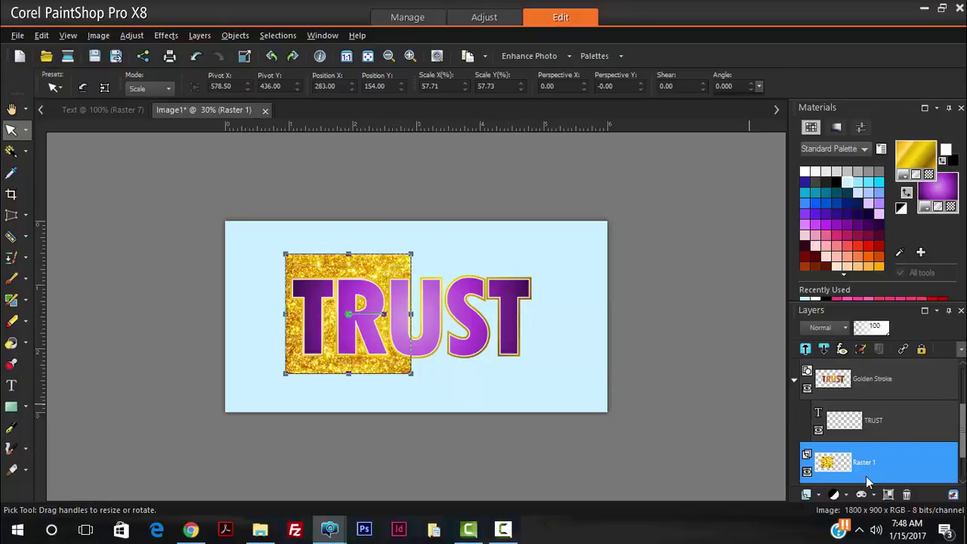
# Duplicate the glitter texture layer and move the copy over the last letters of TRUST, overlapping the original's edge
pyautogui.rightClick(840, 463)
pyautogui.click(818, 311)
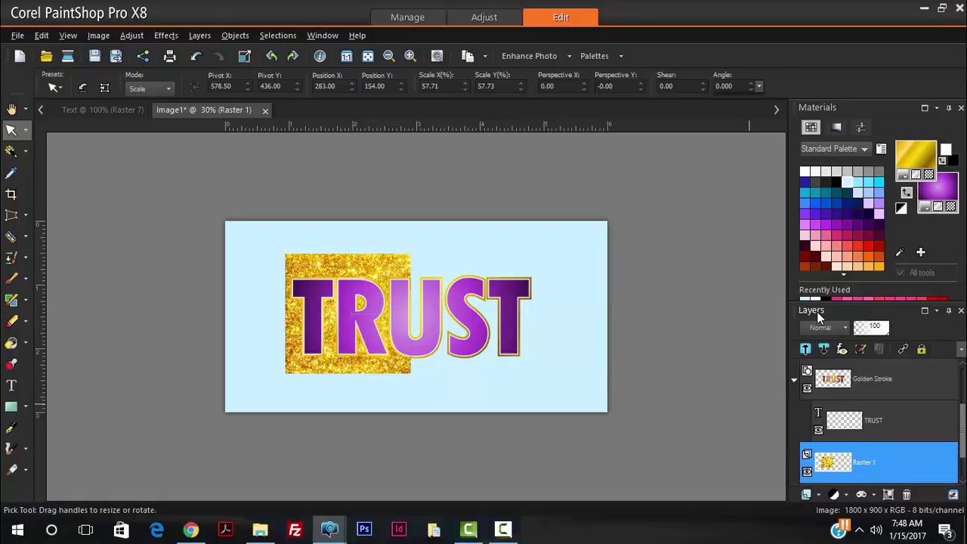
pyautogui.moveTo(345, 313); pyautogui.dragTo(458, 314)
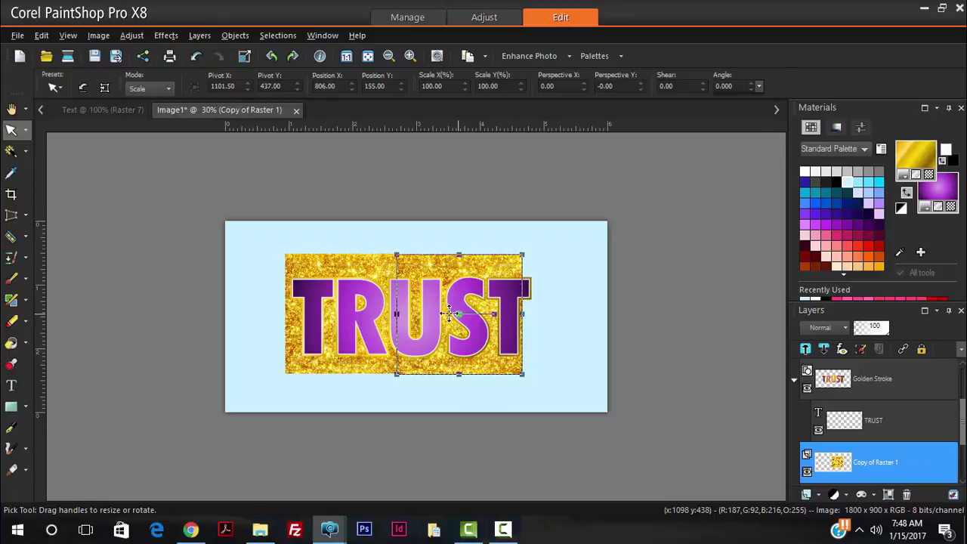
# Set the Eraser to size 71 and hardness 0, and toggle the copied glitter layer's visibility to check the overlap
pyautogui.scroll(2, 403, 293)
pyautogui.scroll(3, 402, 293)
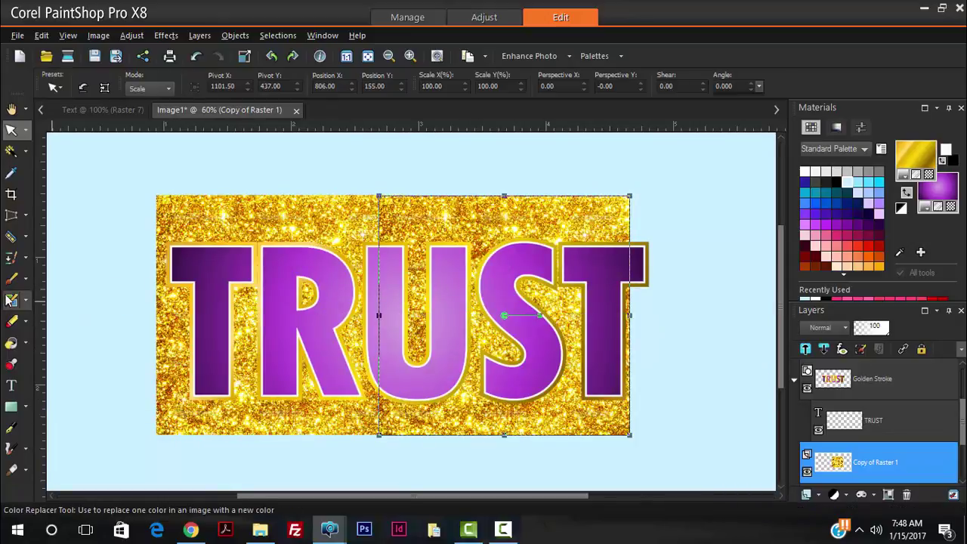
pyautogui.click(11, 323)
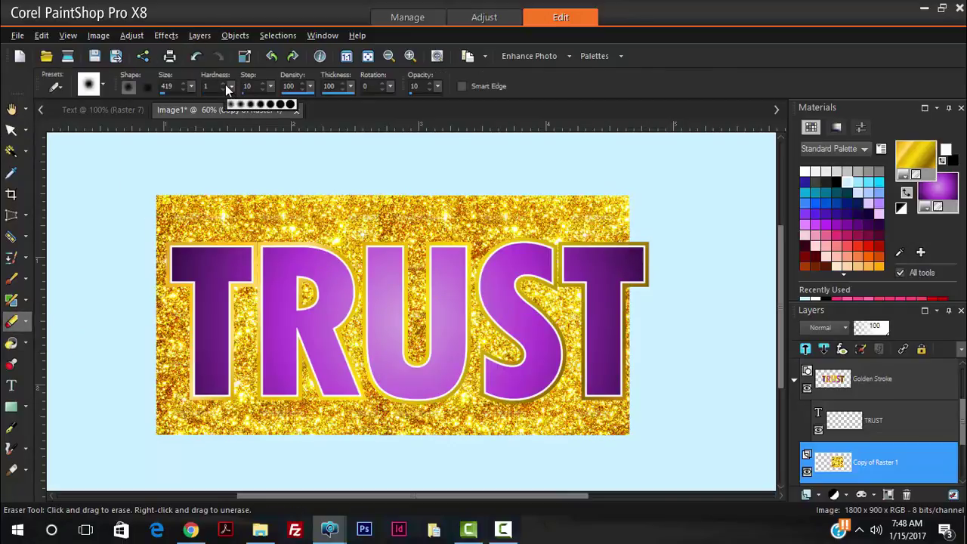
pyautogui.click(224, 89)
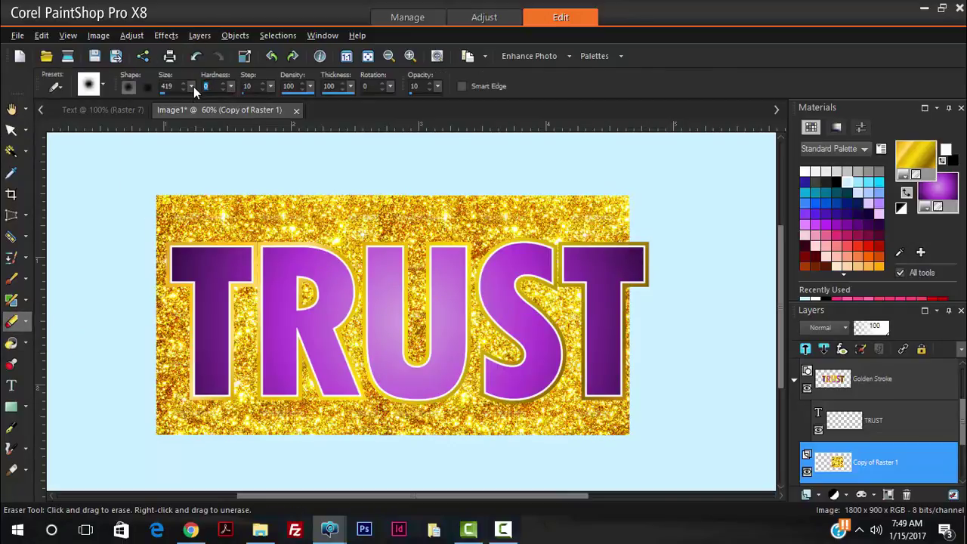
pyautogui.moveTo(191, 86); pyautogui.dragTo(185, 104)
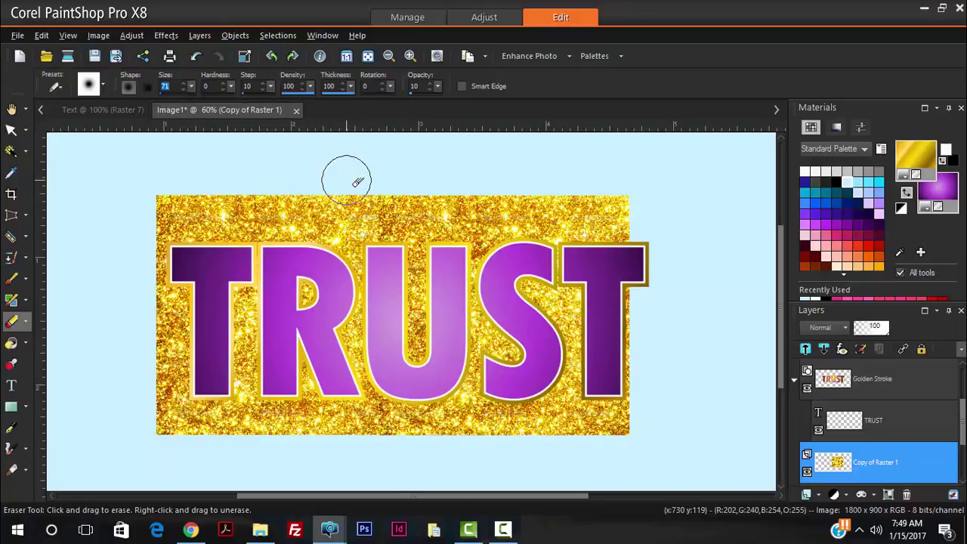
pyautogui.click(807, 472)
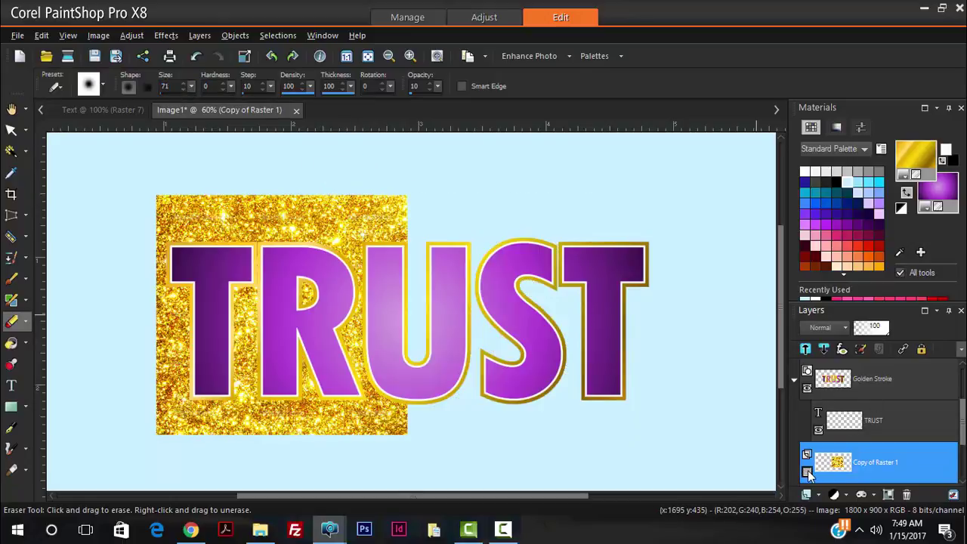
pyautogui.click(807, 472)
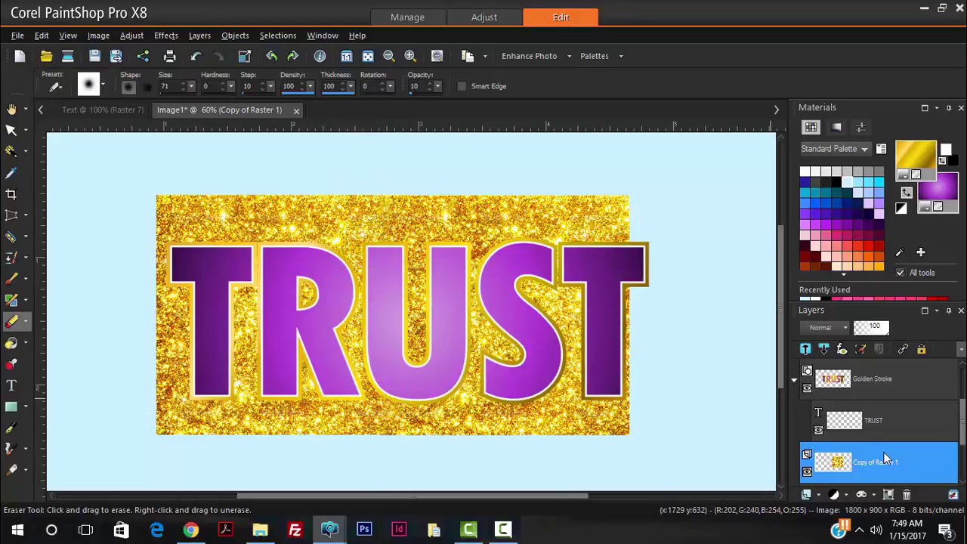
# Merge the copied glitter layer down into the original glitter layer, Raster 1
pyautogui.scroll(-1, 849, 434)
pyautogui.moveTo(846, 425)
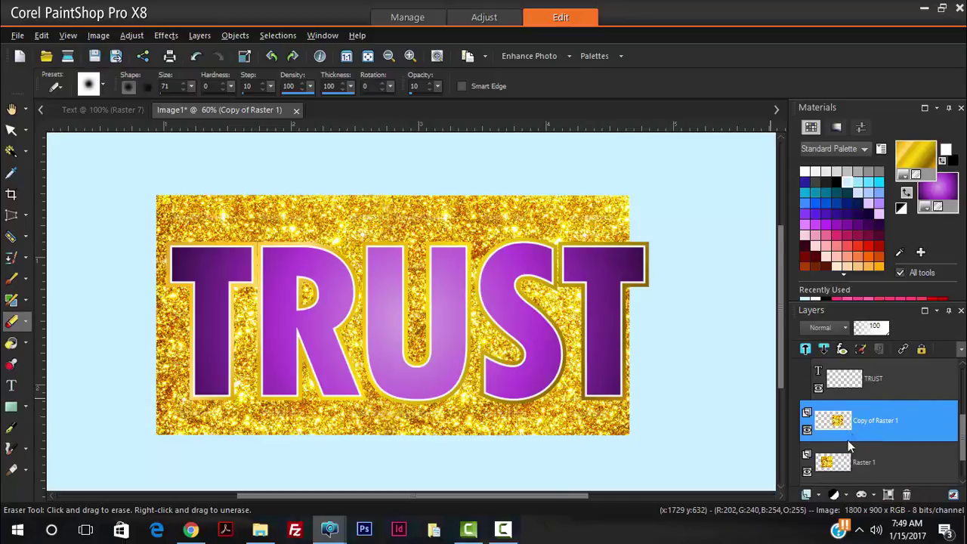
pyautogui.rightClick(902, 426)
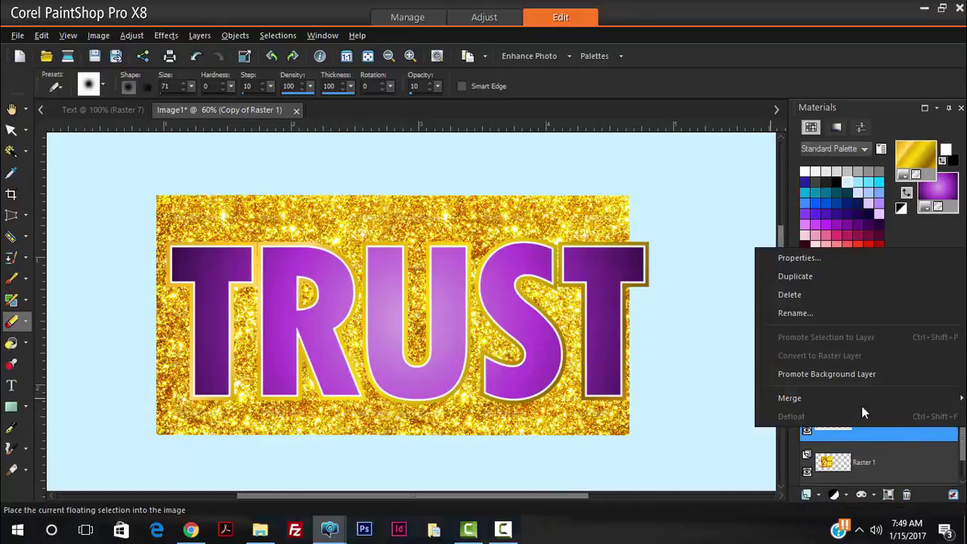
pyautogui.moveTo(821, 402)
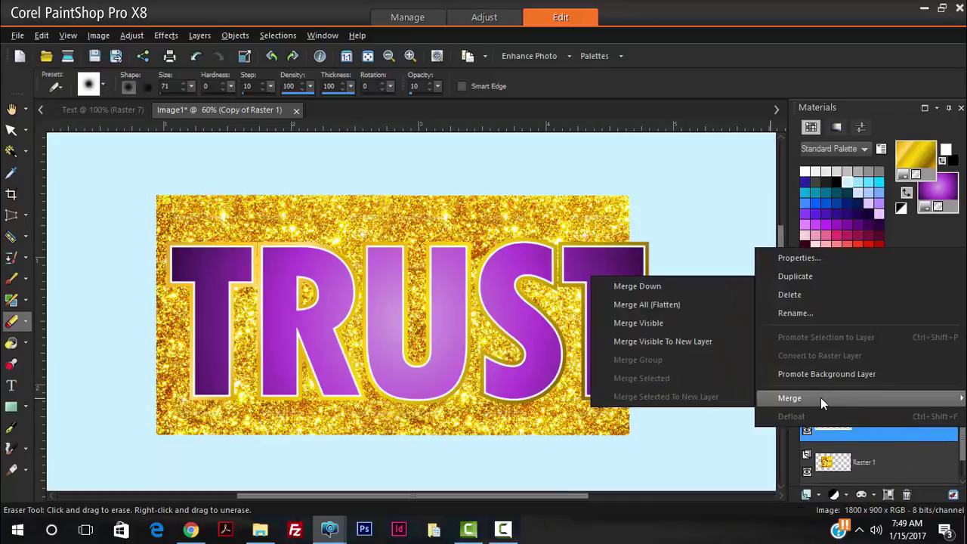
pyautogui.click(657, 286)
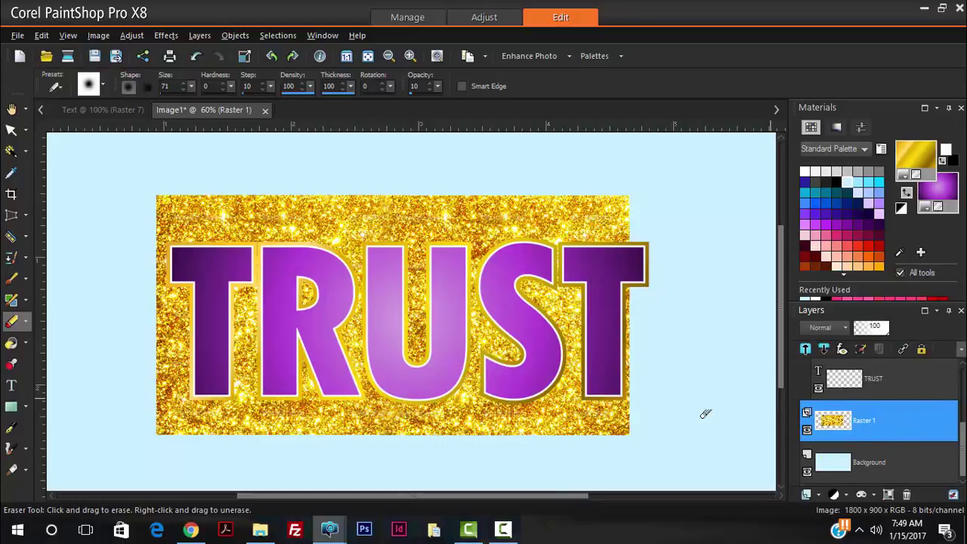
# Enlarge the merged glitter layer to about 107% to cover the whole text, and place it directly above the Golden Stroke layer
pyautogui.click(10, 132)
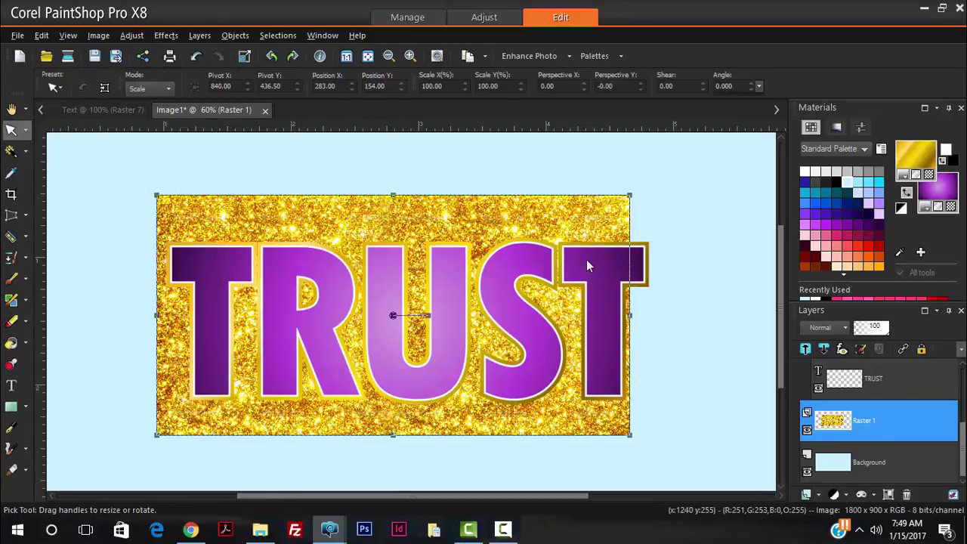
pyautogui.moveTo(631, 195); pyautogui.dragTo(663, 179)
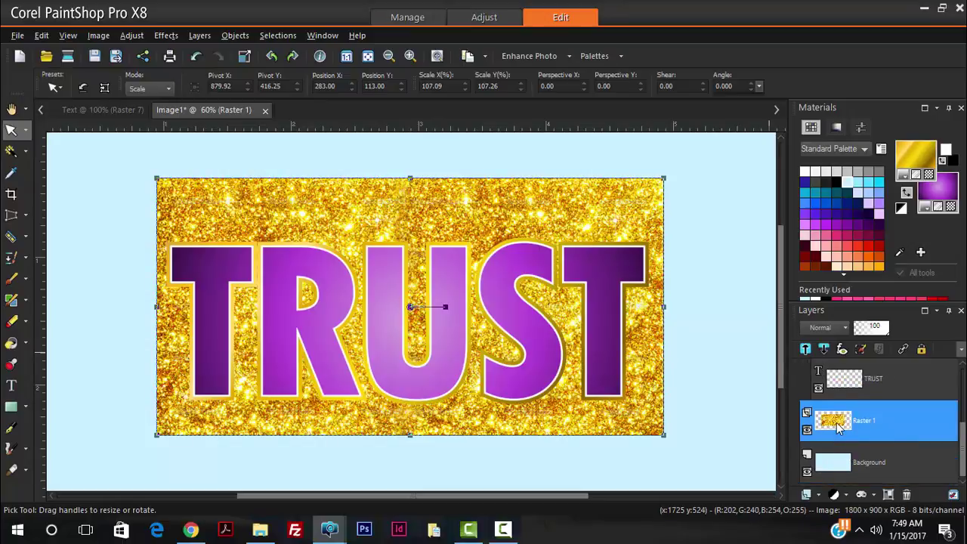
pyautogui.moveTo(836, 429)
pyautogui.scroll(5, 836, 429)
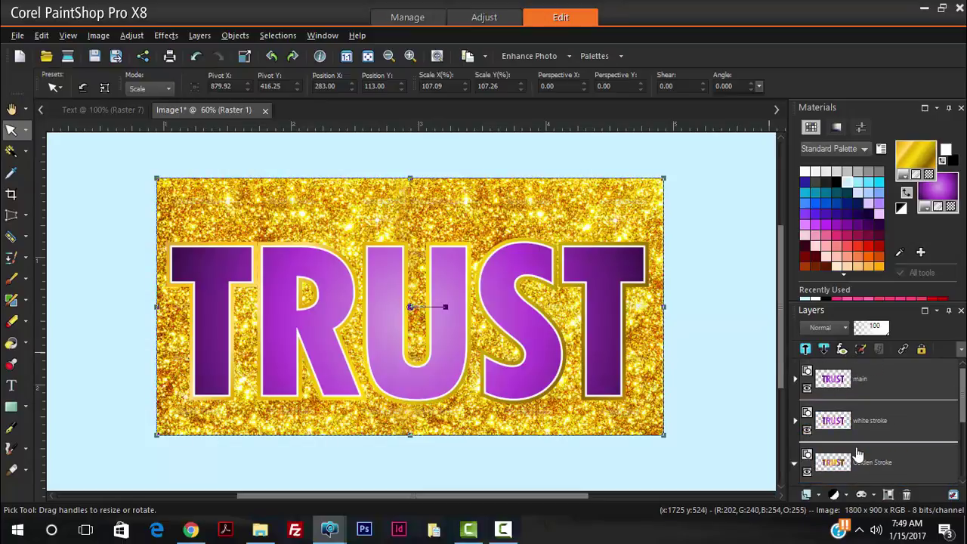
pyautogui.hotkey('ctrl', 'pageup')
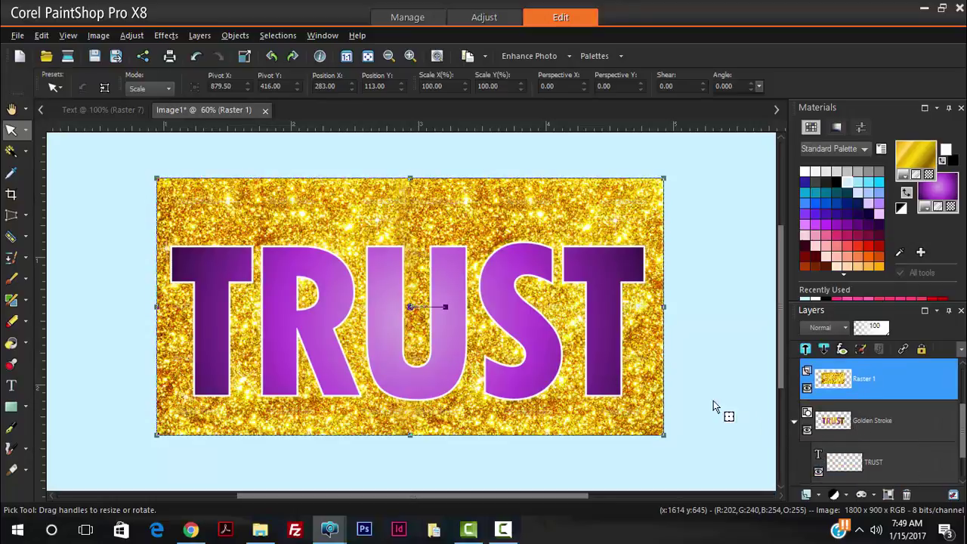
# Temporarily hide the glitter layer to examine the golden outline around the letters up close, and show it again
pyautogui.click(806, 388)
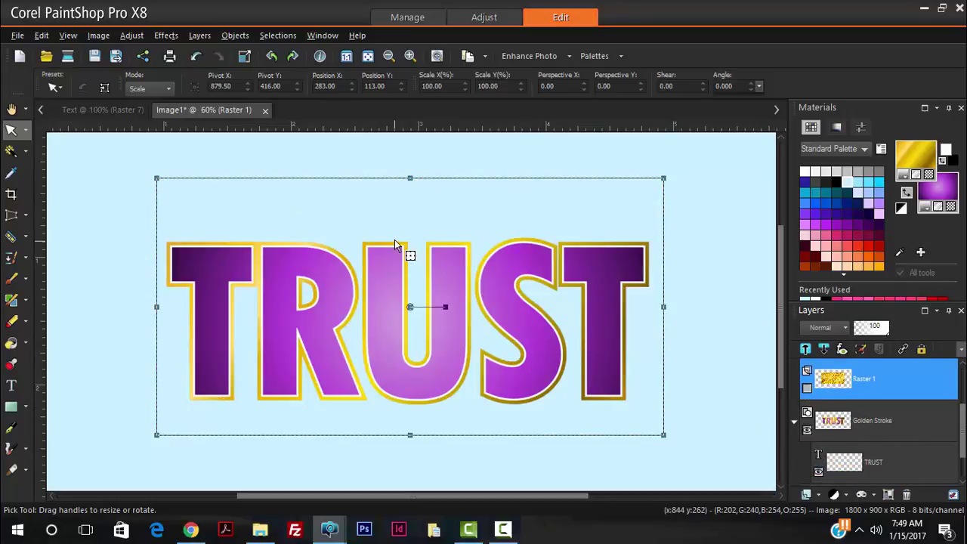
pyautogui.scroll(5, 471, 245)
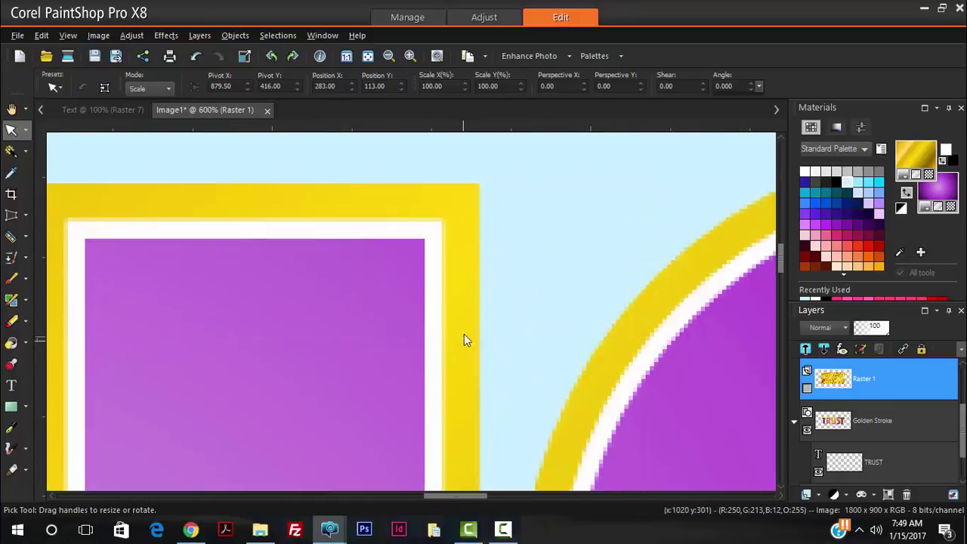
pyautogui.click(806, 390)
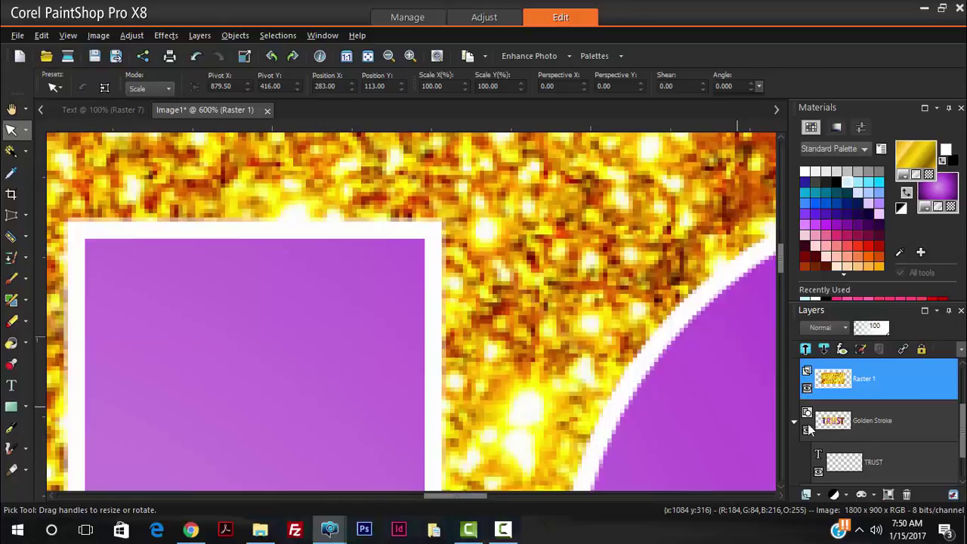
# With the Golden Stroke layer active, select the empty area outside the TRUST outline with the Magic Wand
pyautogui.click(794, 422)
pyautogui.click(833, 425)
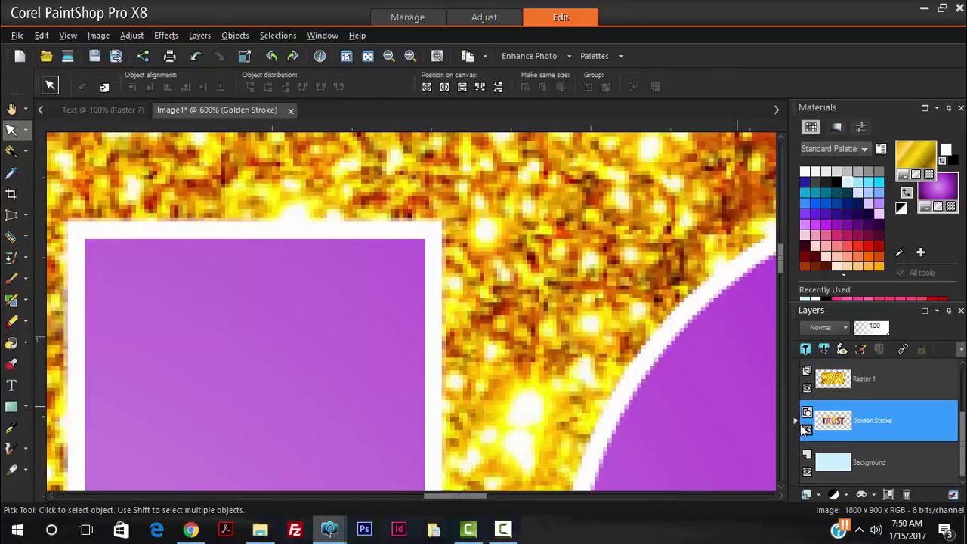
pyautogui.click(794, 421)
pyautogui.keyDown('ctrl'); pyautogui.click(850, 429); pyautogui.keyUp('ctrl')
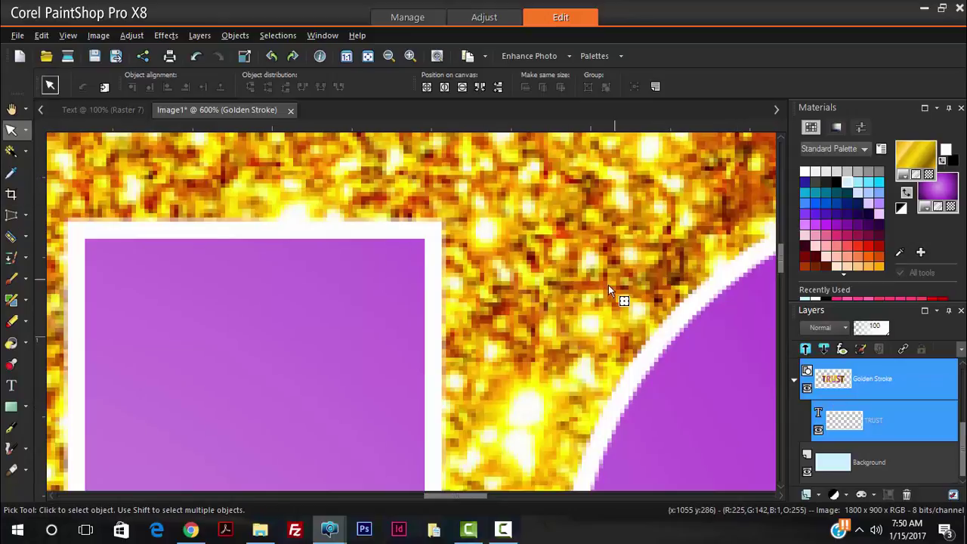
pyautogui.moveTo(833, 388); pyautogui.dragTo(829, 413)
pyautogui.moveTo(842, 429)
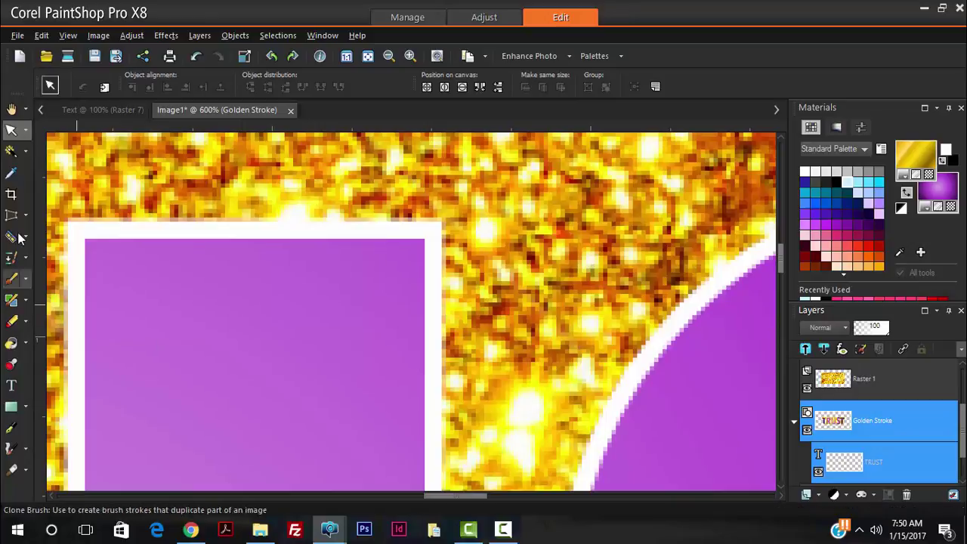
pyautogui.click(27, 157)
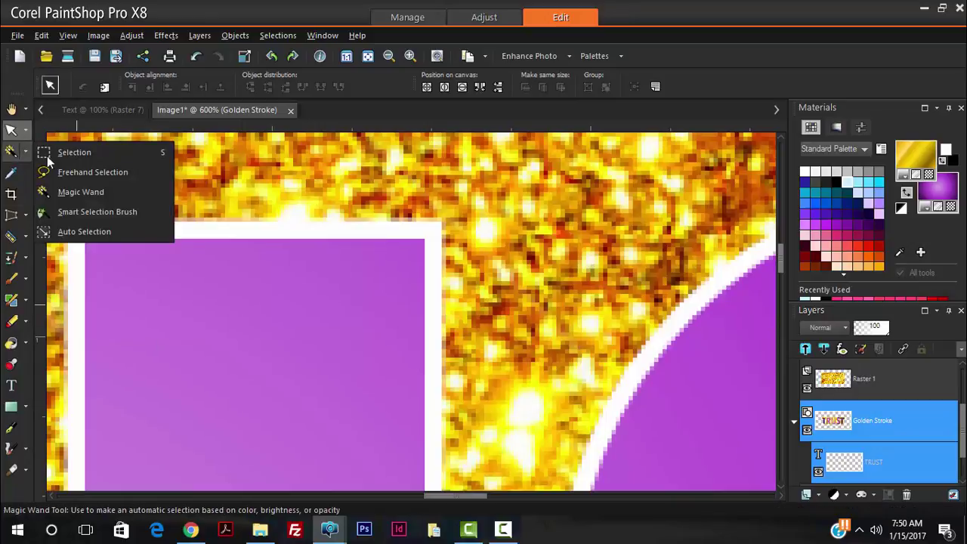
pyautogui.click(69, 190)
pyautogui.scroll(-5, 494, 219)
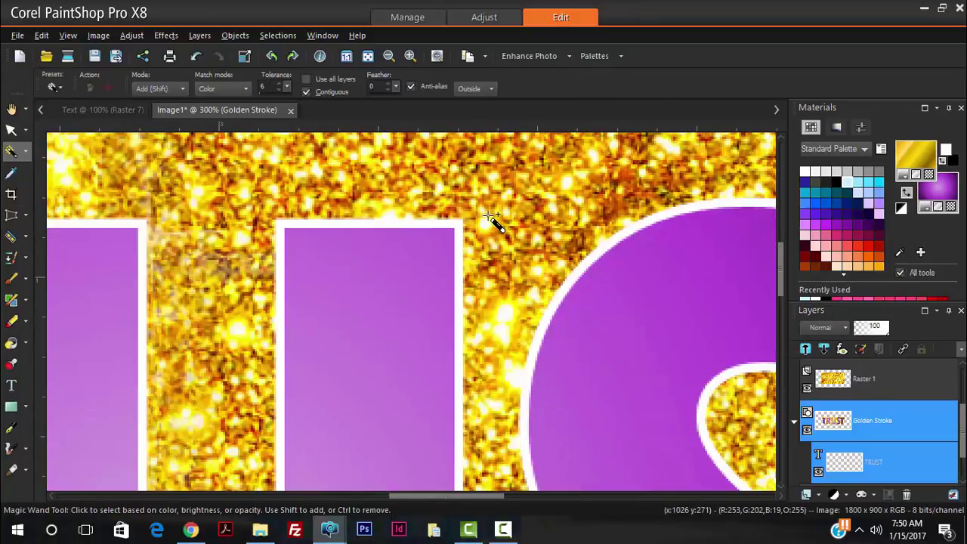
pyautogui.scroll(-2, 527, 188)
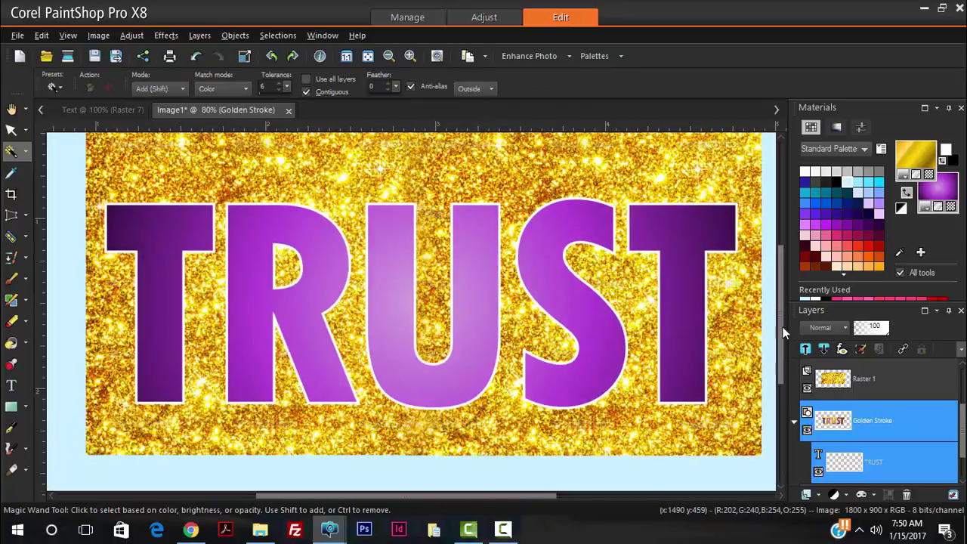
pyautogui.moveTo(841, 426)
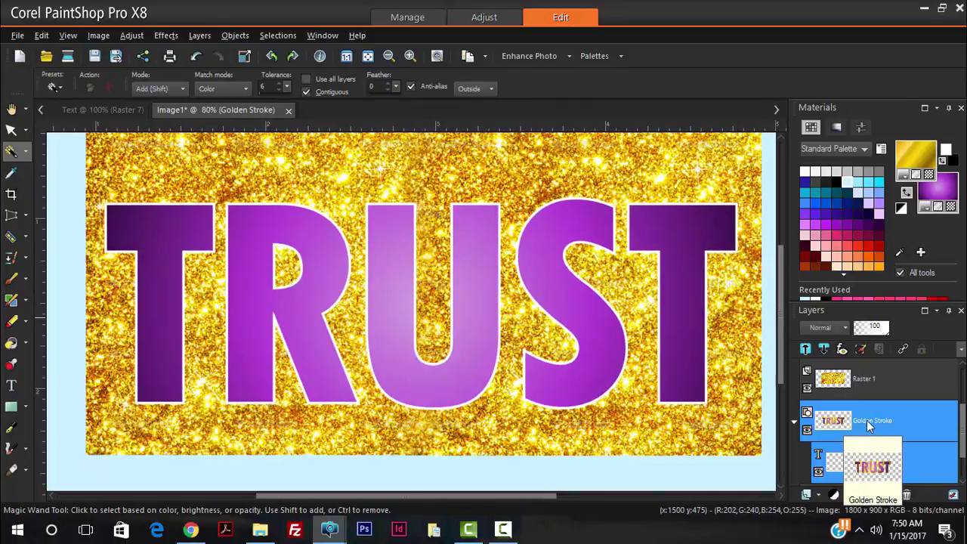
pyautogui.click(426, 158)
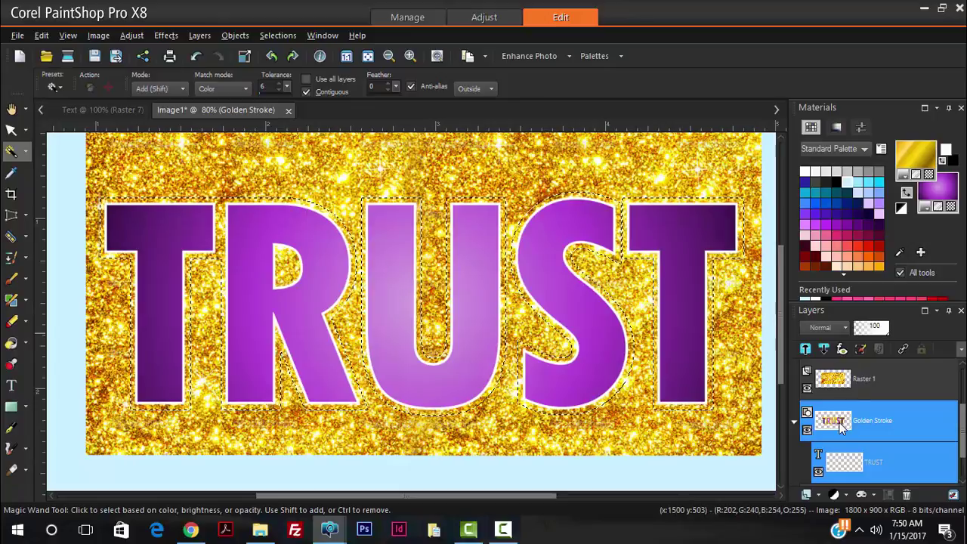
pyautogui.moveTo(839, 428)
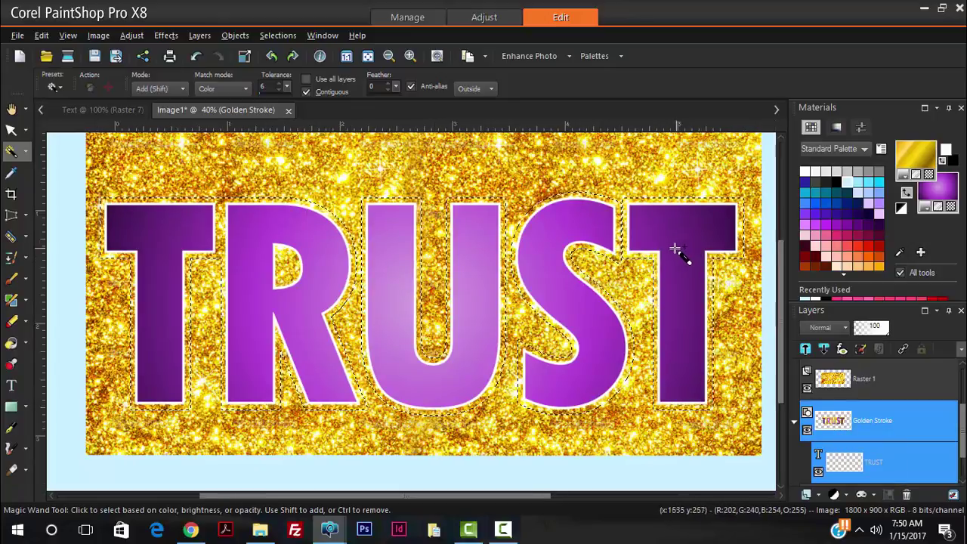
pyautogui.scroll(-3, 531, 240)
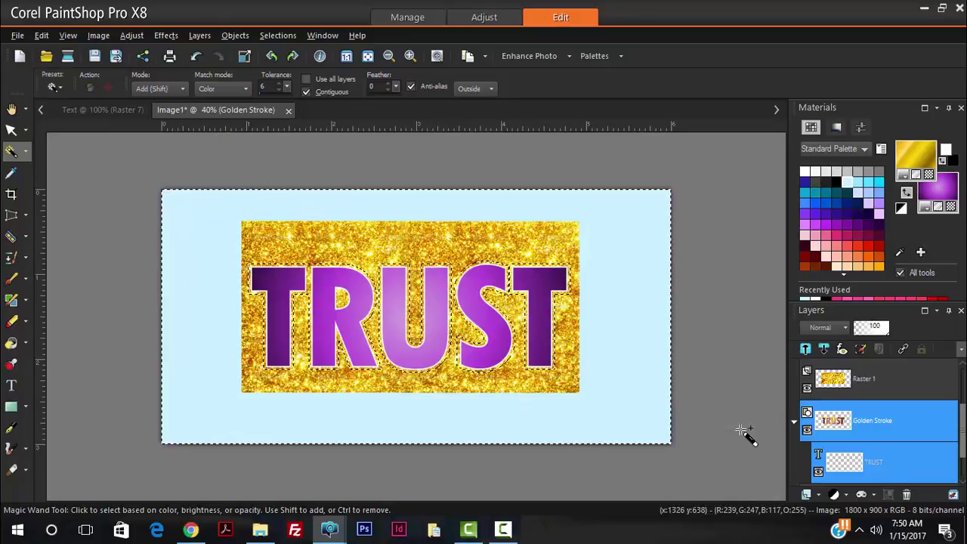
# Delete the glitter outside the TRUST outline from the Raster 1 layer, and clear the selection
pyautogui.click(842, 381)
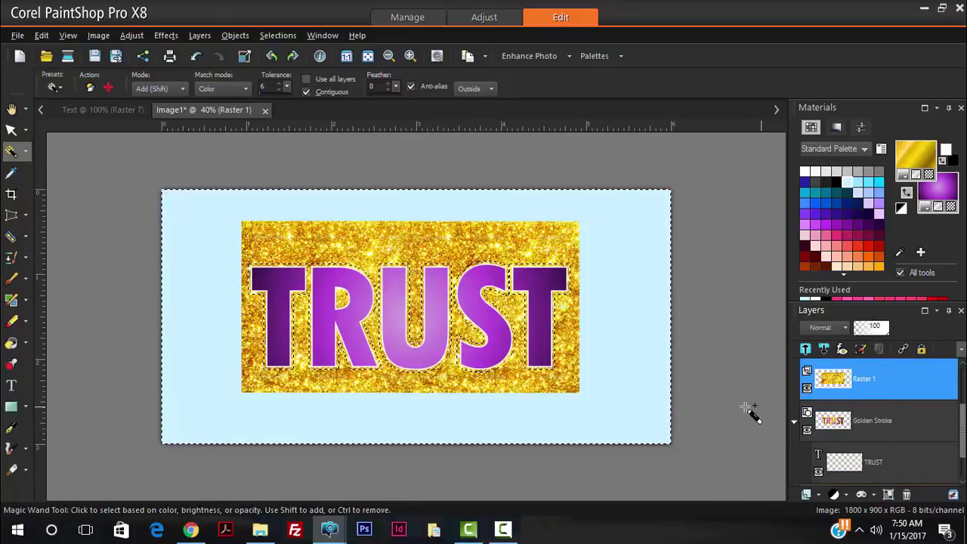
pyautogui.scroll(4, 600, 319)
pyautogui.scroll(-3, 641, 328)
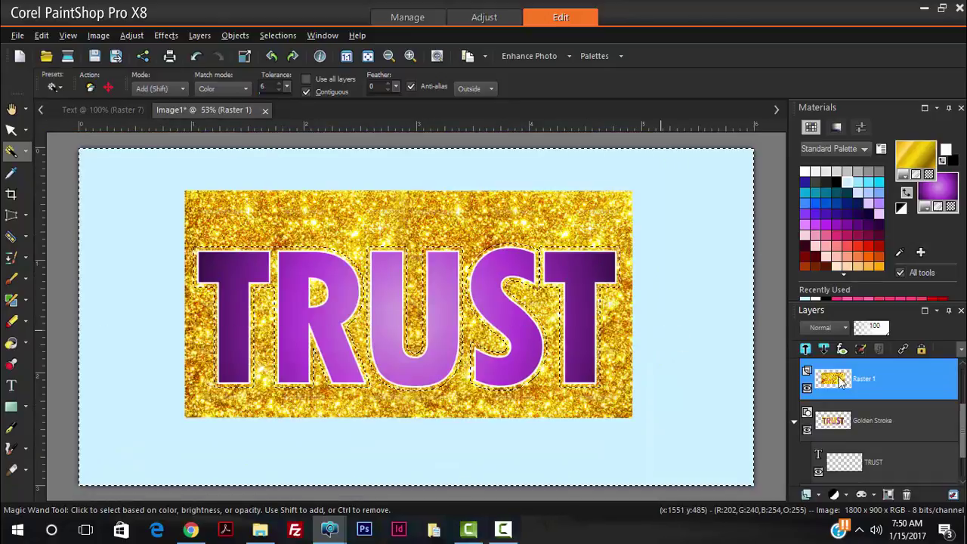
pyautogui.moveTo(846, 381)
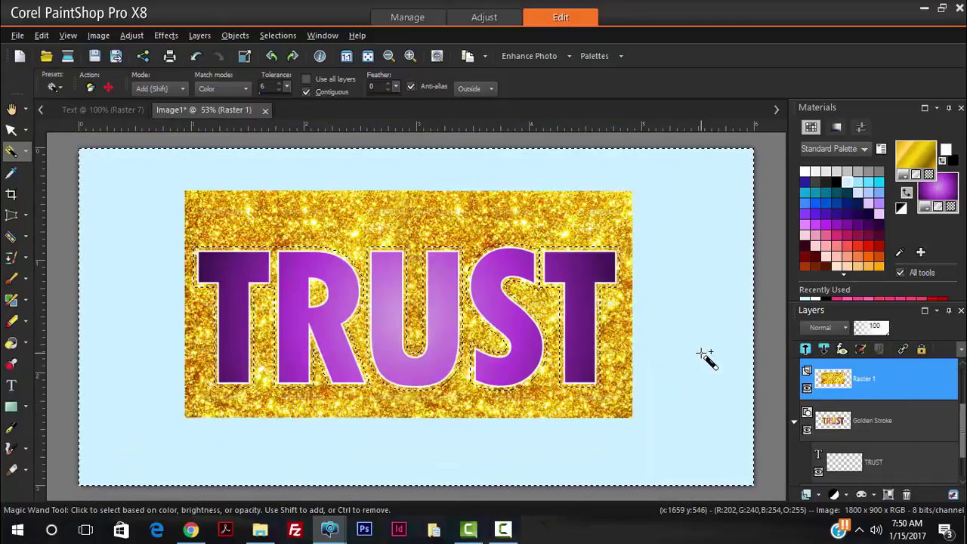
pyautogui.press('Delete')
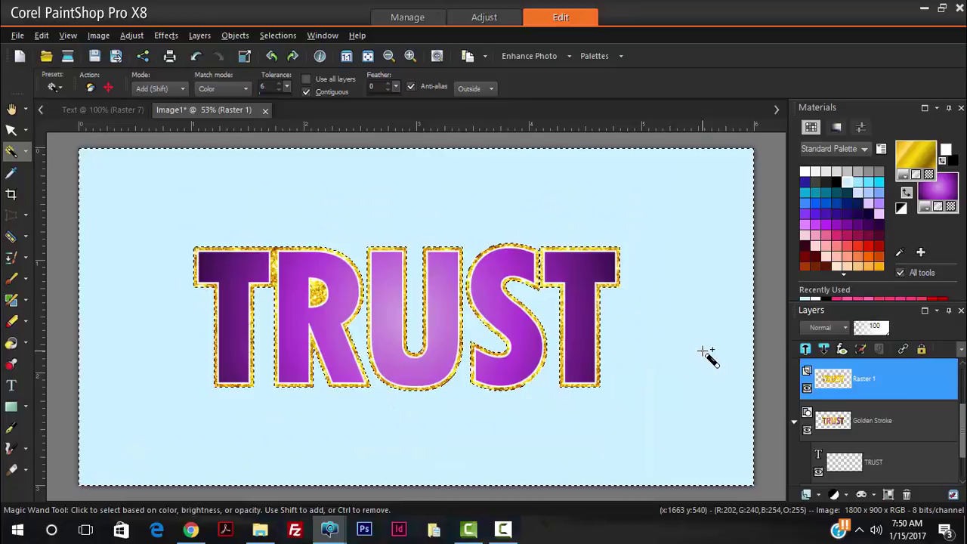
pyautogui.scroll(2, 345, 258)
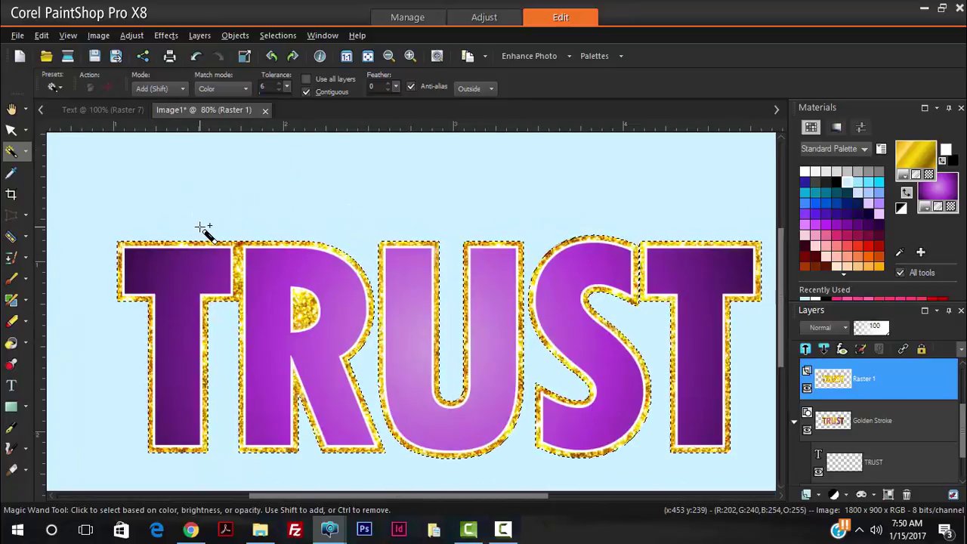
pyautogui.hotkey('ctrl', 'd')
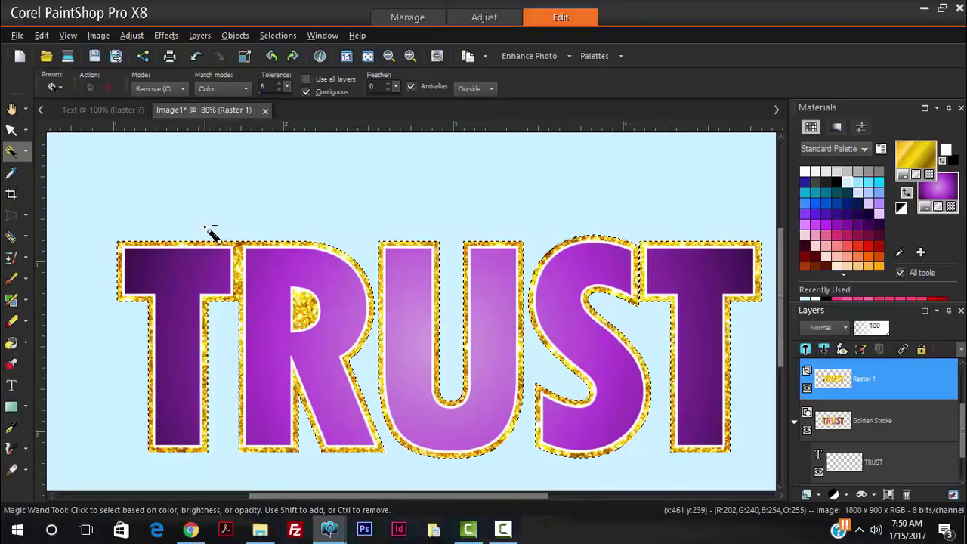
# Select the empty centre of the R's hole from the Golden Stroke layer, delete that area from Raster 1, and deselect
pyautogui.scroll(4, 321, 314)
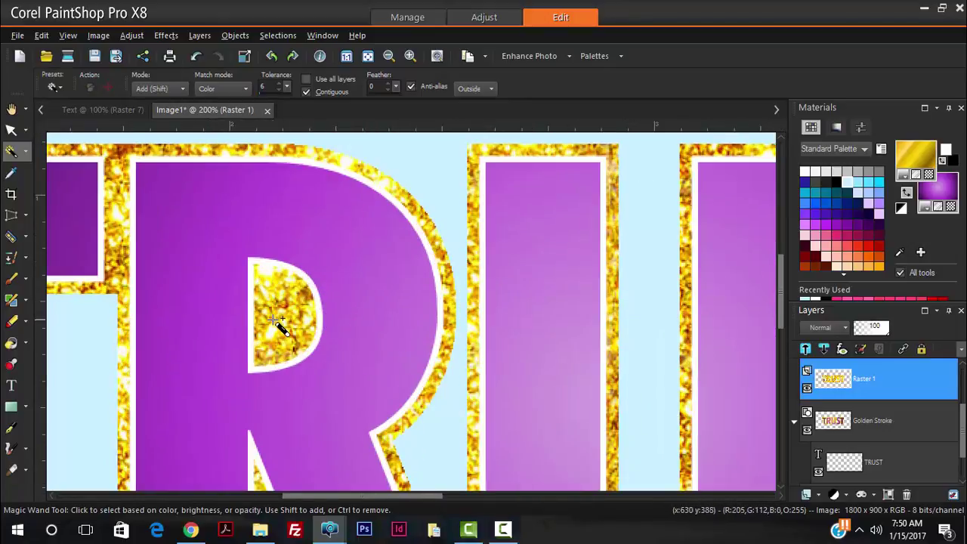
pyautogui.scroll(1, 274, 319)
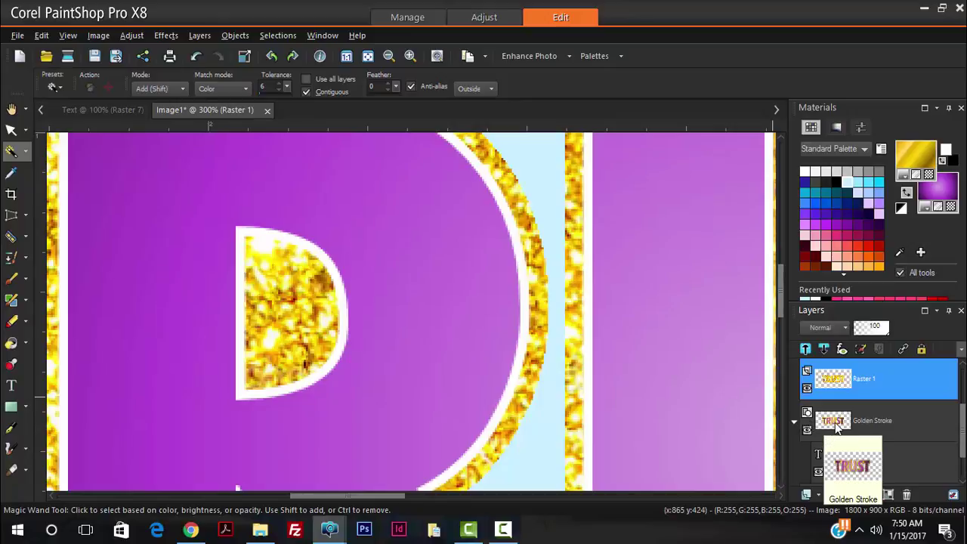
pyautogui.click(834, 423)
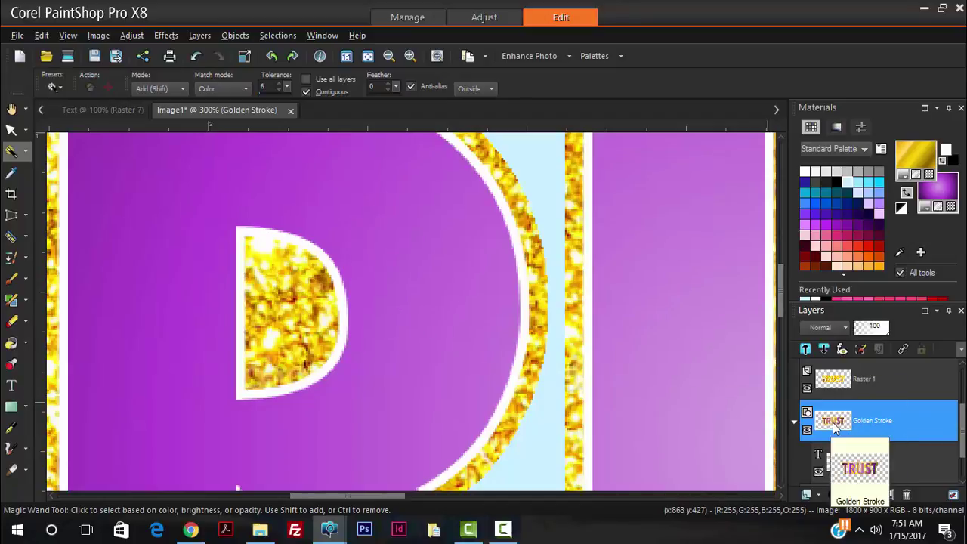
pyautogui.click(299, 310)
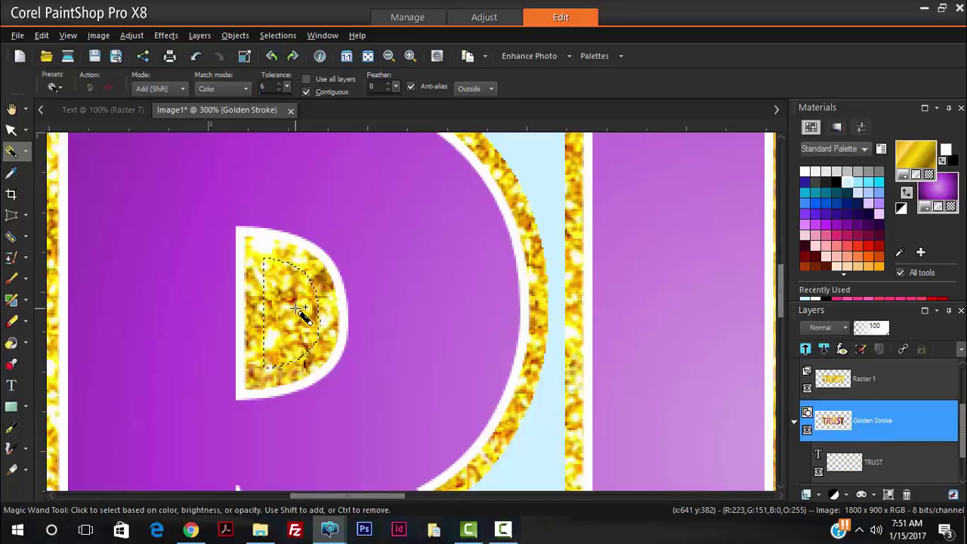
pyautogui.click(835, 386)
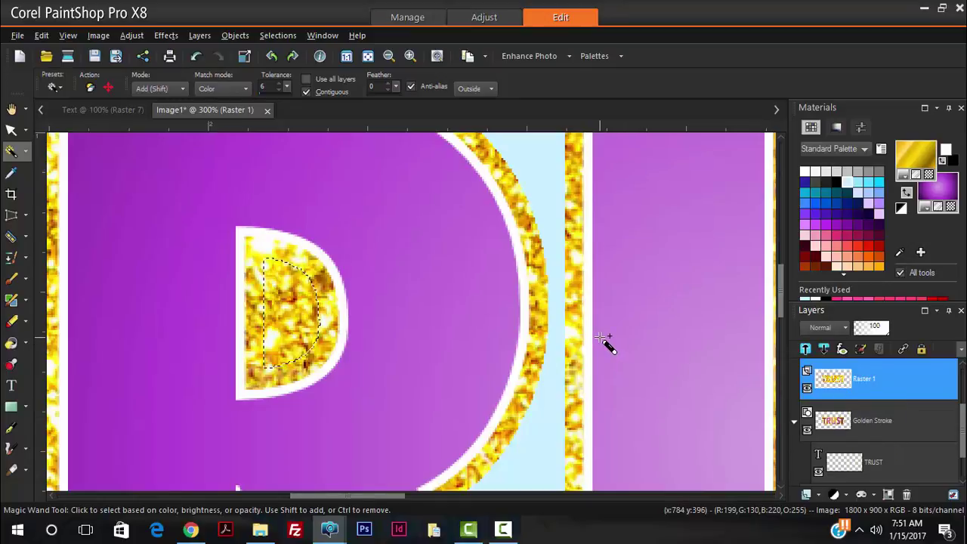
pyautogui.press('Delete')
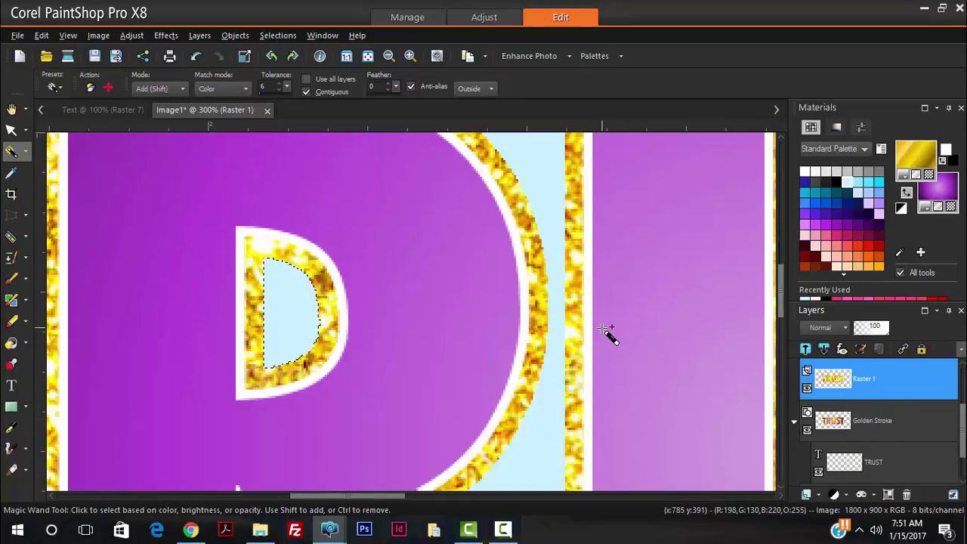
pyautogui.hotkey('ctrl', 'd')
pyautogui.scroll(-5, 377, 296)
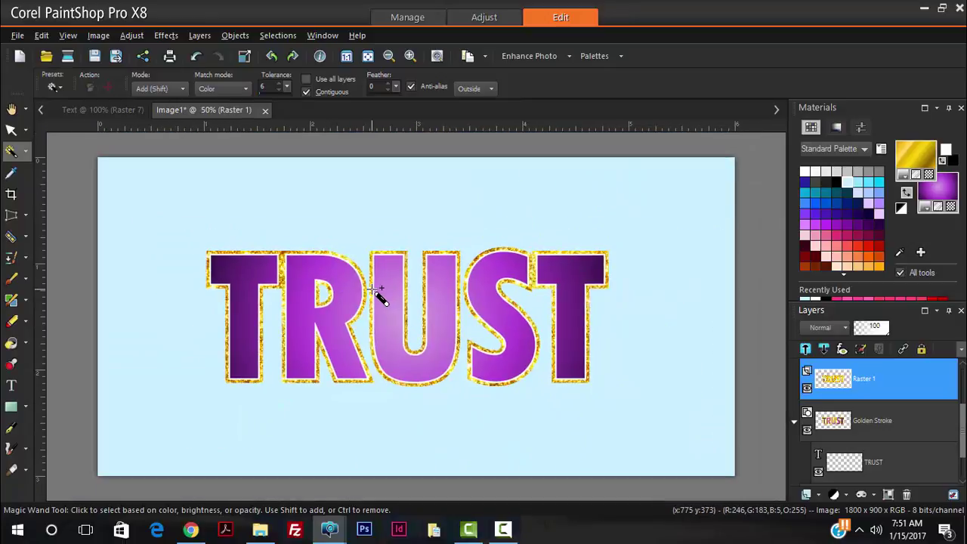
pyautogui.scroll(1, 375, 289)
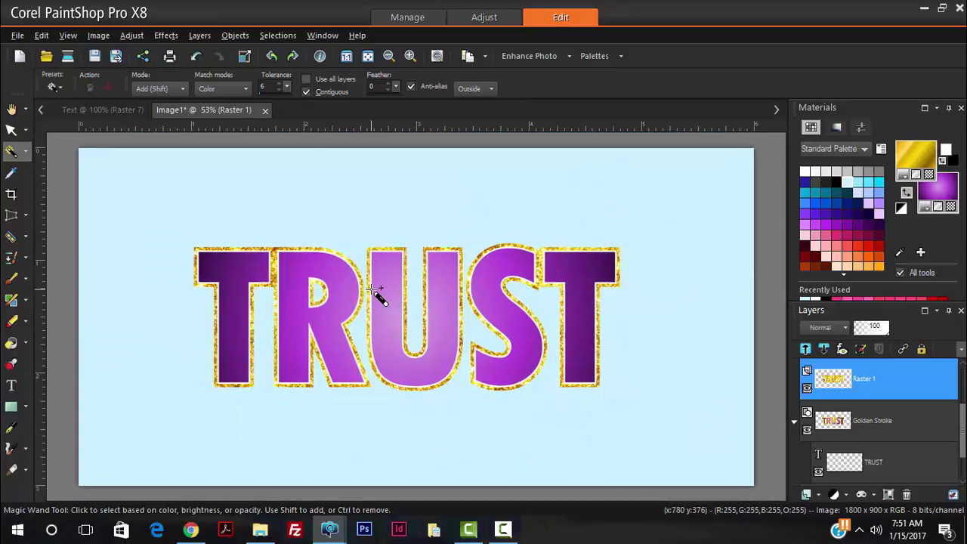
# With the Pick tool active, examine the finished grunge-textured lettering in the Text image up close, and return to Image1
pyautogui.click(12, 130)
pyautogui.click(333, 213)
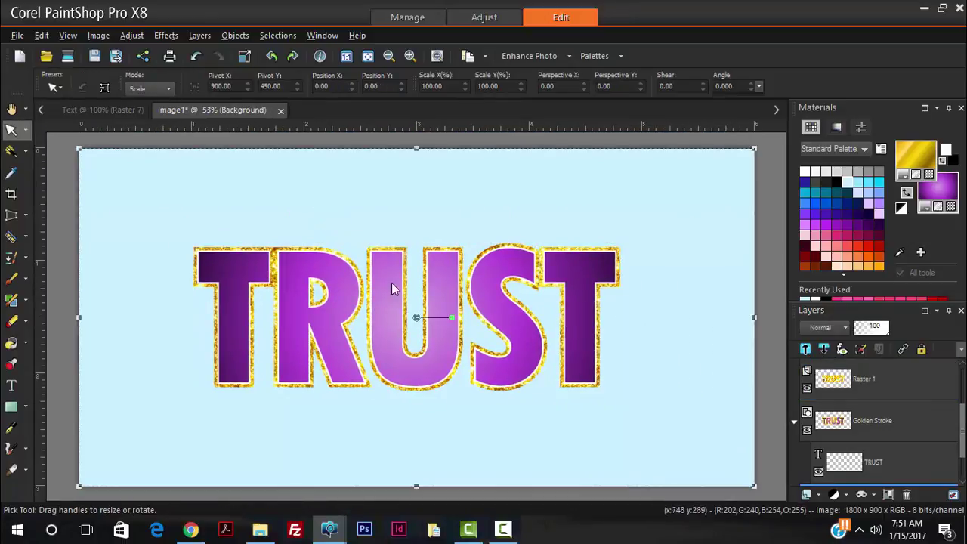
pyautogui.click(144, 195)
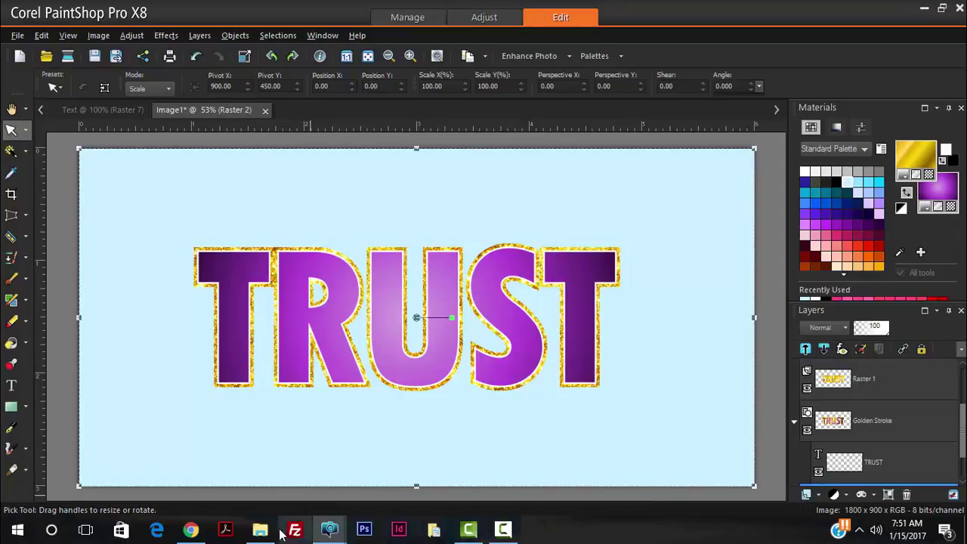
pyautogui.click(109, 113)
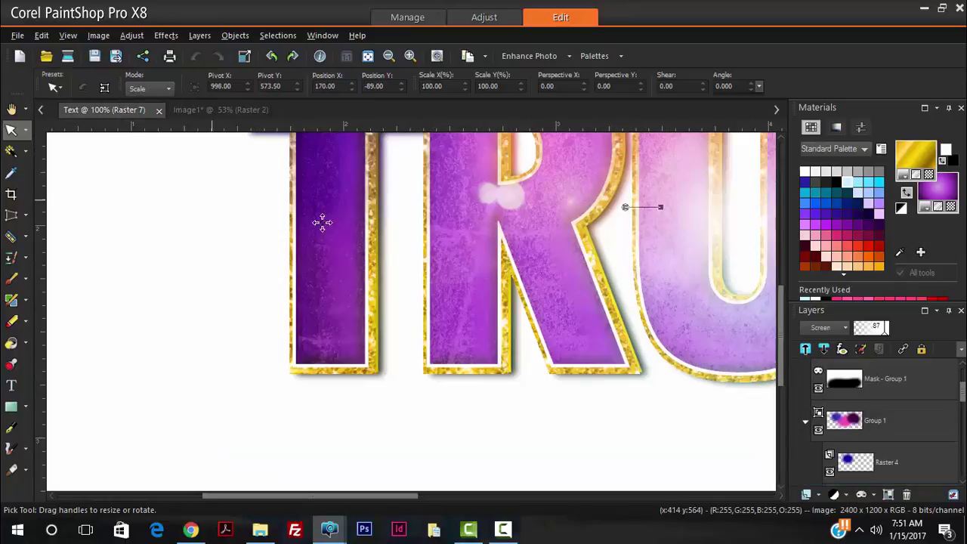
pyautogui.scroll(-1, 392, 243)
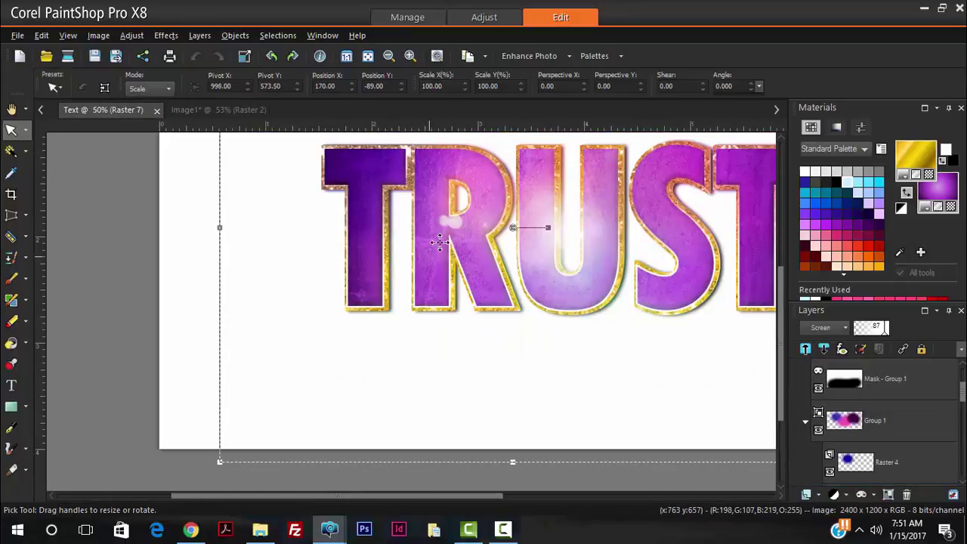
pyautogui.scroll(1, 492, 231)
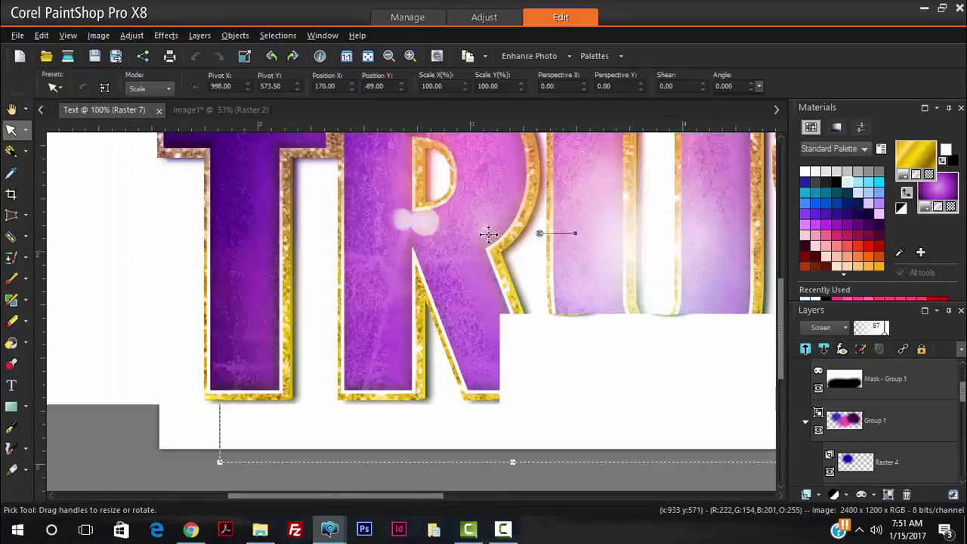
pyautogui.scroll(-2, 485, 237)
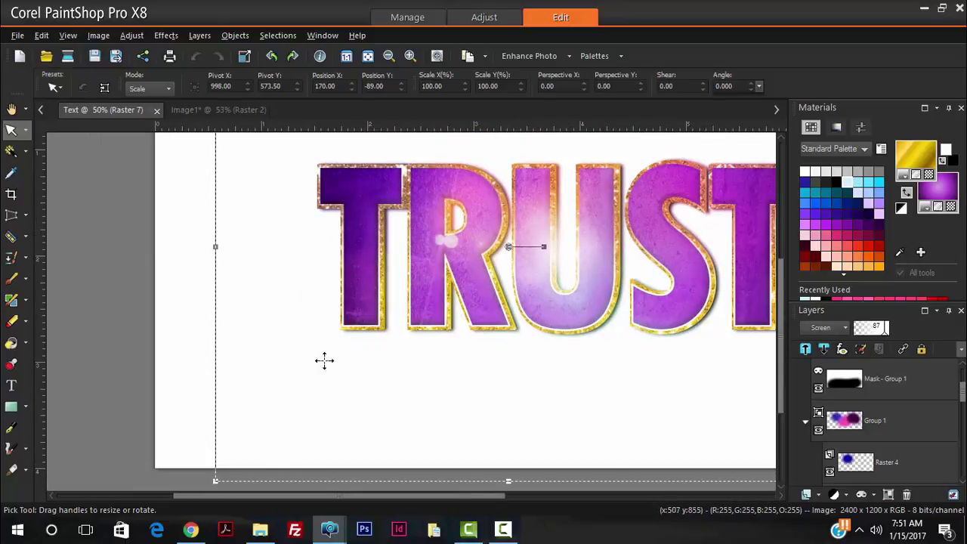
pyautogui.click(220, 110)
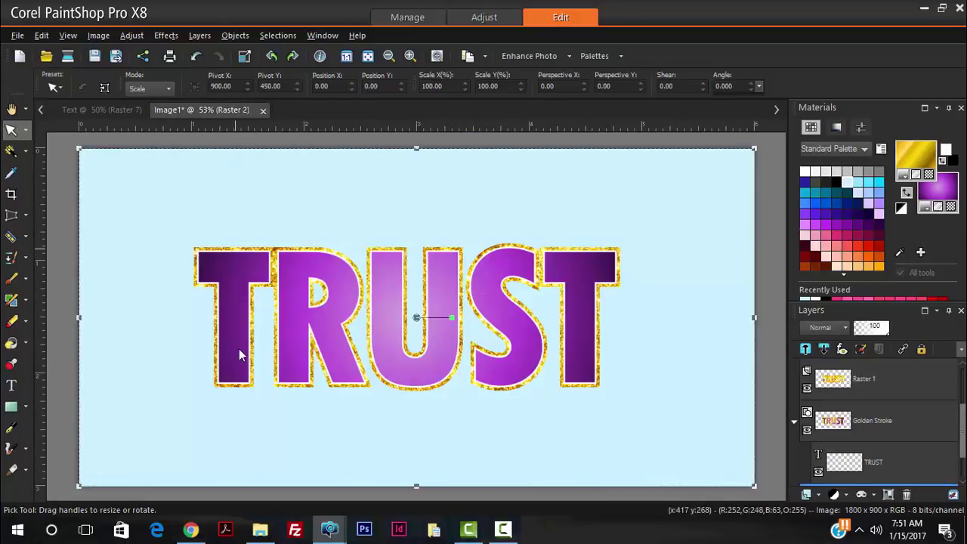
# Switch to Chrome and copy the grunge-wall.jpg texture image
pyautogui.click(190, 530)
pyautogui.click(210, 9)
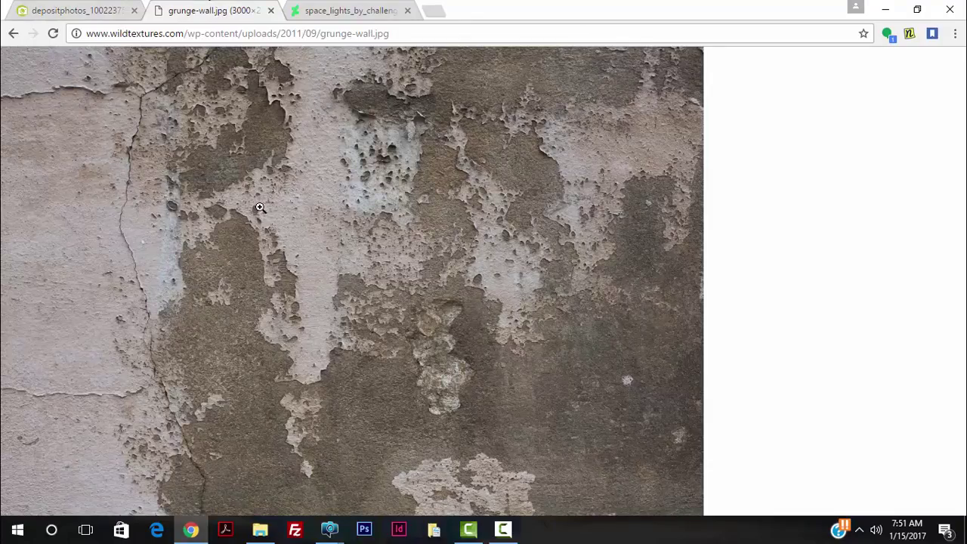
pyautogui.rightClick(253, 229)
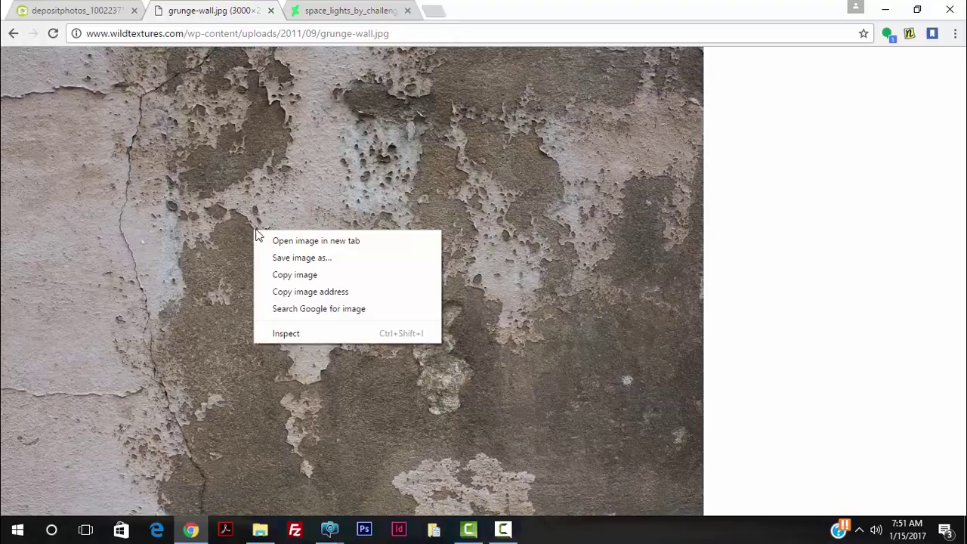
pyautogui.click(297, 274)
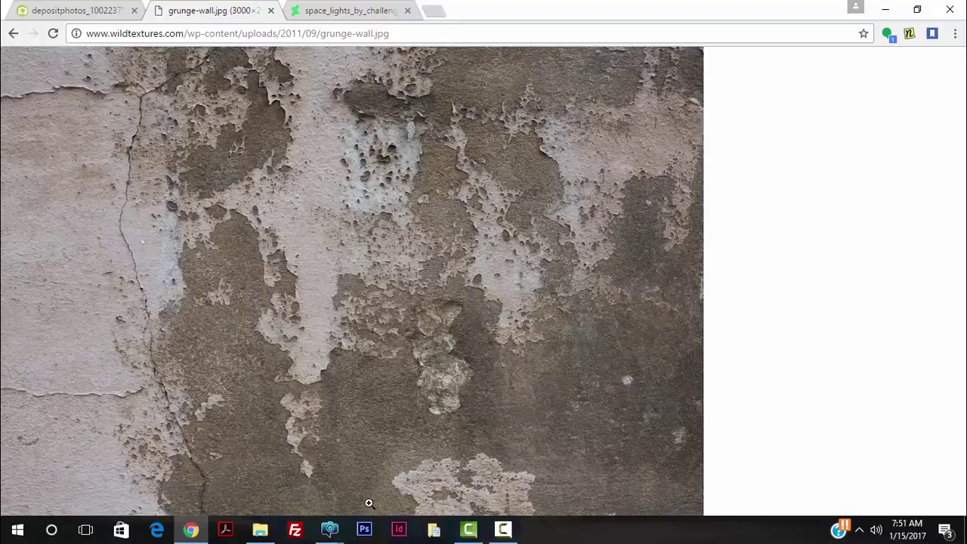
# Return to Image1 in PaintShop Pro and paste the grunge wall texture as a new layer above the main layer
pyautogui.click(332, 535)
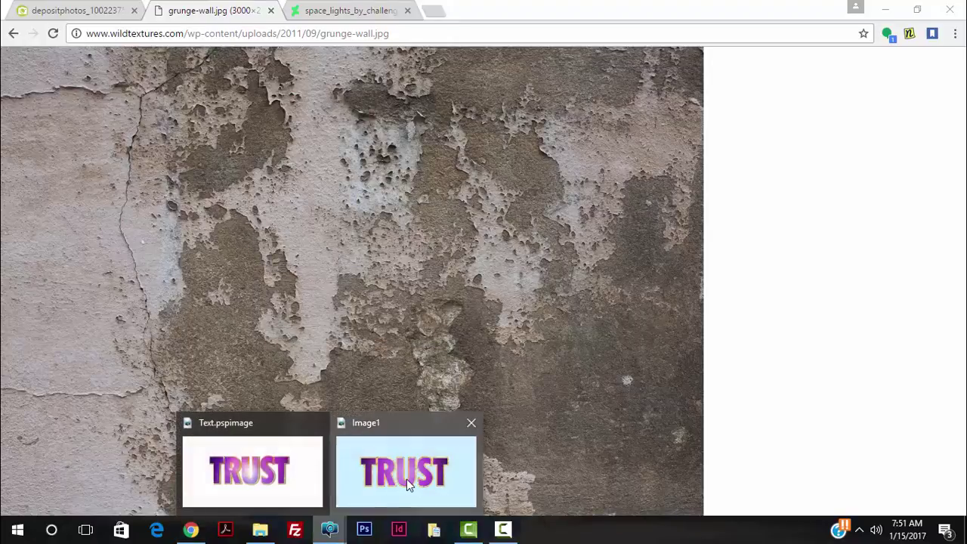
pyautogui.click(406, 479)
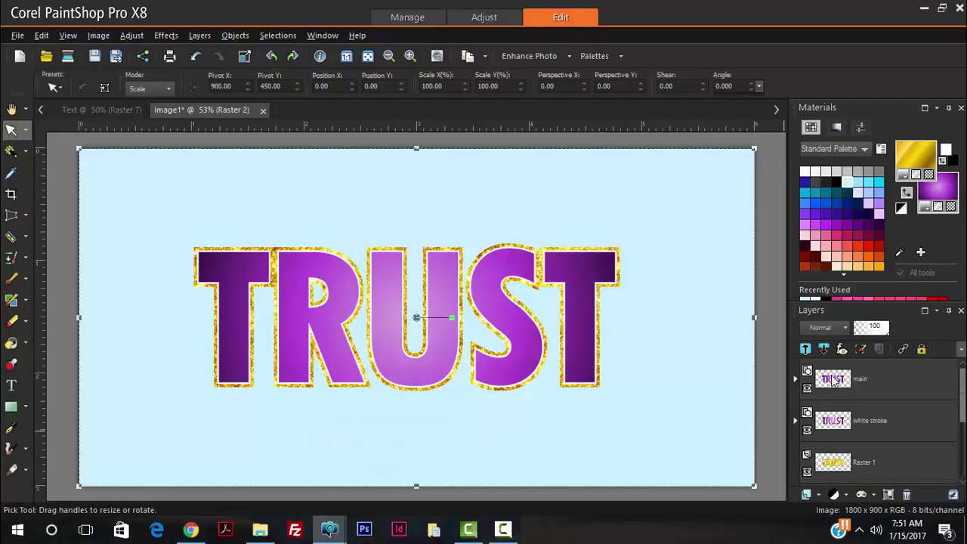
pyautogui.click(860, 380)
pyautogui.moveTo(836, 383); pyautogui.dragTo(216, 238)
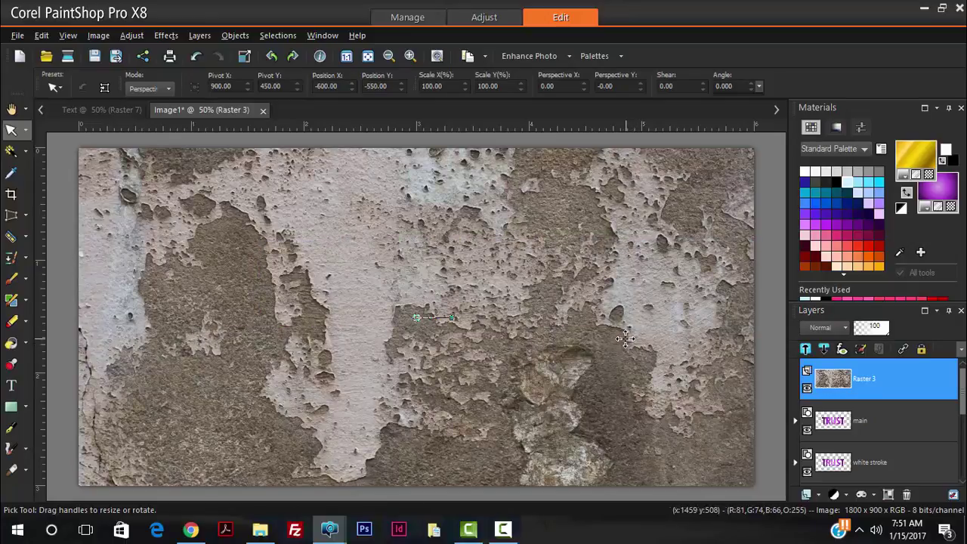
# Set the Pick tool to Scale mode and shrink the grunge wall layer to about 79%, keeping its lower-right corner in place
pyautogui.scroll(-2, 612, 338)
pyautogui.click(44, 35)
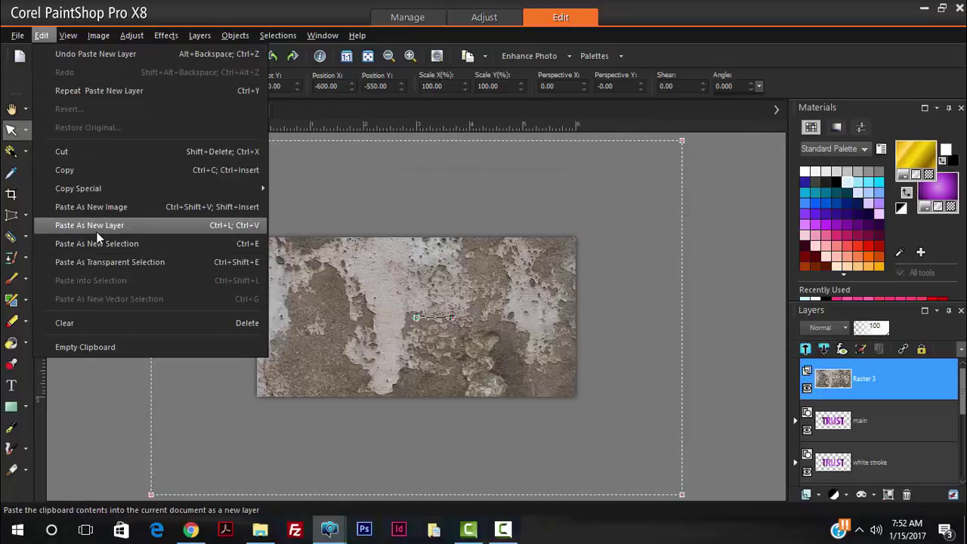
pyautogui.click(42, 35)
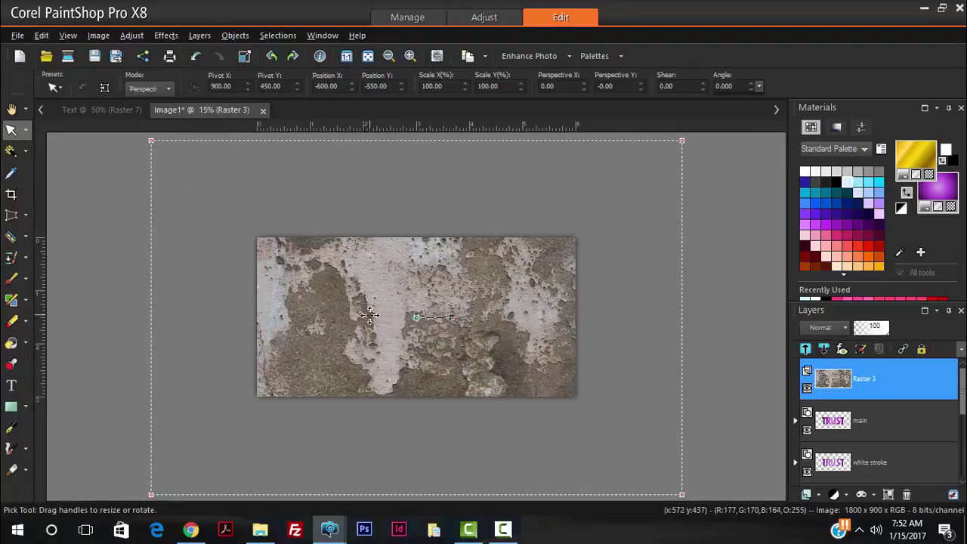
pyautogui.scroll(-1, 130, 247)
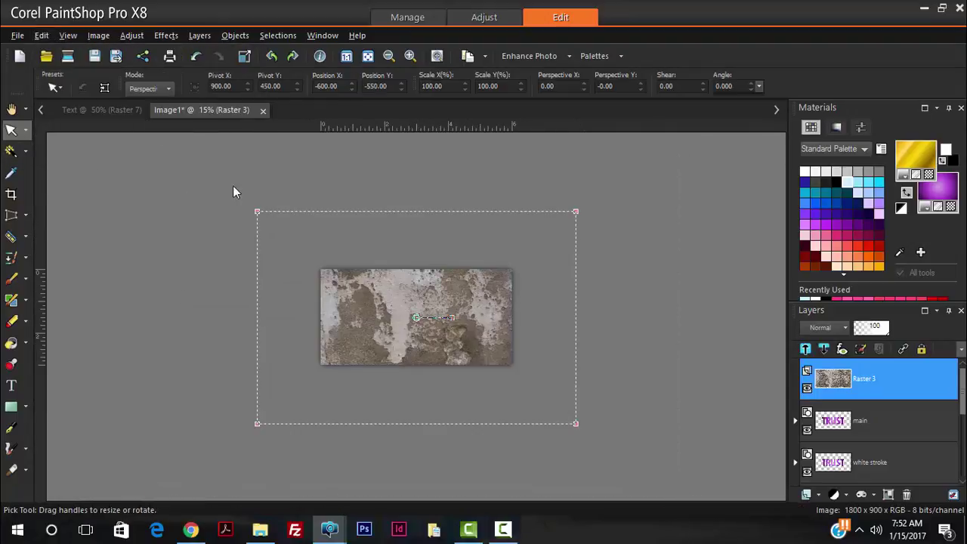
pyautogui.click(151, 90)
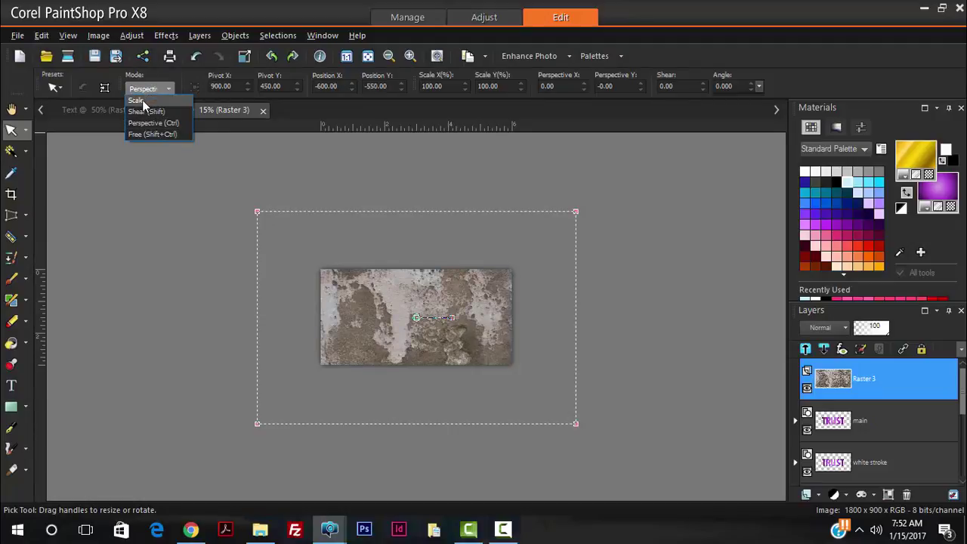
pyautogui.click(143, 100)
pyautogui.click(141, 88)
pyautogui.click(255, 472)
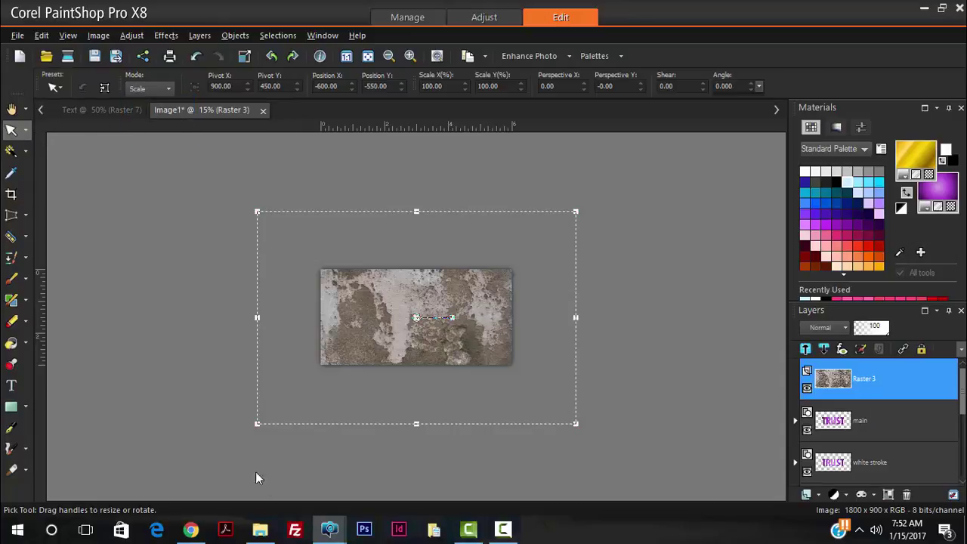
pyautogui.moveTo(259, 212); pyautogui.dragTo(324, 254)
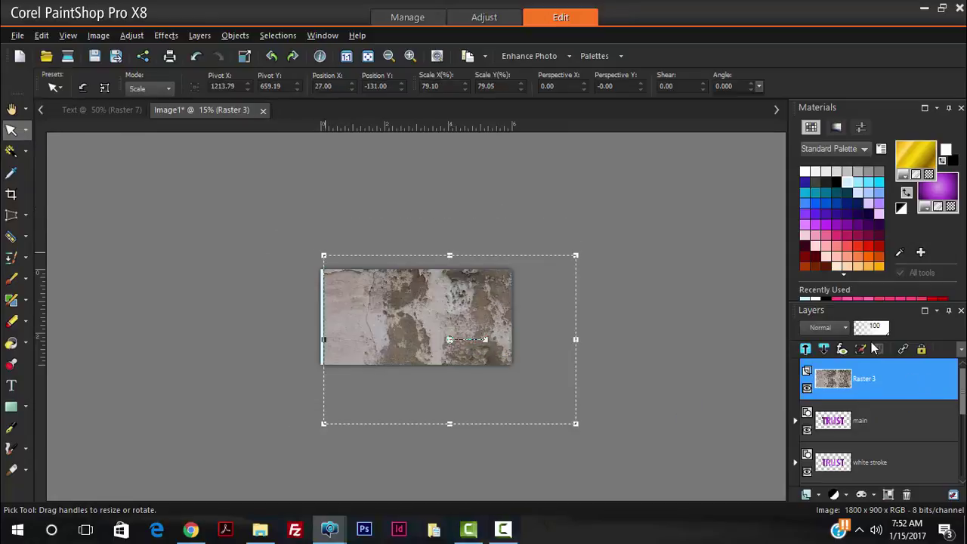
# Lower the grunge wall layer's opacity to 51%, scale it to about 53%, and move it so it covers the TRUST lettering
pyautogui.click(871, 330)
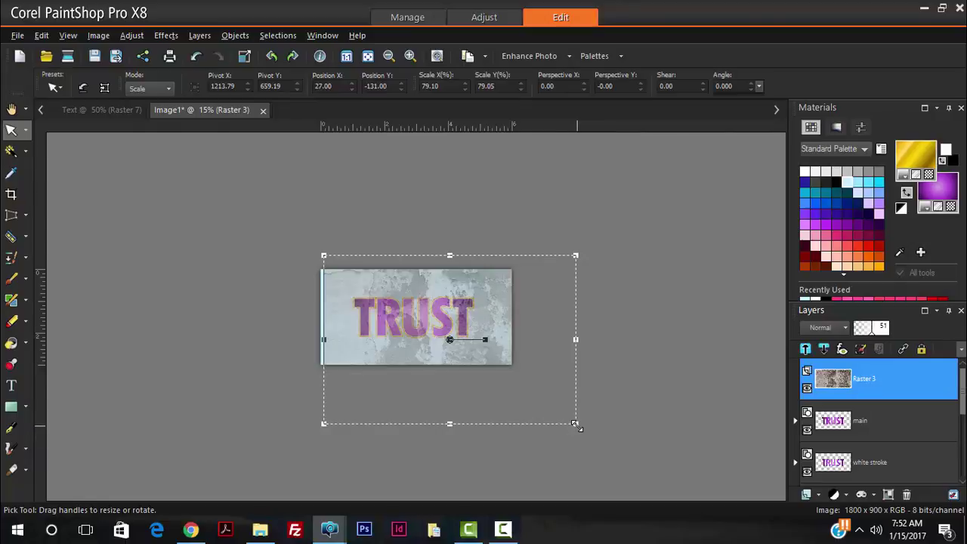
pyautogui.moveTo(575, 425); pyautogui.dragTo(492, 367)
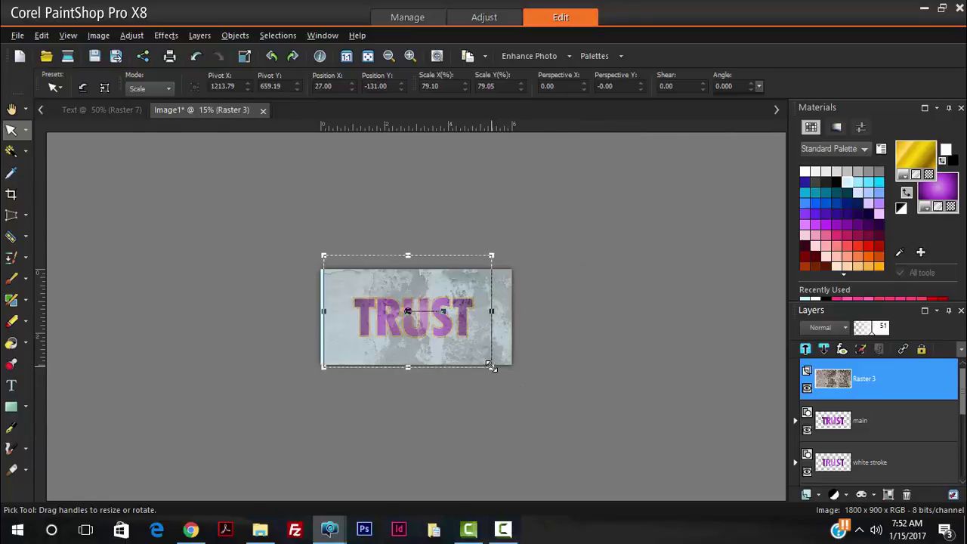
pyautogui.scroll(1, 494, 358)
pyautogui.scroll(1, 494, 363)
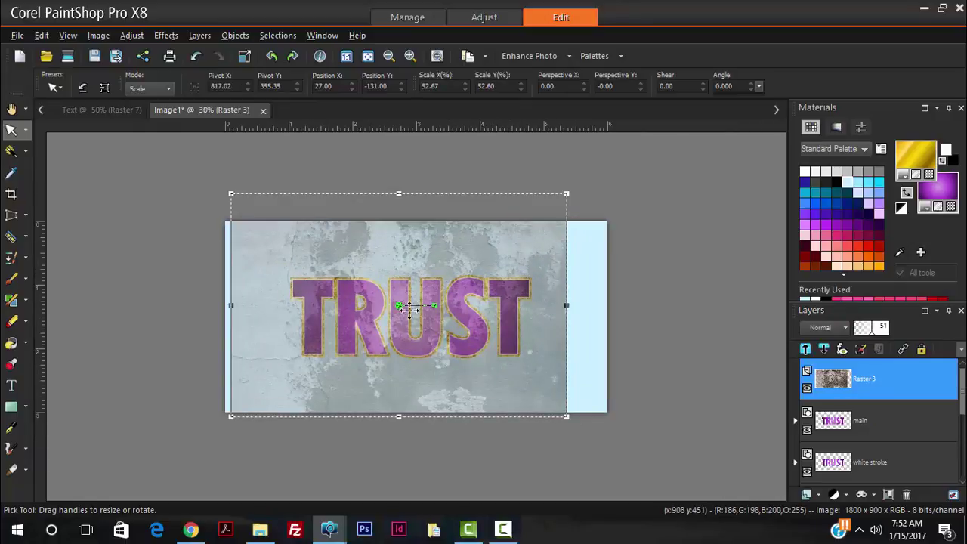
pyautogui.moveTo(407, 306); pyautogui.dragTo(421, 336)
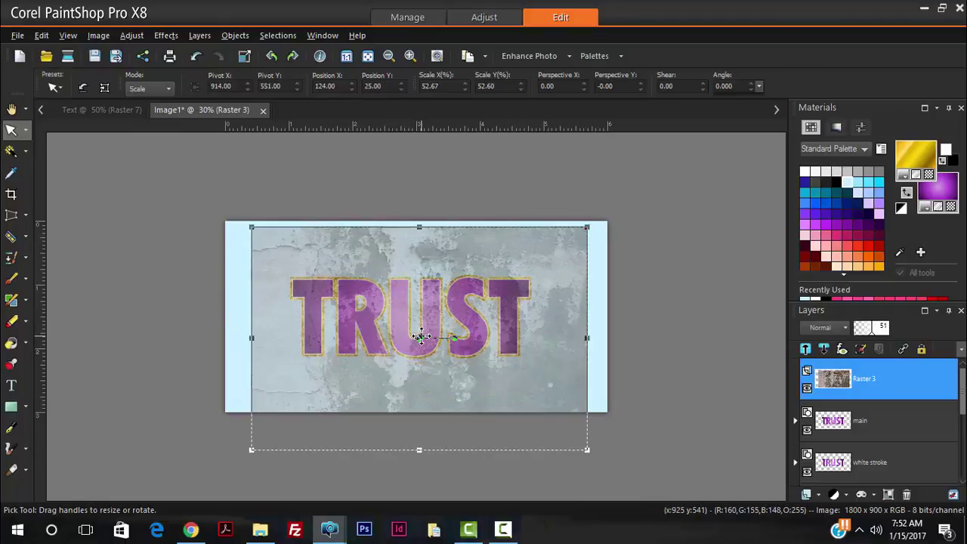
pyautogui.scroll(2, 418, 339)
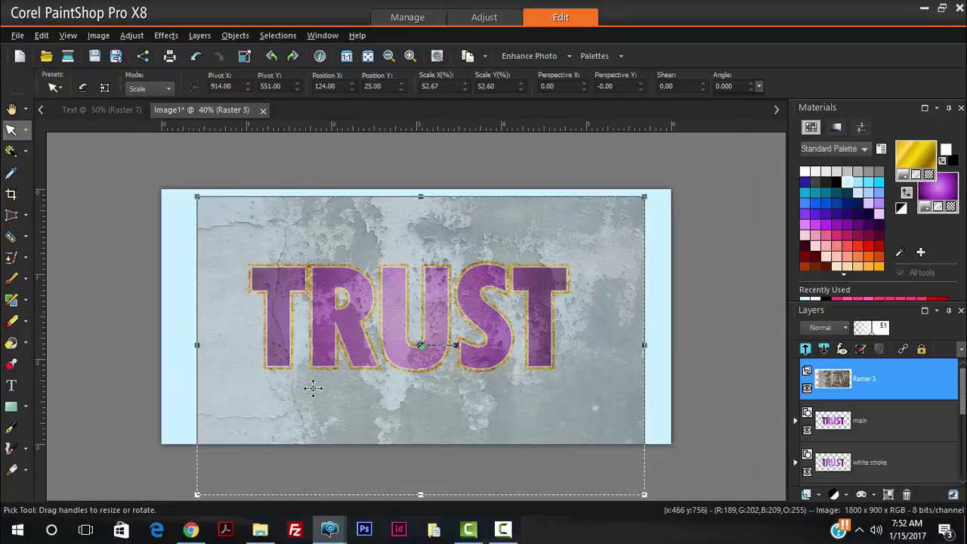
pyautogui.scroll(-2, 398, 392)
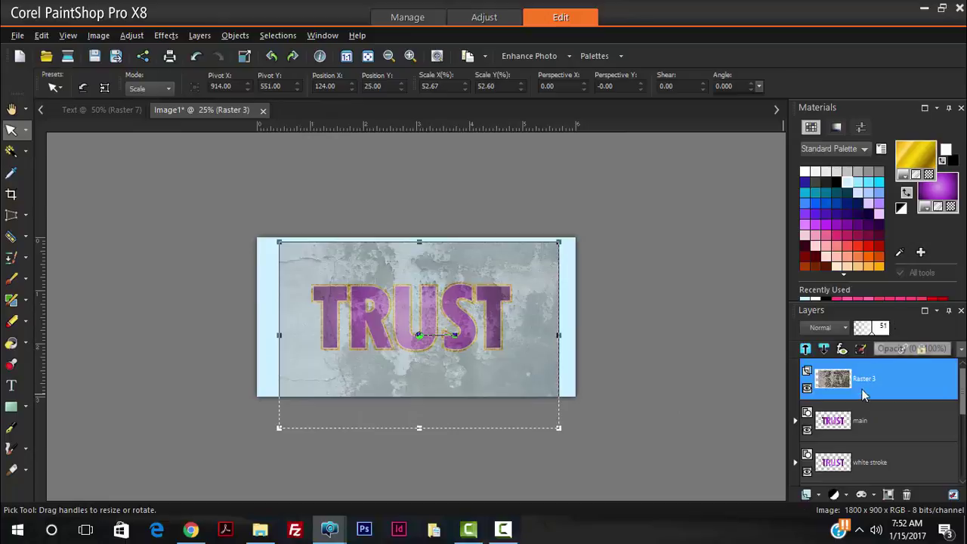
# Select the area outside the letters on the main layer with the Magic Wand, delete it from the grunge layer, and deselect
pyautogui.click(836, 422)
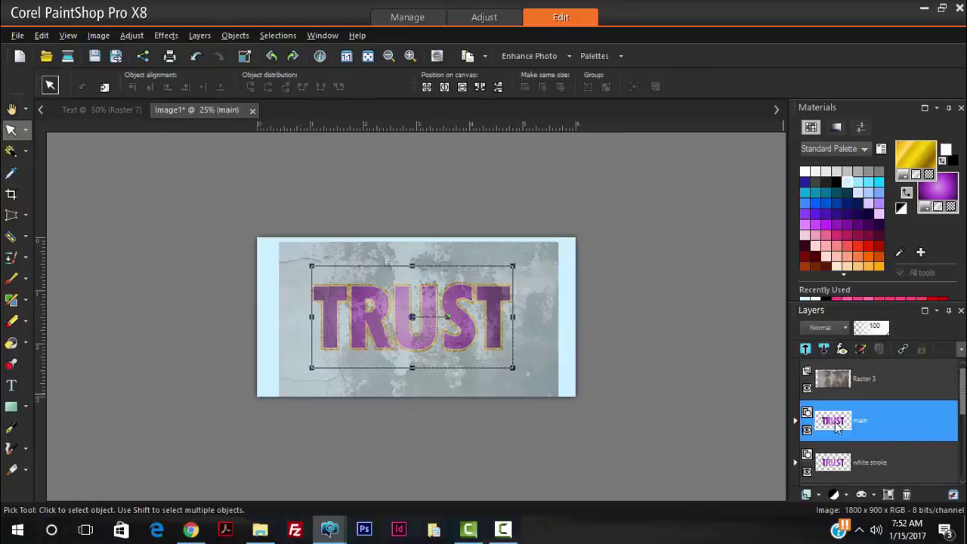
pyautogui.click(12, 154)
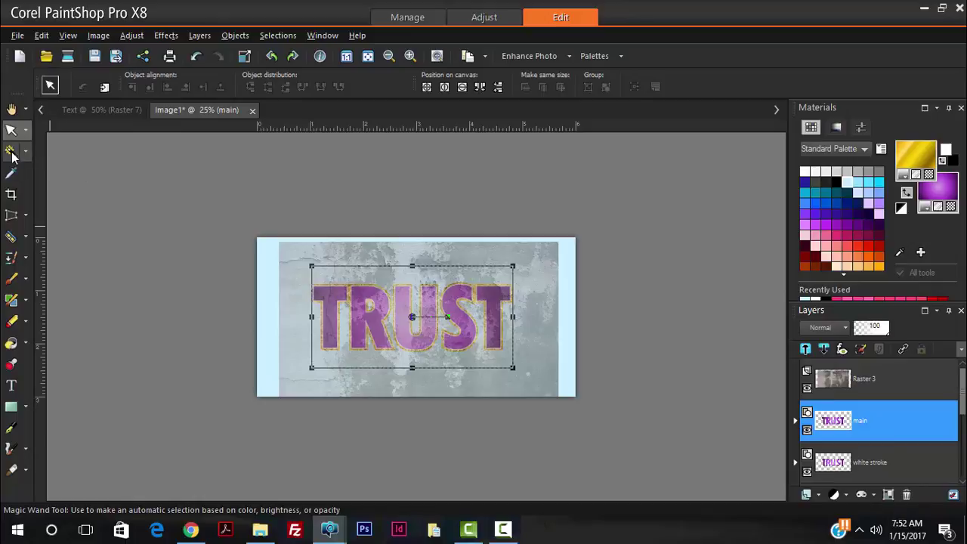
pyautogui.click(544, 277)
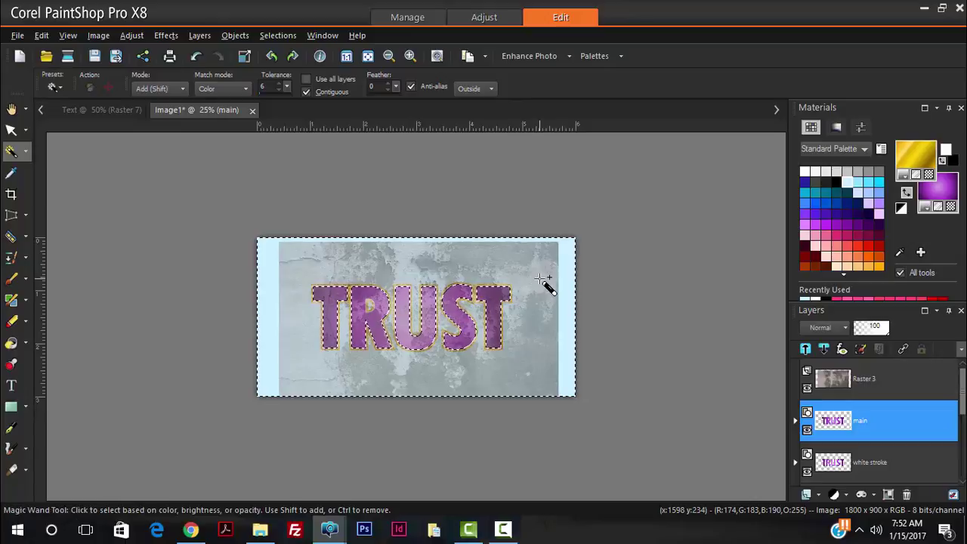
pyautogui.click(840, 379)
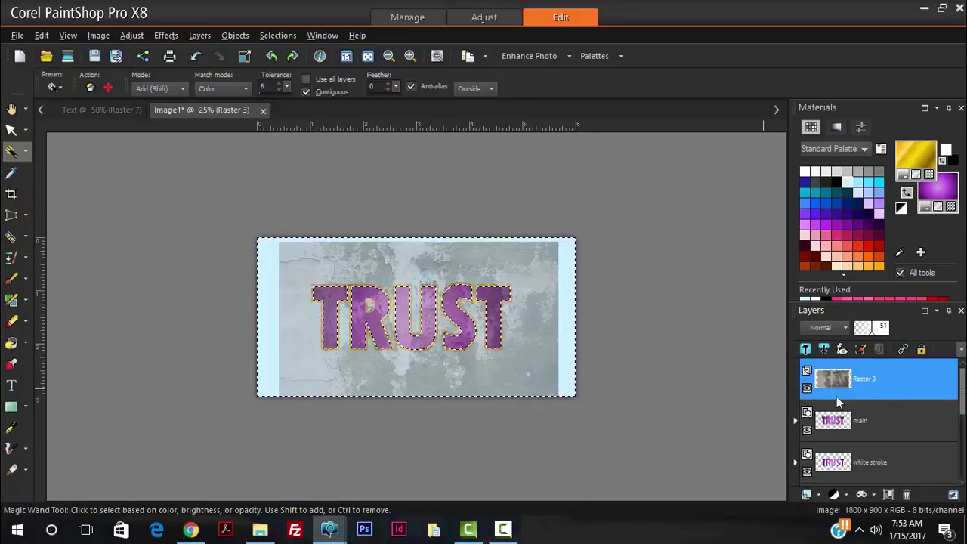
pyautogui.press('Delete')
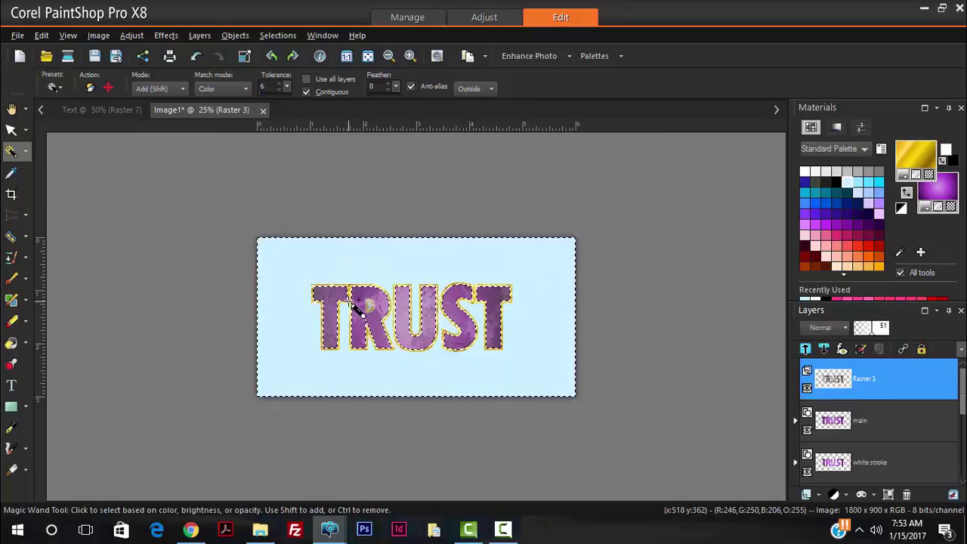
pyautogui.hotkey('ctrl', 'shift', 'i')
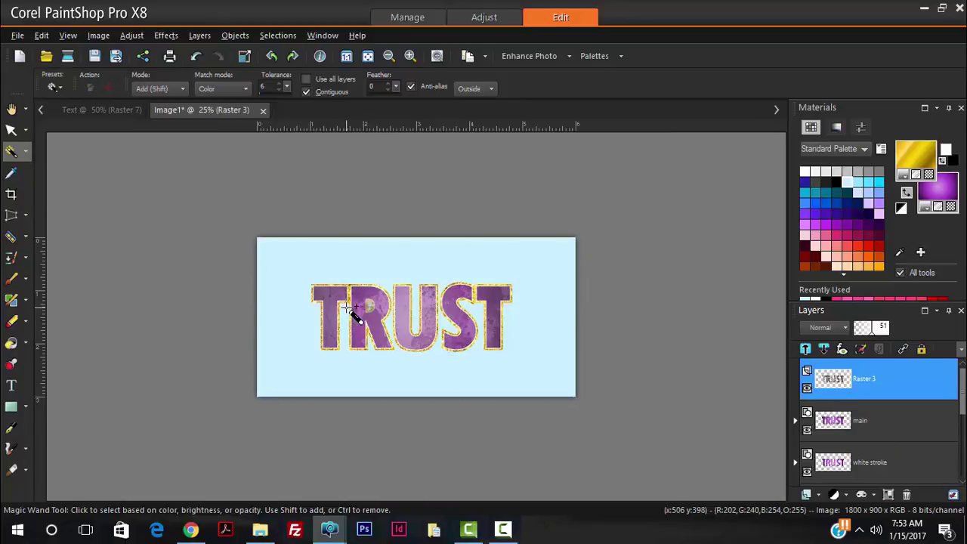
# Examine the texture over the R's counter up close, viewing the grunge layer at 100% opacity and again at 51%
pyautogui.scroll(2, 349, 320)
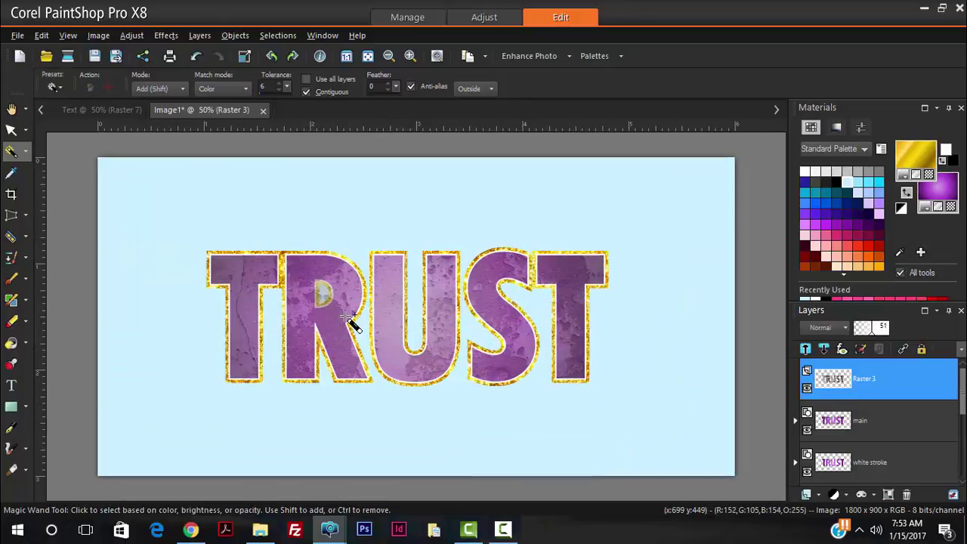
pyautogui.click(838, 415)
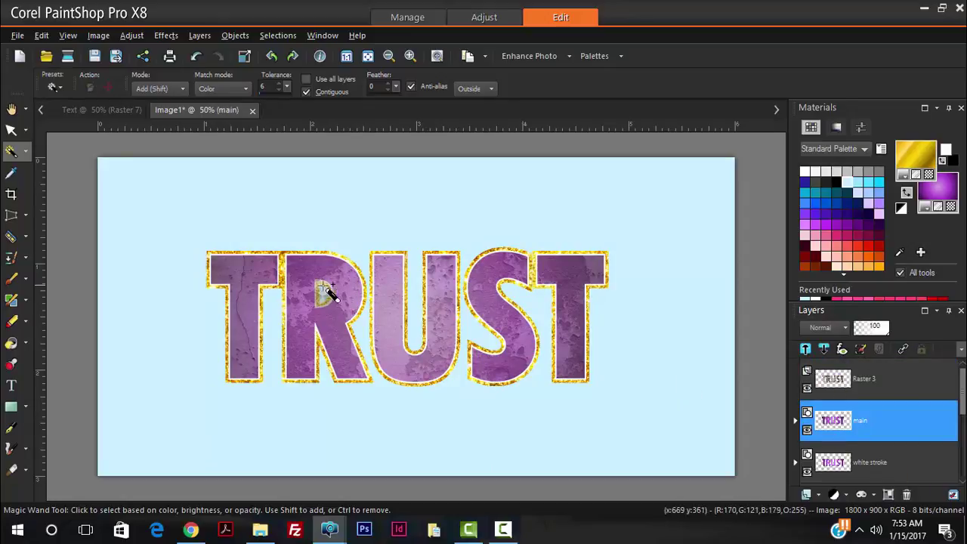
pyautogui.scroll(2, 317, 302)
pyautogui.scroll(1, 320, 280)
pyautogui.scroll(3, 324, 287)
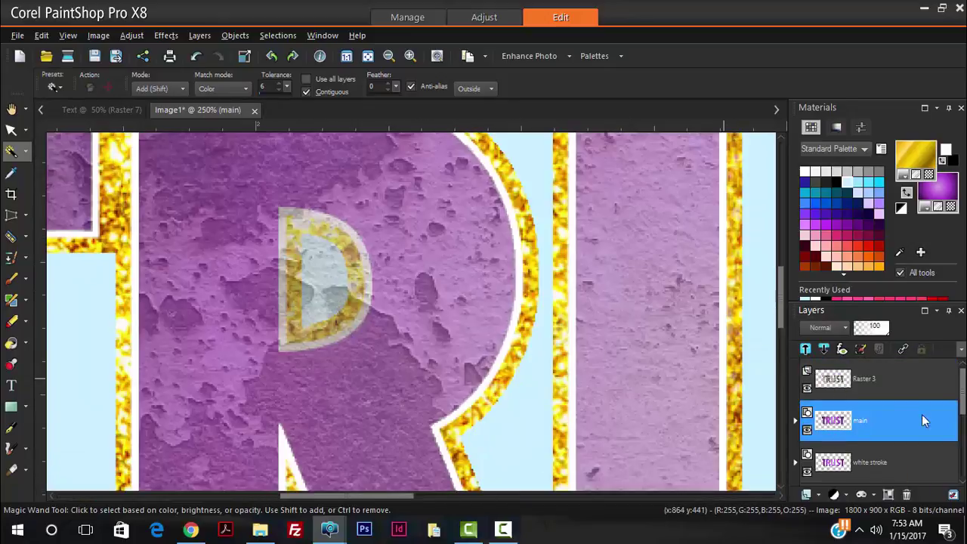
pyautogui.click(852, 370)
pyautogui.moveTo(923, 328); pyautogui.dragTo(944, 327)
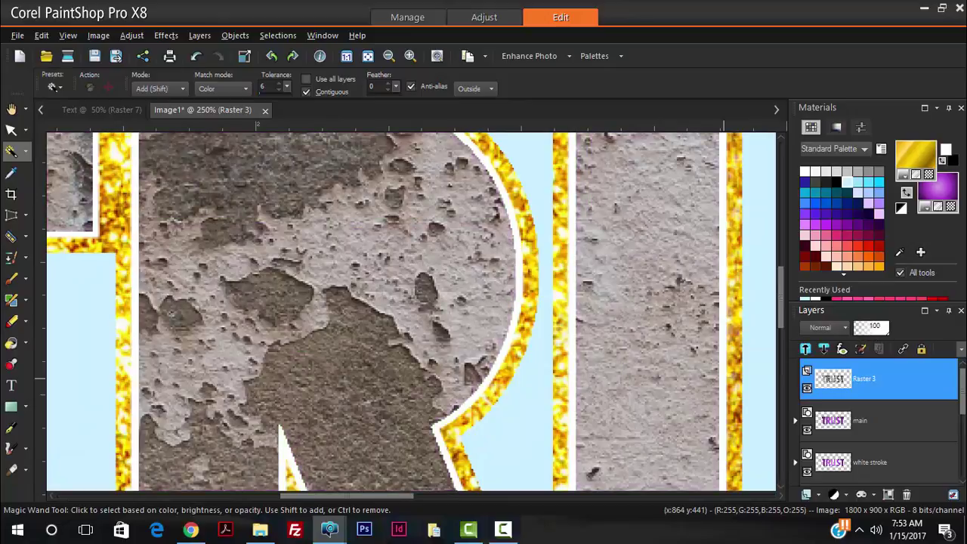
pyautogui.scroll(-3, 318, 272)
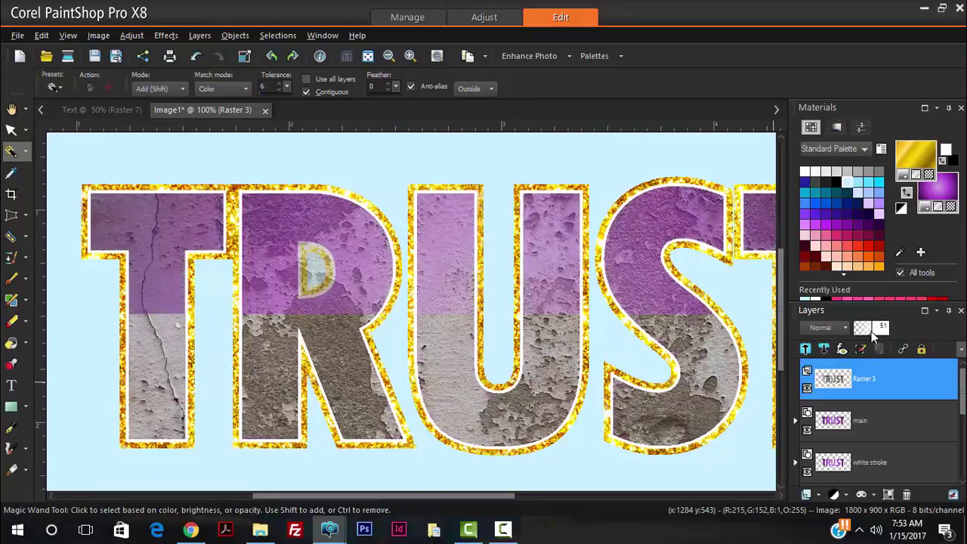
# Select the R's counter on the main layer with the Magic Wand, delete that area from the grunge layer, and deselect
pyautogui.click(838, 424)
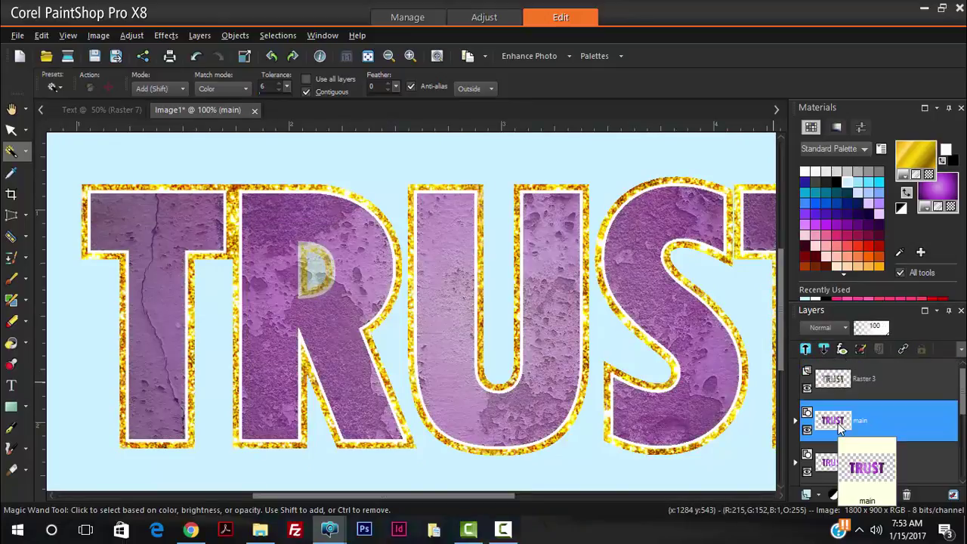
pyautogui.click(316, 271)
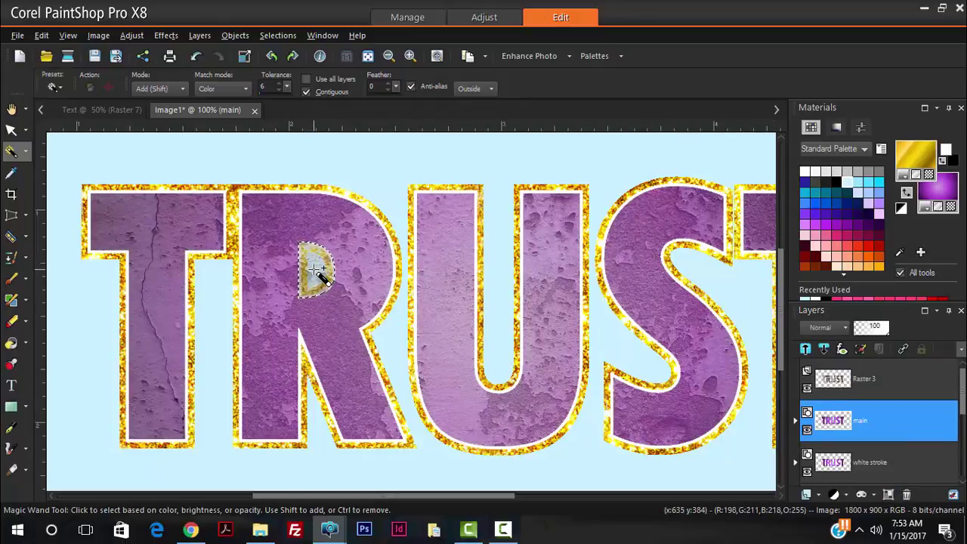
pyautogui.click(830, 378)
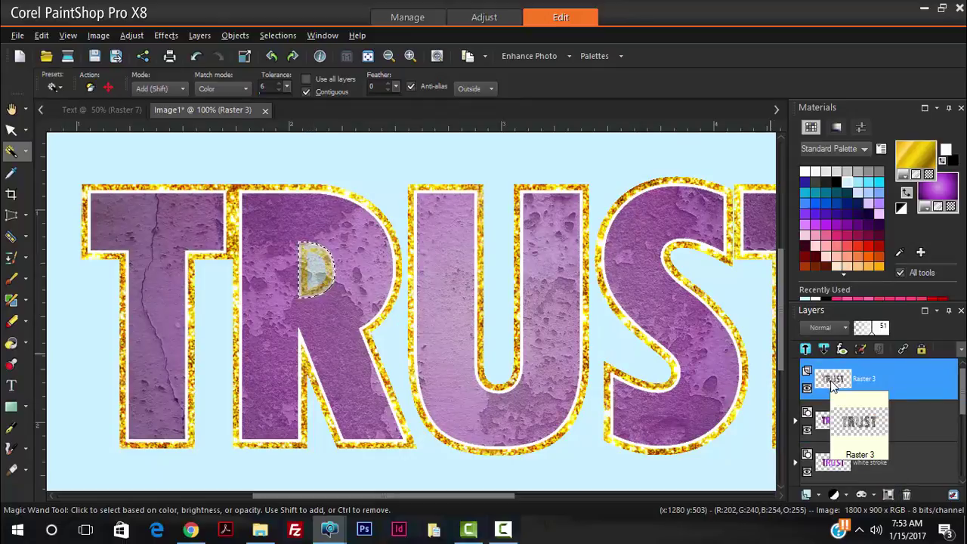
pyautogui.press('Delete')
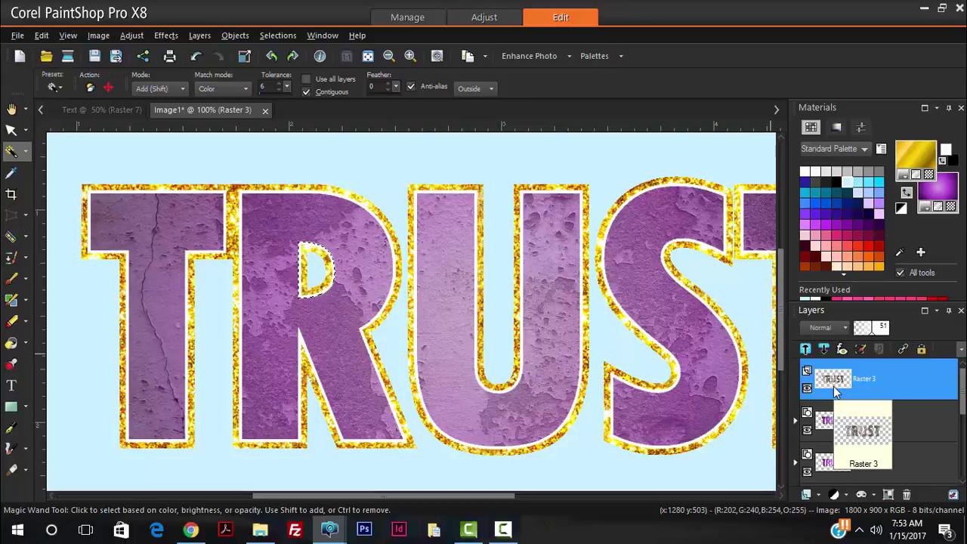
pyautogui.hotkey('ctrl', 'd')
pyautogui.hotkey('ctrl', 'w')
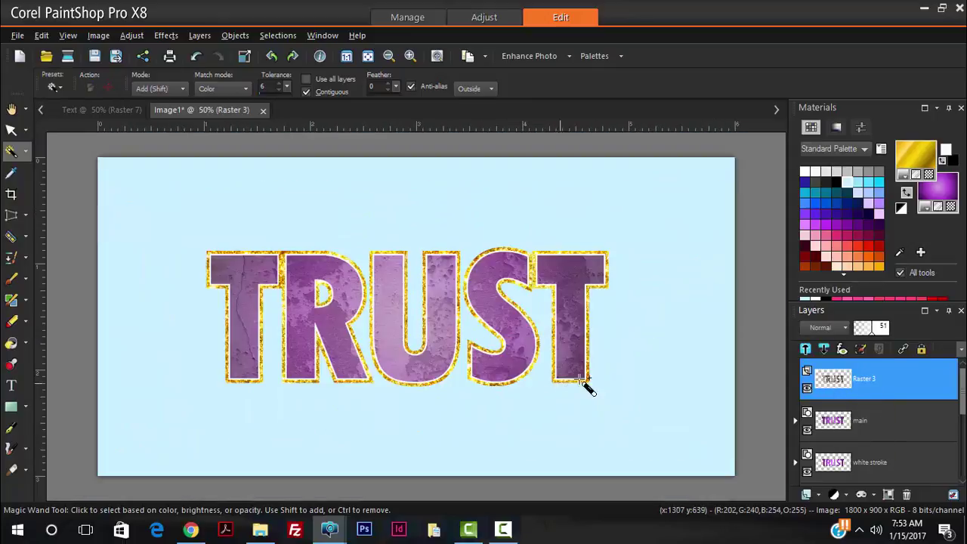
# Raise the grunge layer's opacity to 100% and try the Color (Legacy) and Screen blend modes on it
pyautogui.moveTo(871, 332); pyautogui.dragTo(896, 333)
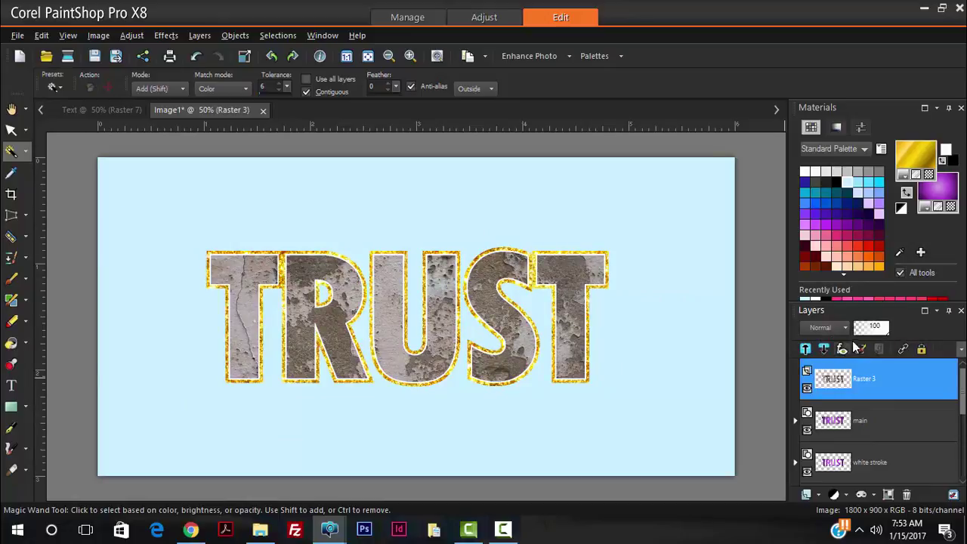
pyautogui.click(803, 326)
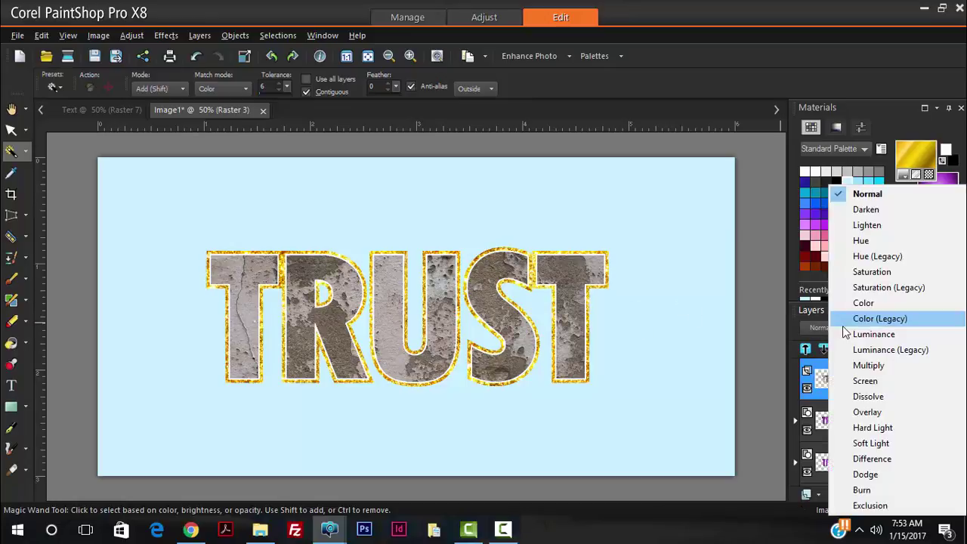
pyautogui.click(843, 318)
pyautogui.click(841, 331)
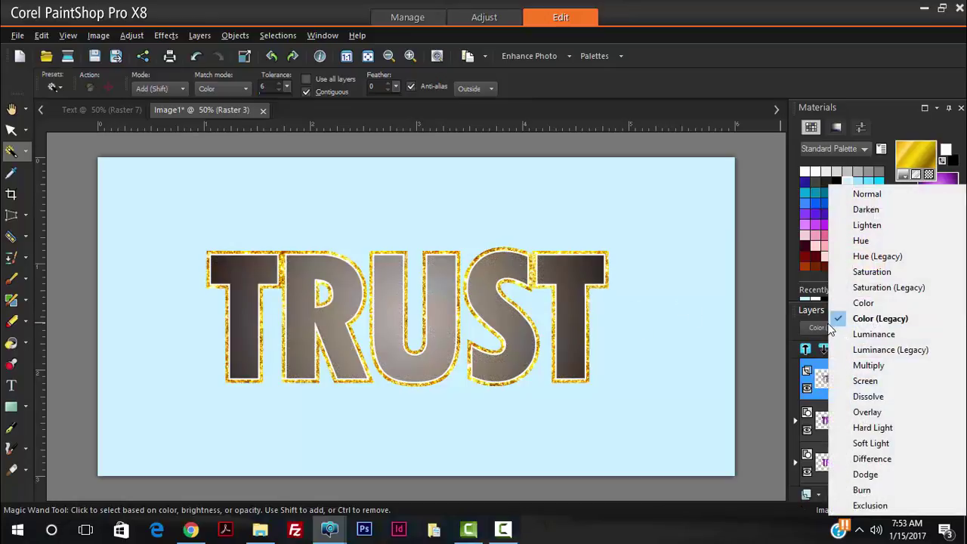
pyautogui.click(856, 381)
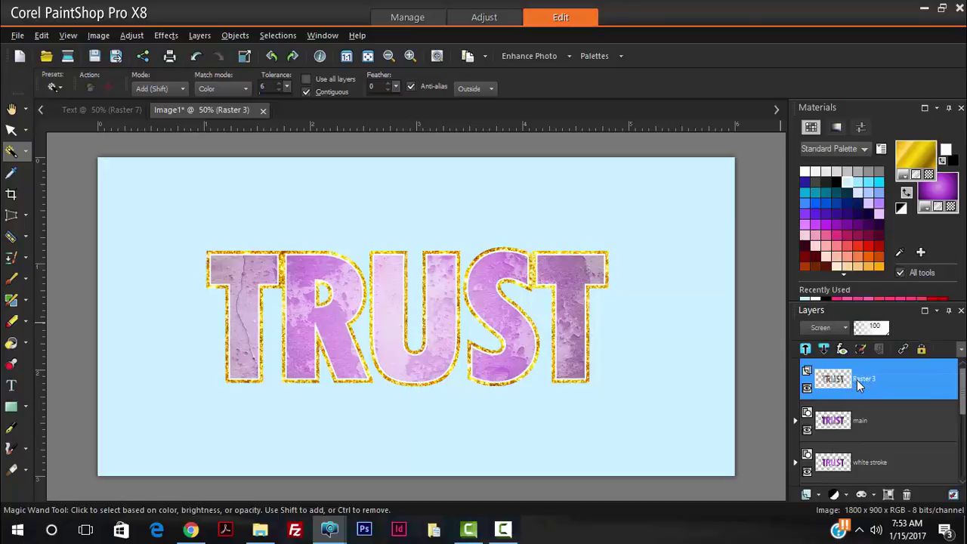
# Set the grunge layer's blend mode to Multiply and its opacity to 85%
pyautogui.click(828, 328)
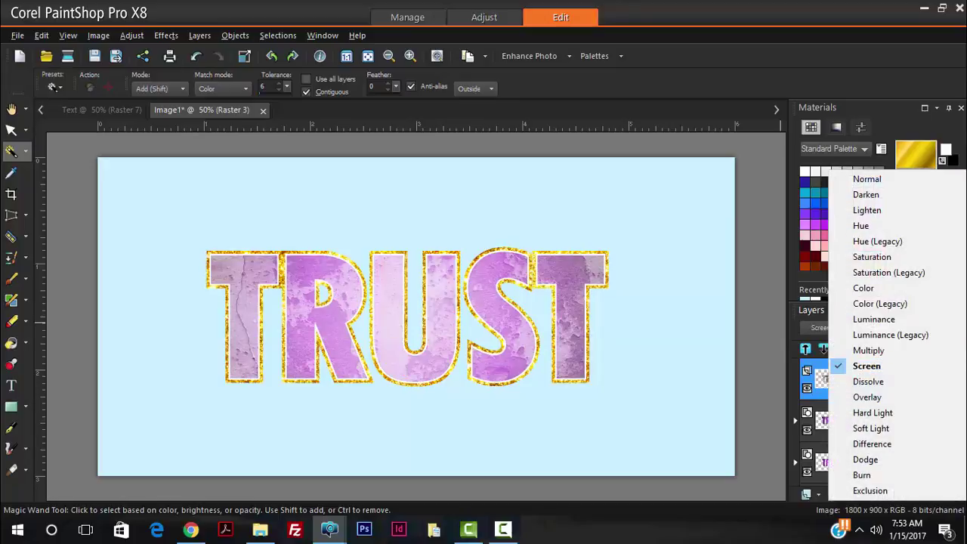
pyautogui.click(889, 350)
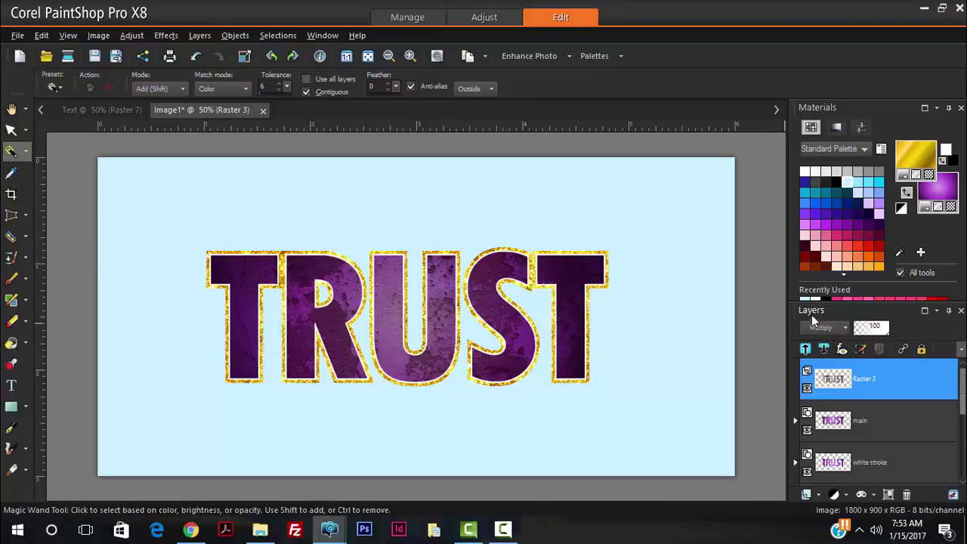
pyautogui.click(878, 330)
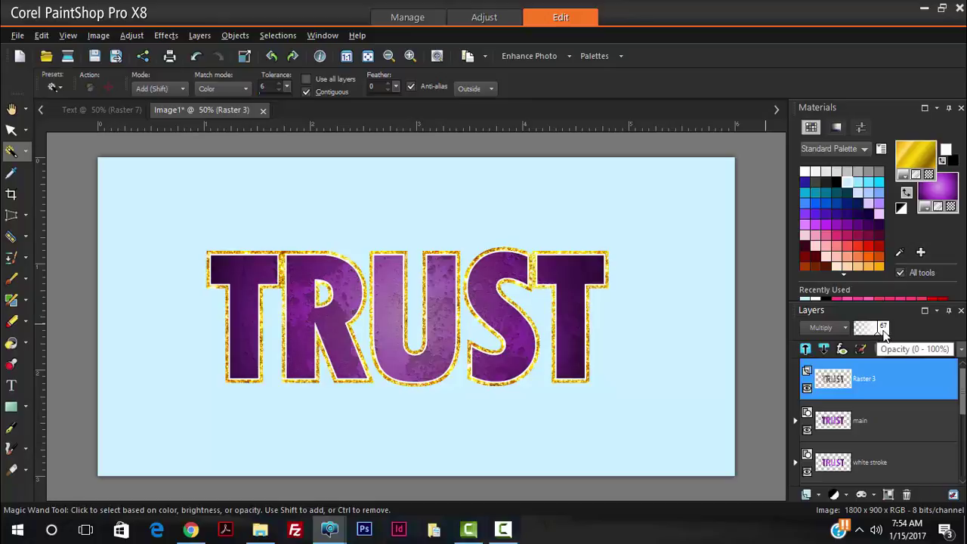
pyautogui.click(883, 332)
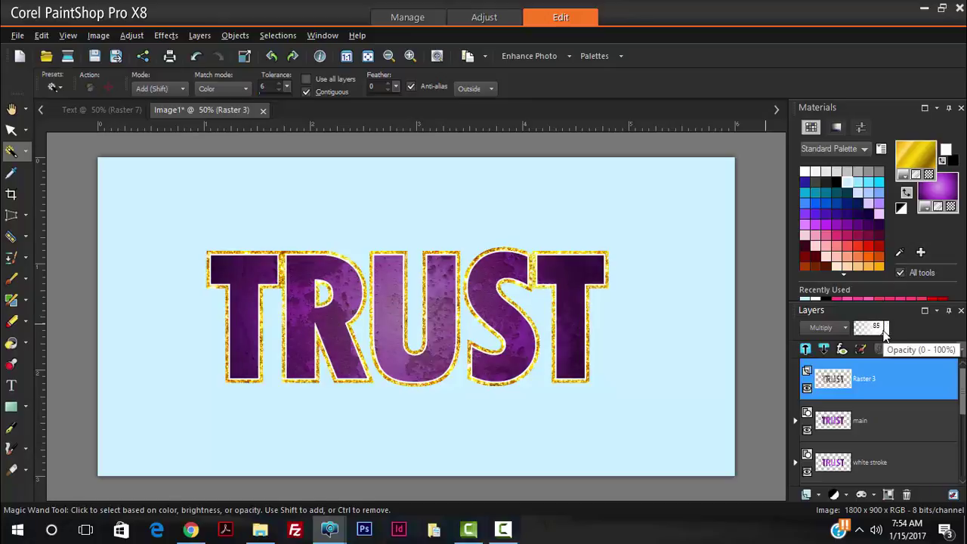
# With the Pan tool active, compare the textured lettering up close with the finished lettering in the Text image, and return to Image1
pyautogui.click(10, 130)
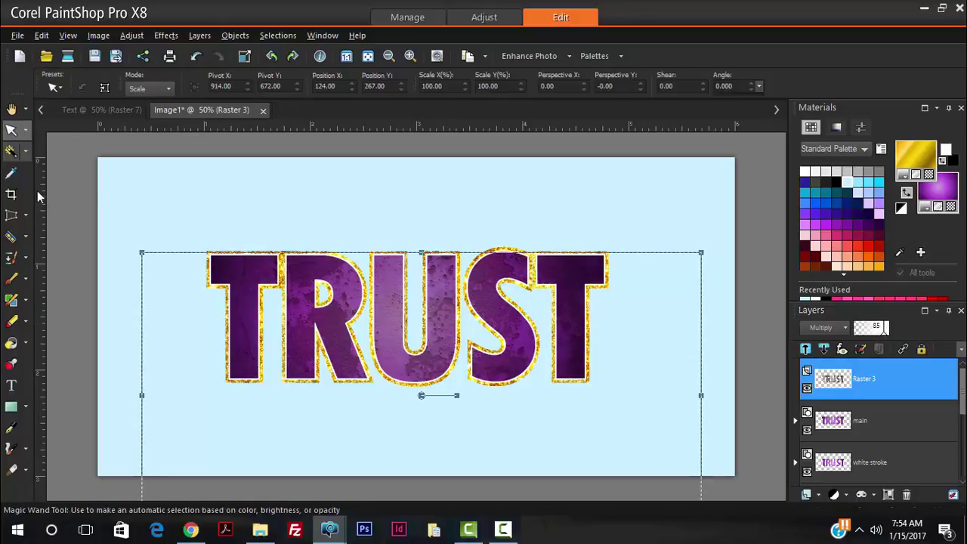
pyautogui.click(11, 109)
pyautogui.scroll(2, 482, 344)
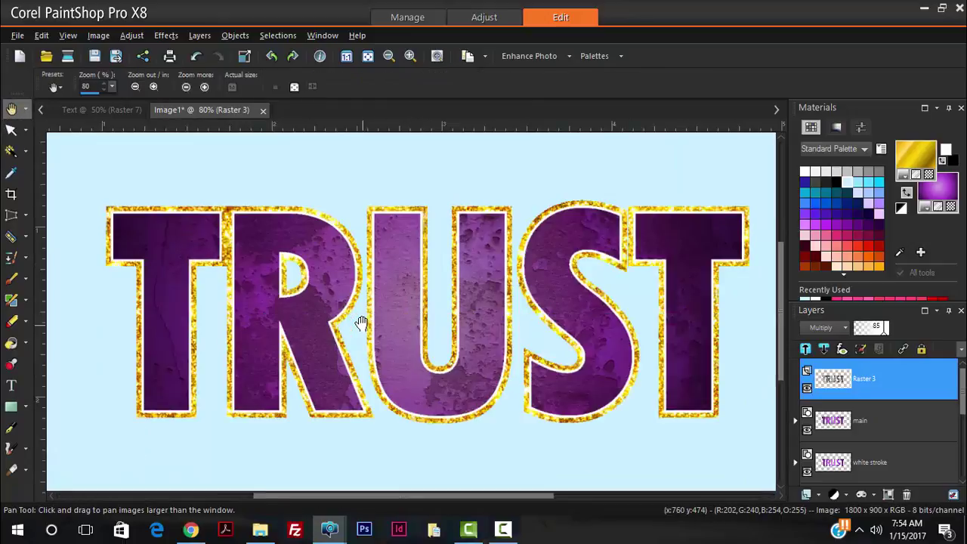
pyautogui.click(97, 111)
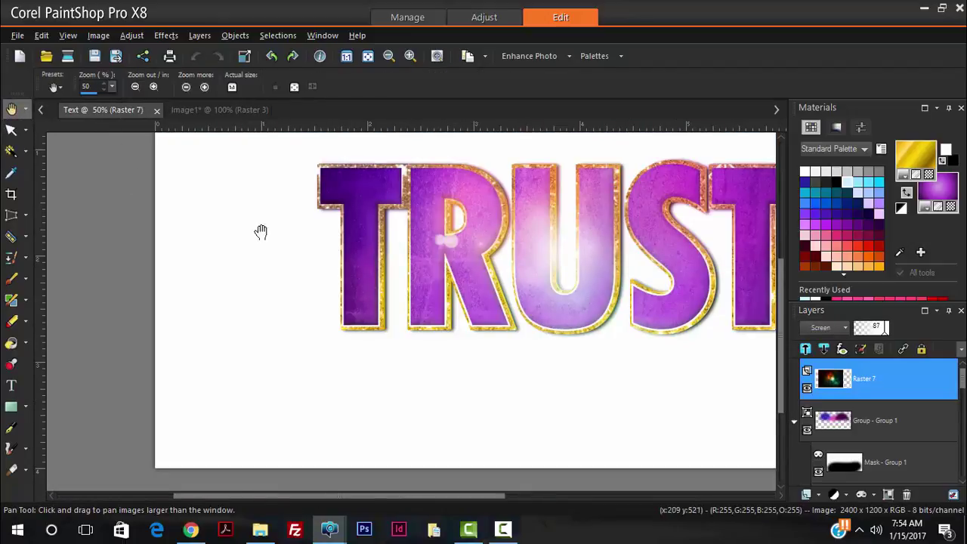
pyautogui.scroll(3, 377, 264)
pyautogui.scroll(-2, 401, 229)
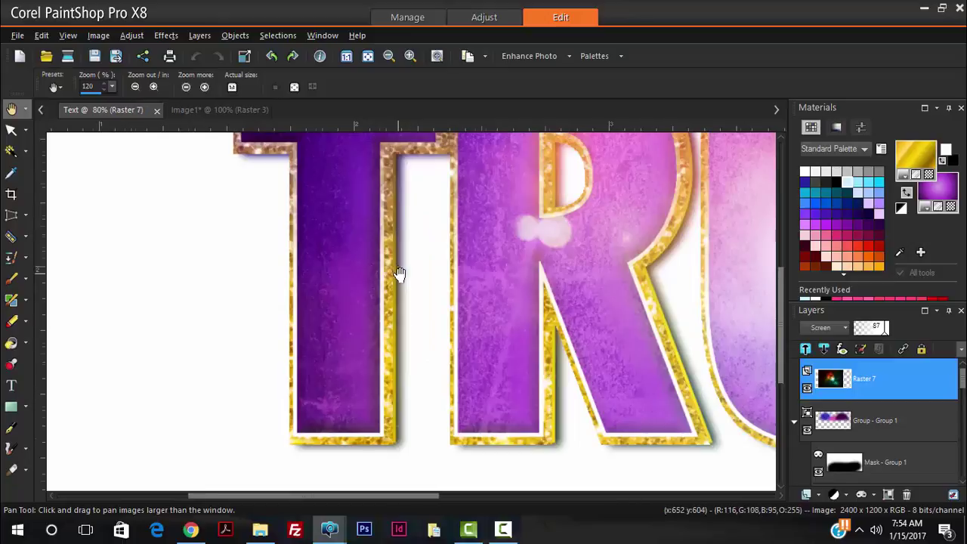
pyautogui.click(211, 113)
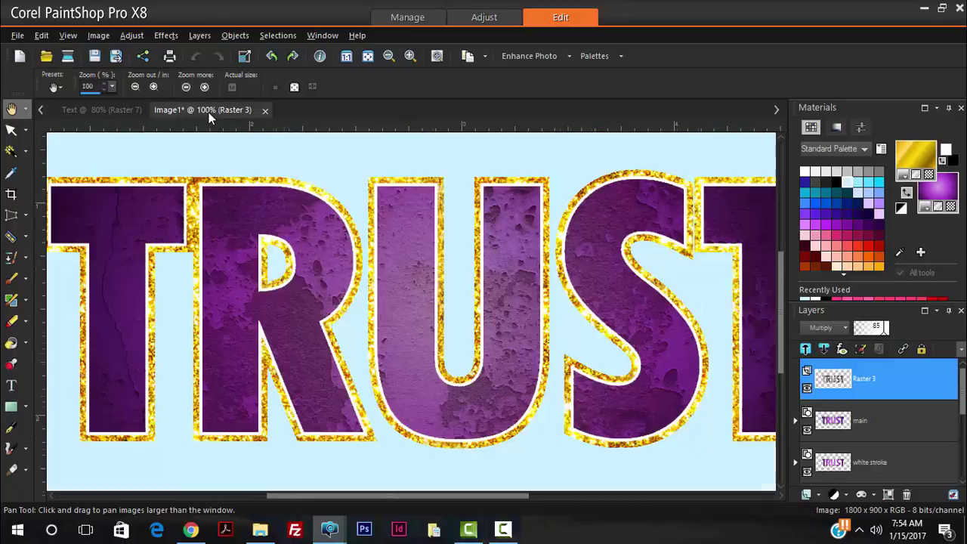
# Collapse the Golden Stroke layer group and enable the Drop Shadow layer style on it
pyautogui.scroll(-3, 399, 287)
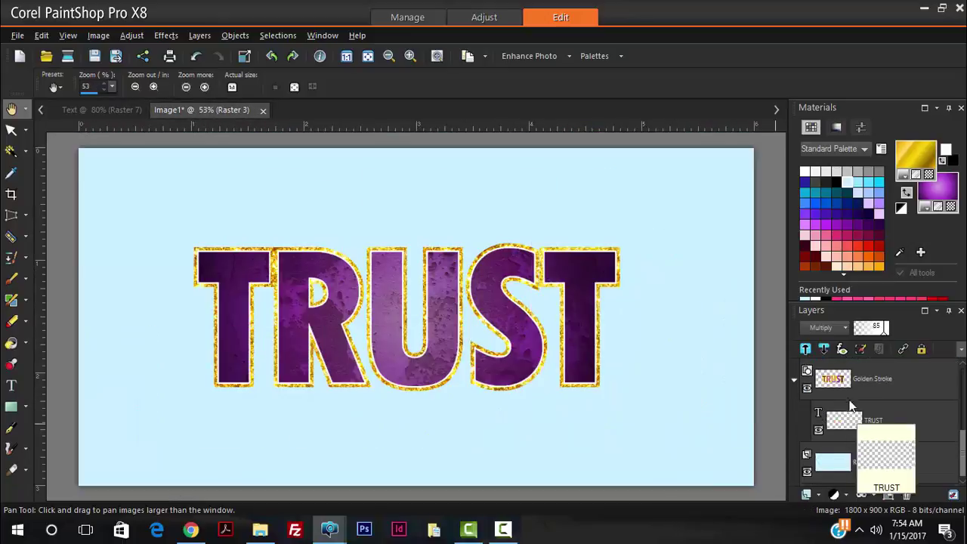
pyautogui.click(792, 380)
pyautogui.click(831, 425)
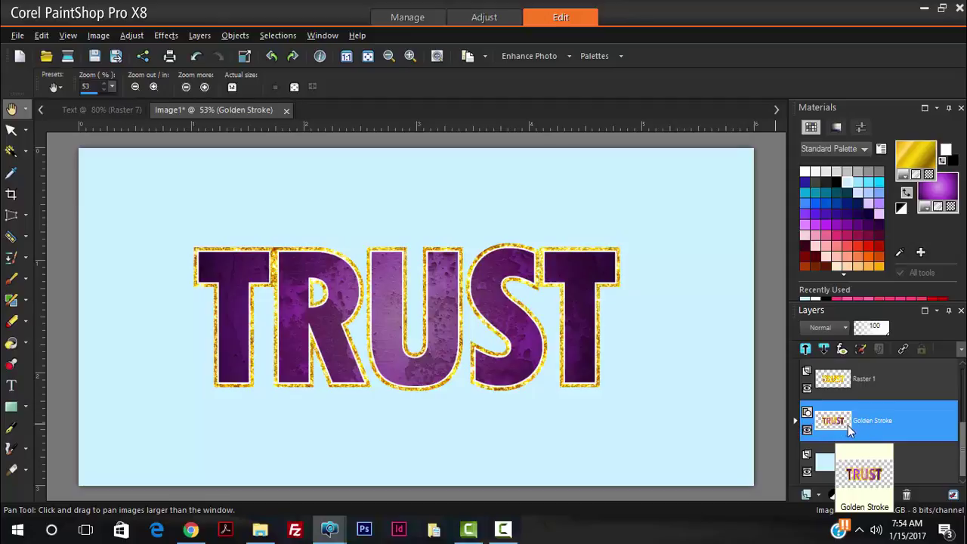
pyautogui.rightClick(847, 427)
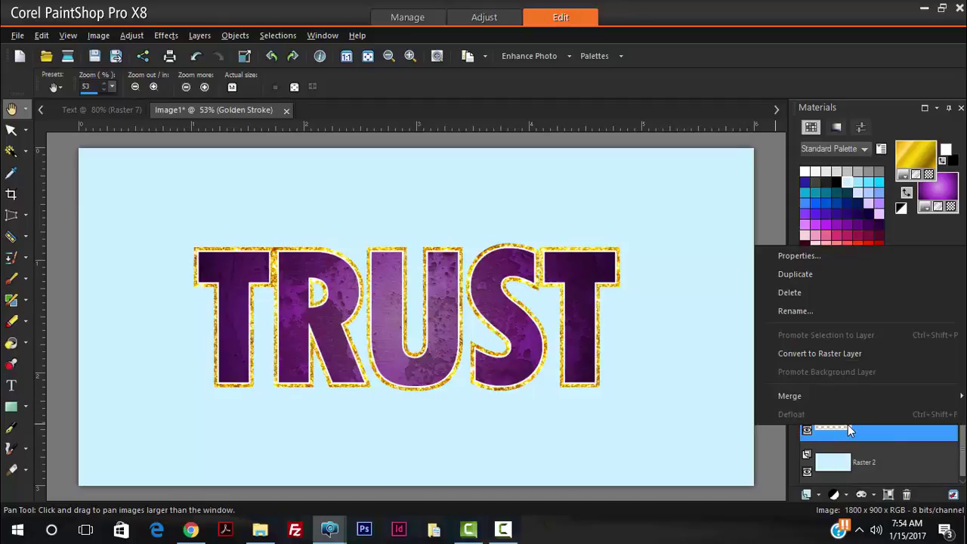
pyautogui.moveTo(802, 394)
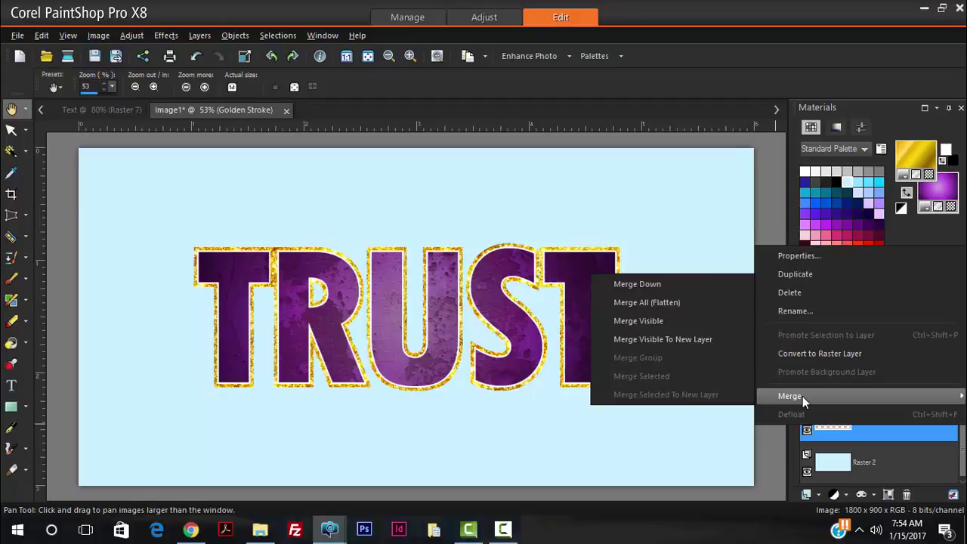
pyautogui.click(815, 258)
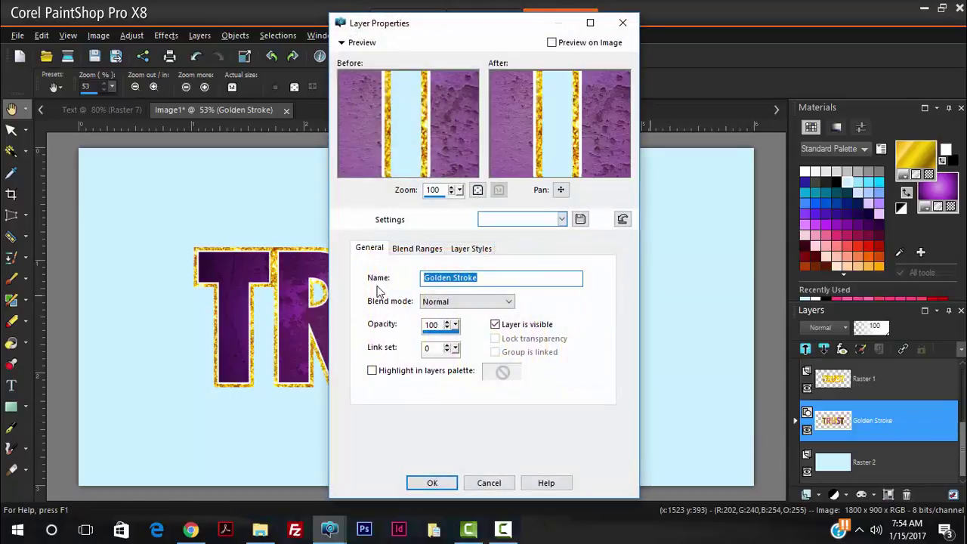
pyautogui.click(470, 249)
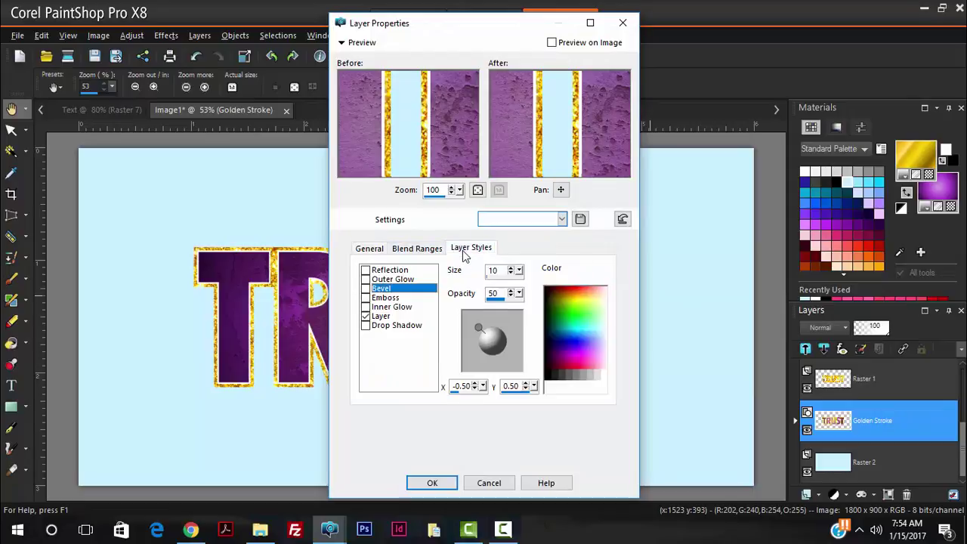
pyautogui.click(388, 327)
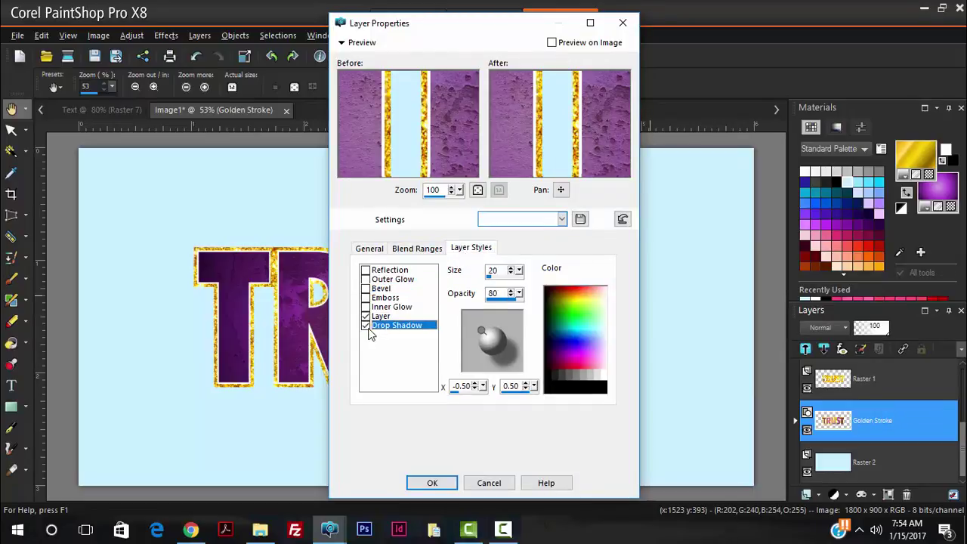
# Preview the Golden Stroke drop shadow on the image and reduce its offset to X -0.03, Y -0.01
pyautogui.moveTo(483, 33); pyautogui.dragTo(740, 44)
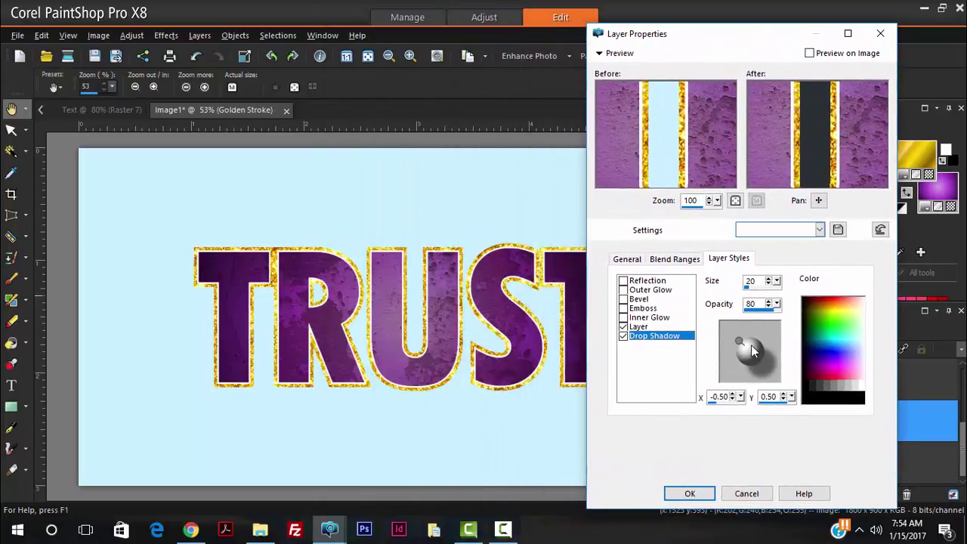
pyautogui.moveTo(740, 341); pyautogui.dragTo(745, 348)
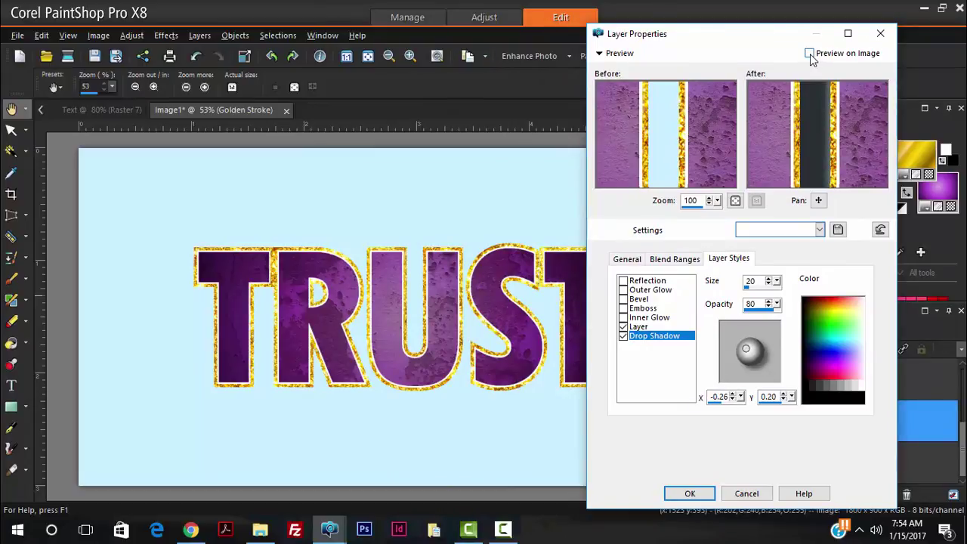
pyautogui.click(809, 54)
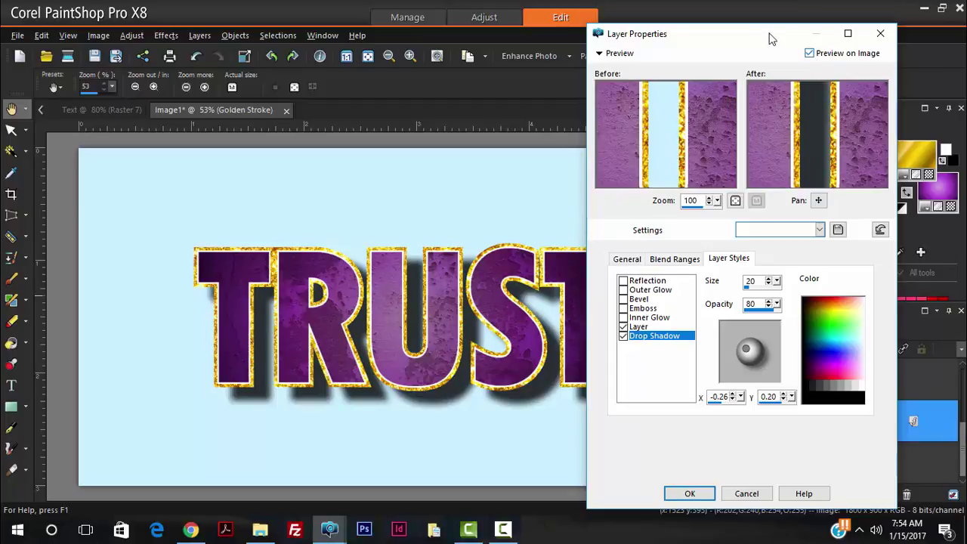
pyautogui.moveTo(740, 36); pyautogui.dragTo(789, 27)
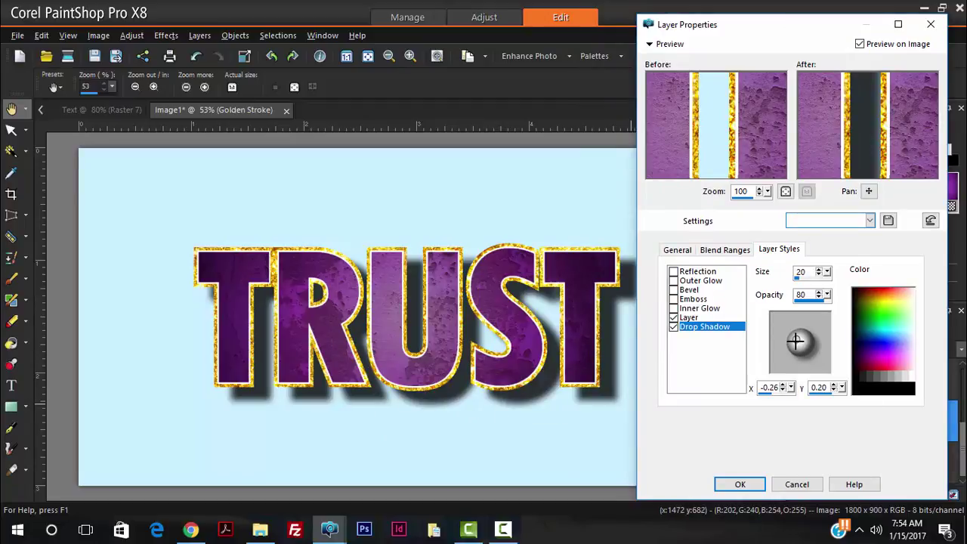
pyautogui.moveTo(794, 342); pyautogui.dragTo(800, 340)
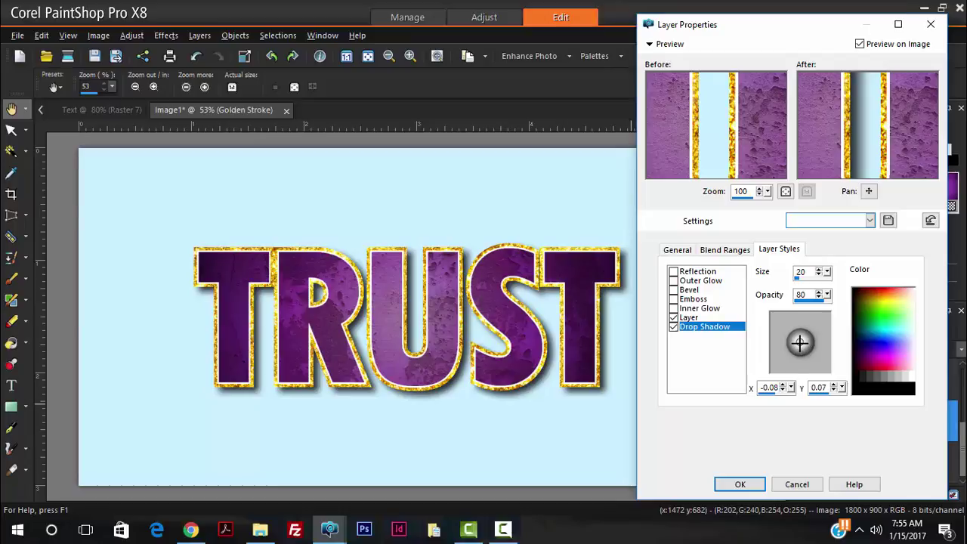
pyautogui.moveTo(800, 344); pyautogui.dragTo(800, 342)
pyautogui.click(890, 323)
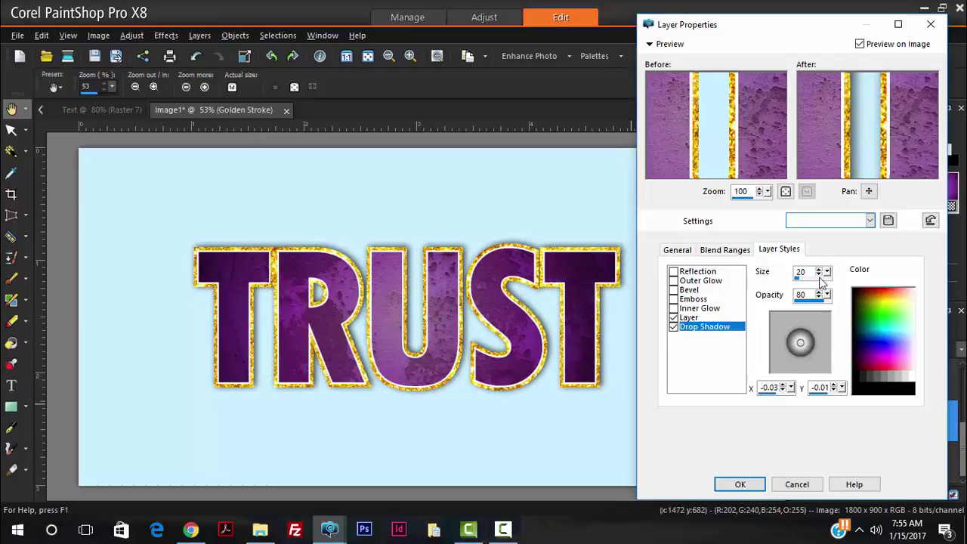
# Set the drop shadow to size 10, offset X -0.08, Y 0.01 and opacity 60, and apply it to the Golden Stroke layer
pyautogui.moveTo(827, 273); pyautogui.dragTo(836, 279)
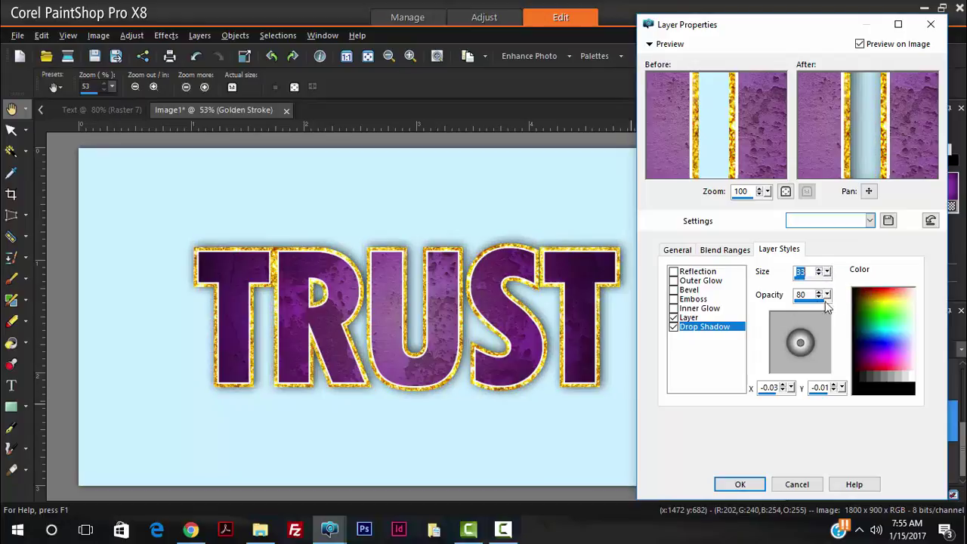
pyautogui.moveTo(826, 272); pyautogui.dragTo(813, 313)
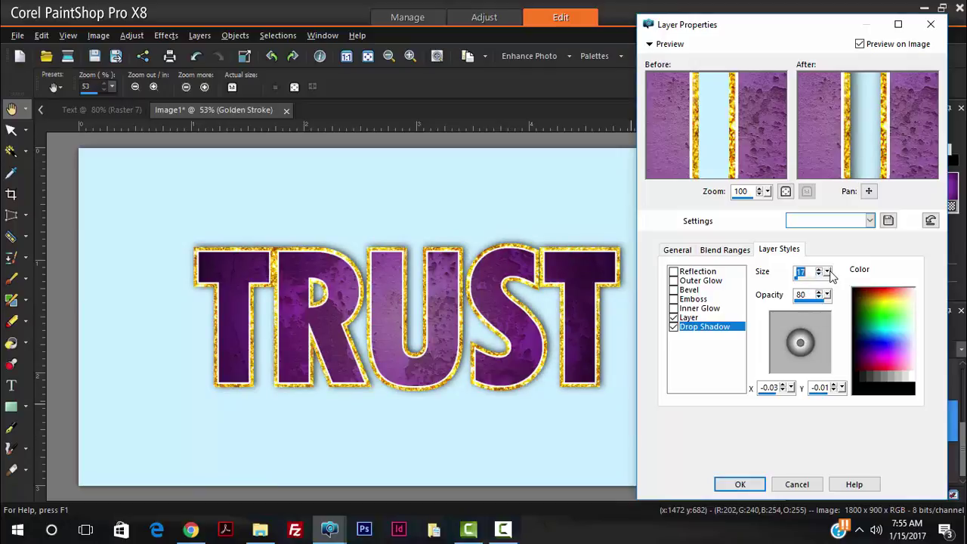
pyautogui.moveTo(828, 276); pyautogui.dragTo(824, 274)
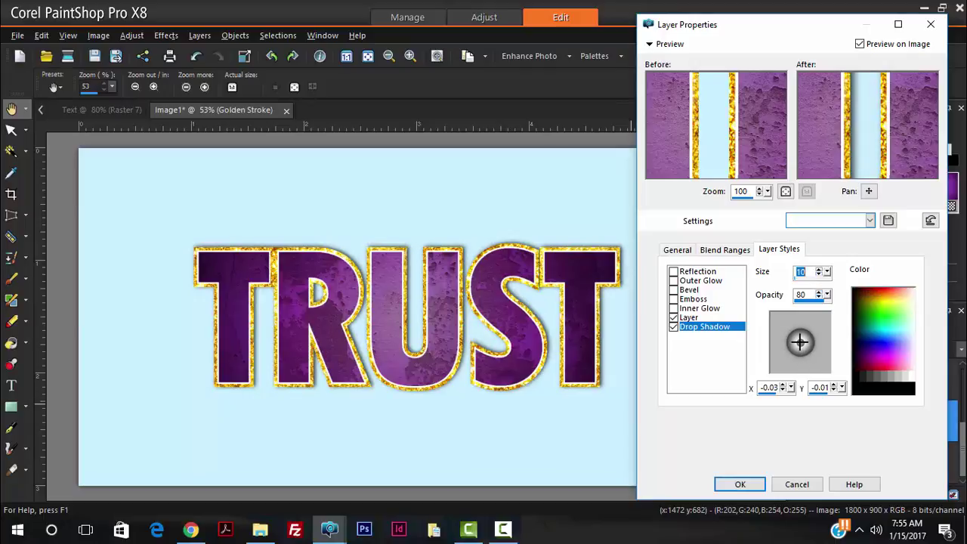
pyautogui.click(800, 341)
pyautogui.click(798, 341)
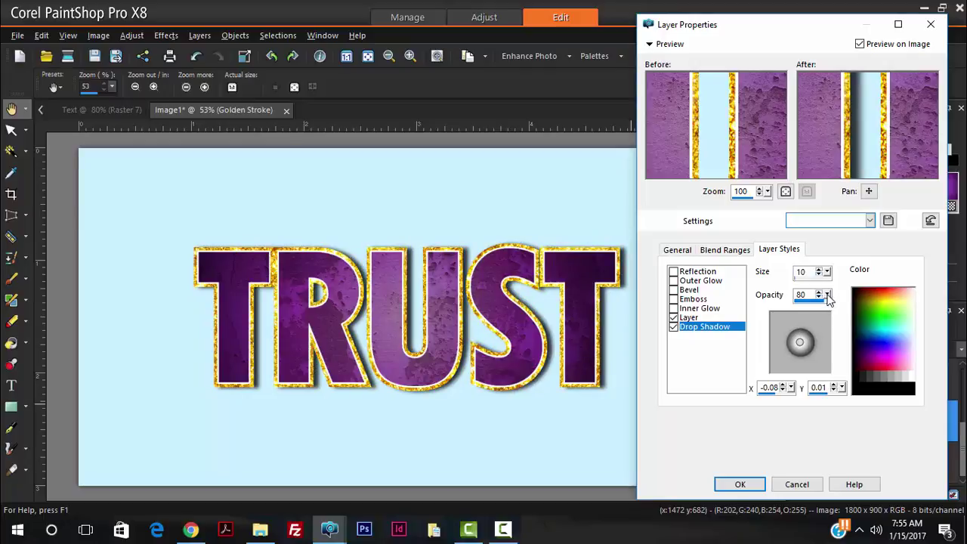
pyautogui.moveTo(827, 295); pyautogui.dragTo(820, 303)
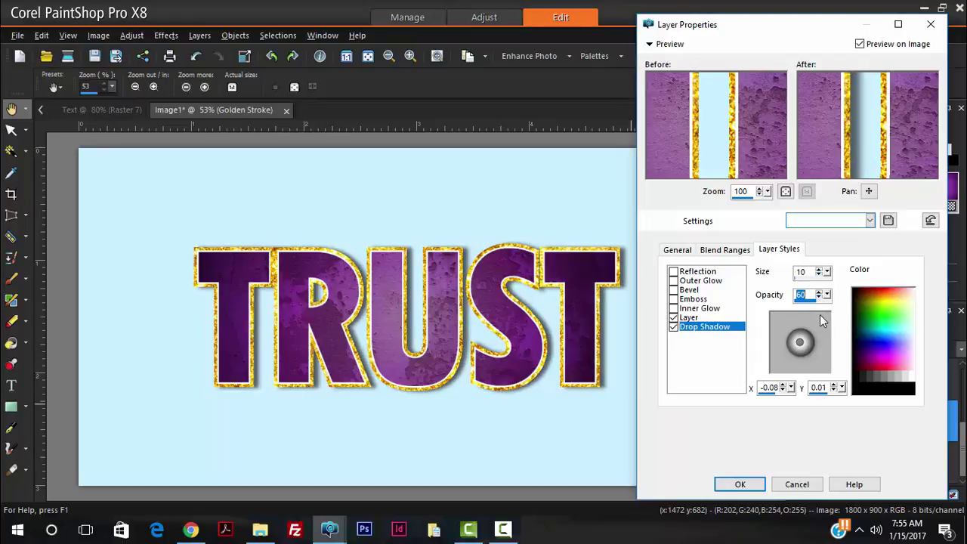
pyautogui.click(739, 487)
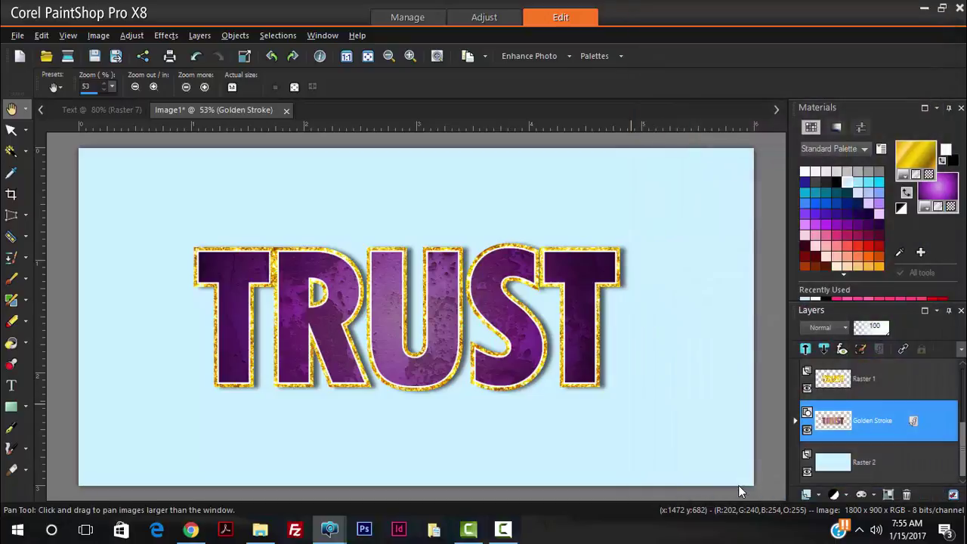
# Compare the shadowed lettering in Image1 with the whole finished lettering in the Text image
pyautogui.click(106, 111)
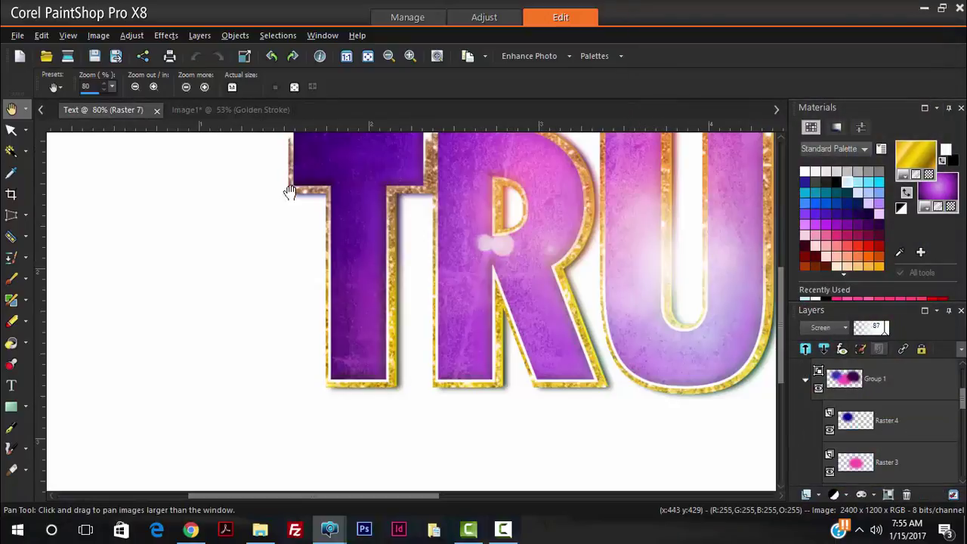
pyautogui.scroll(-2, 453, 280)
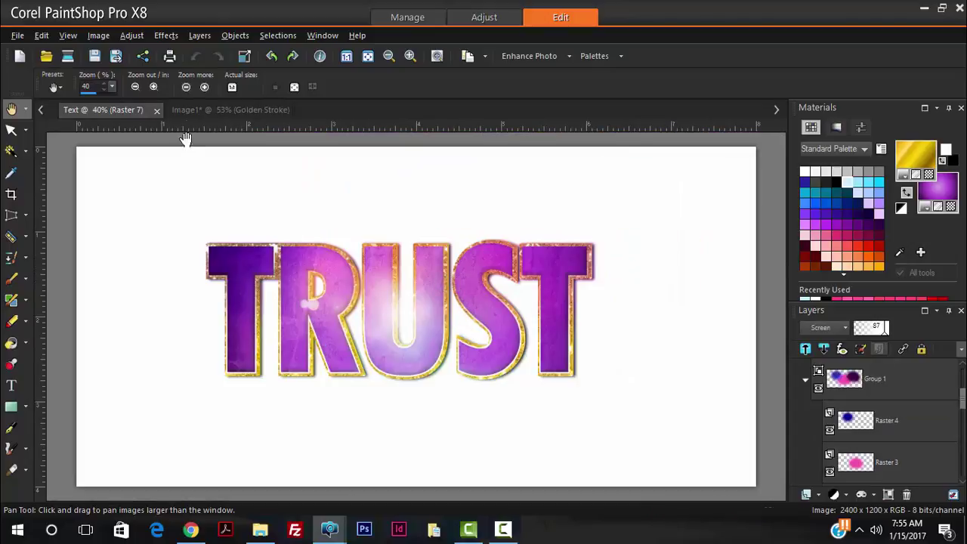
pyautogui.click(208, 112)
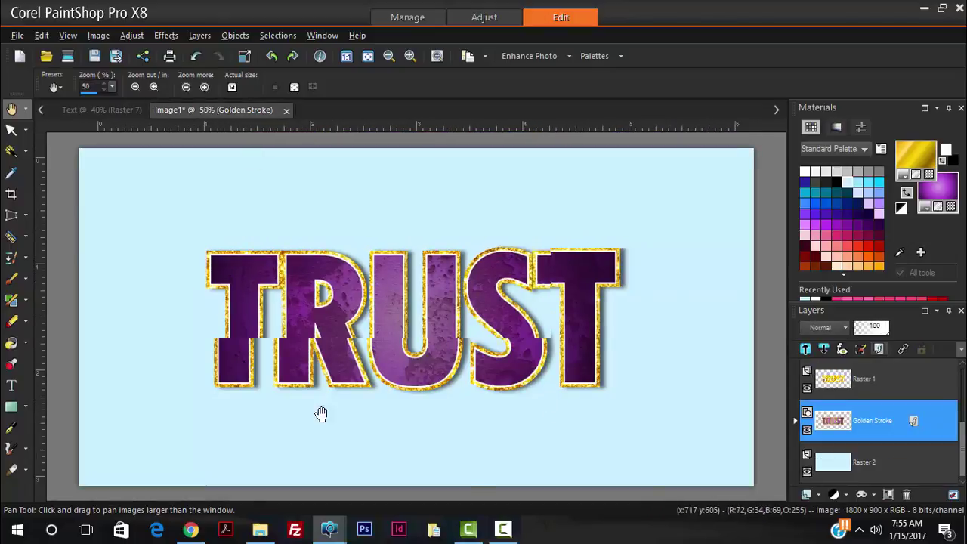
pyautogui.scroll(-1, 221, 452)
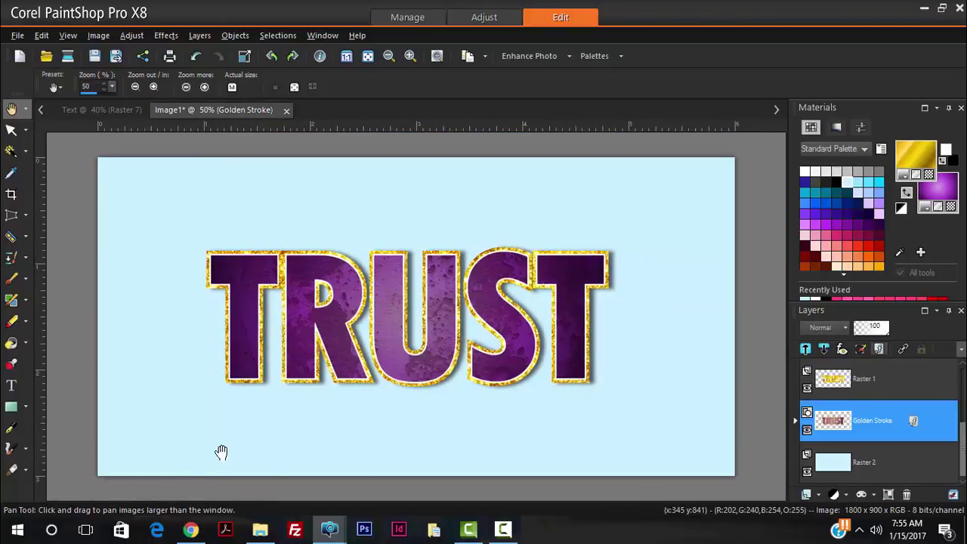
# Examine the space lights picture in Chrome and the light effects on the finished Text lettering in PaintShop Pro, ending on Image1
pyautogui.click(189, 531)
pyautogui.click(349, 10)
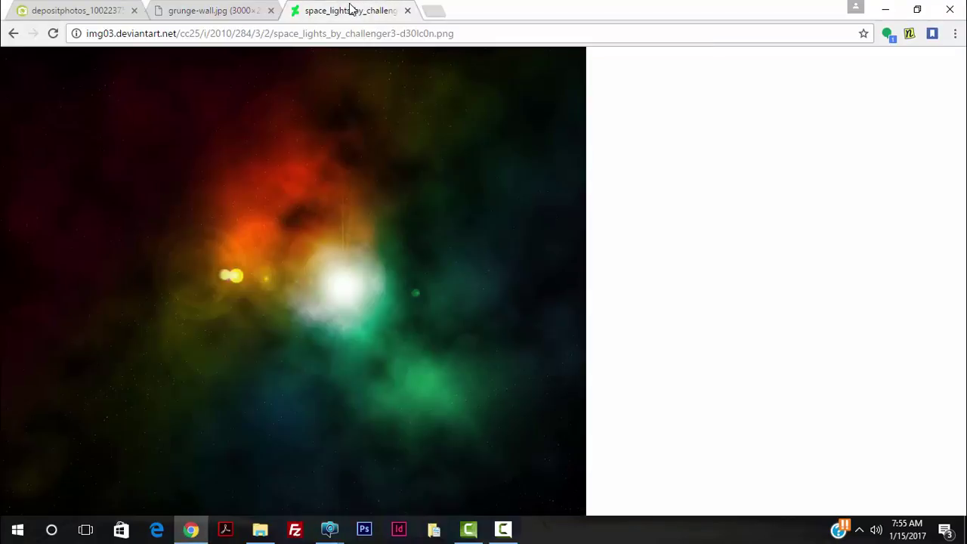
pyautogui.click(173, 238)
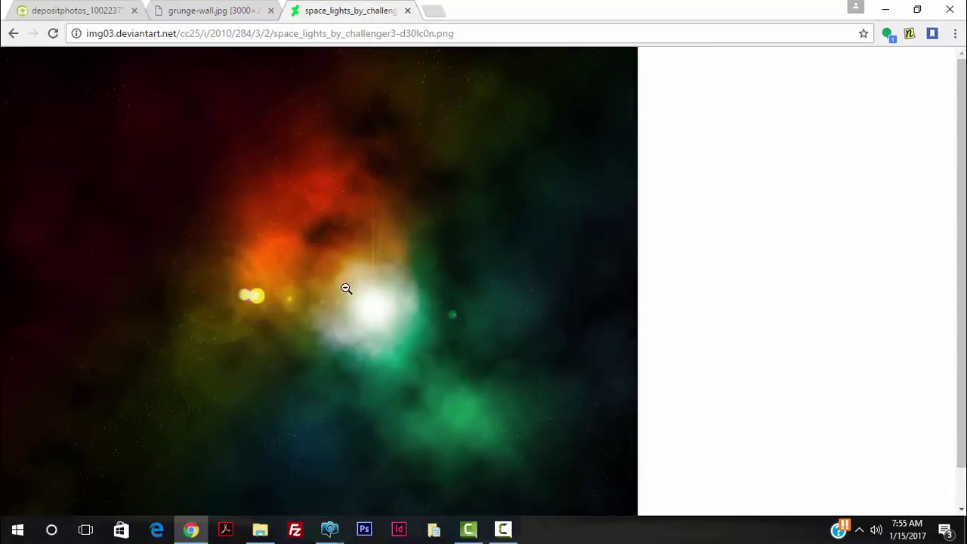
pyautogui.click(289, 329)
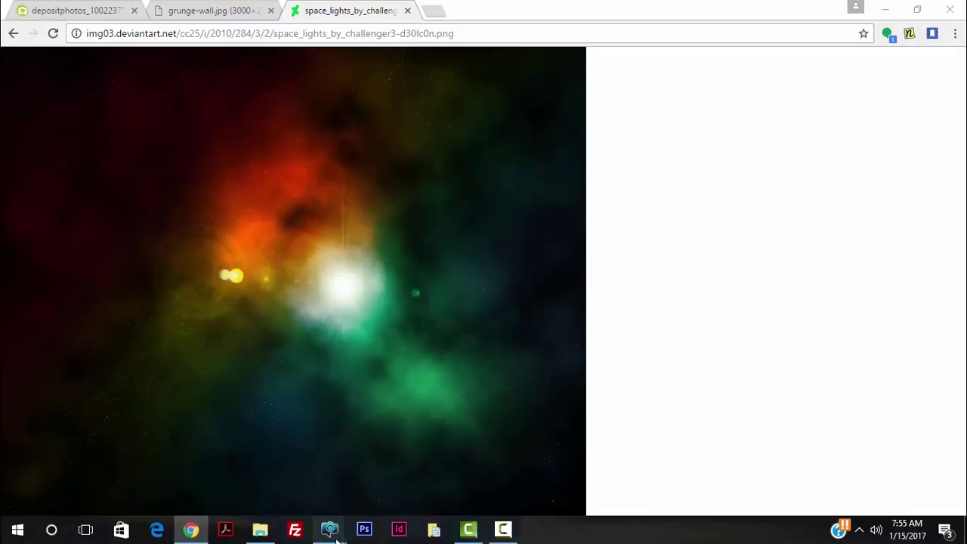
pyautogui.moveTo(331, 529)
pyautogui.click(419, 476)
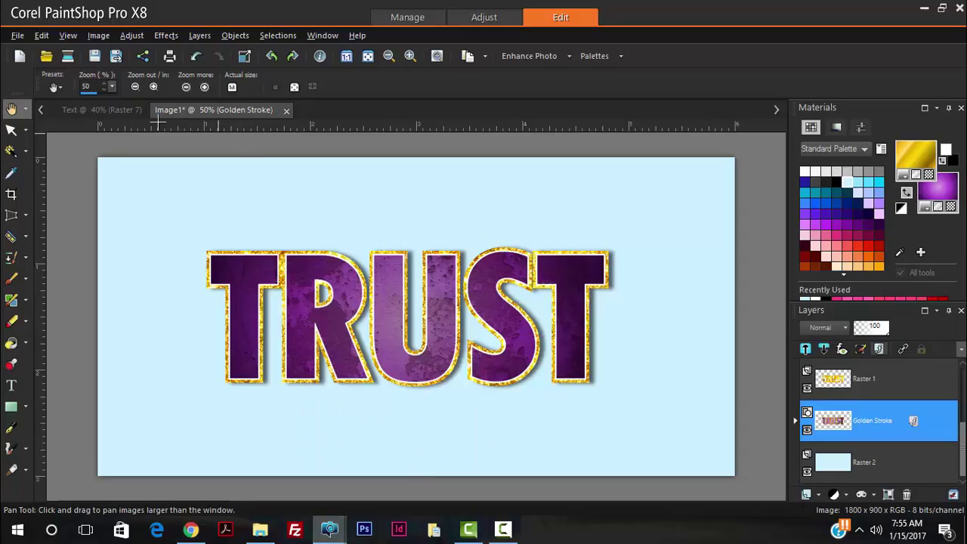
pyautogui.click(106, 109)
pyautogui.scroll(3, 364, 313)
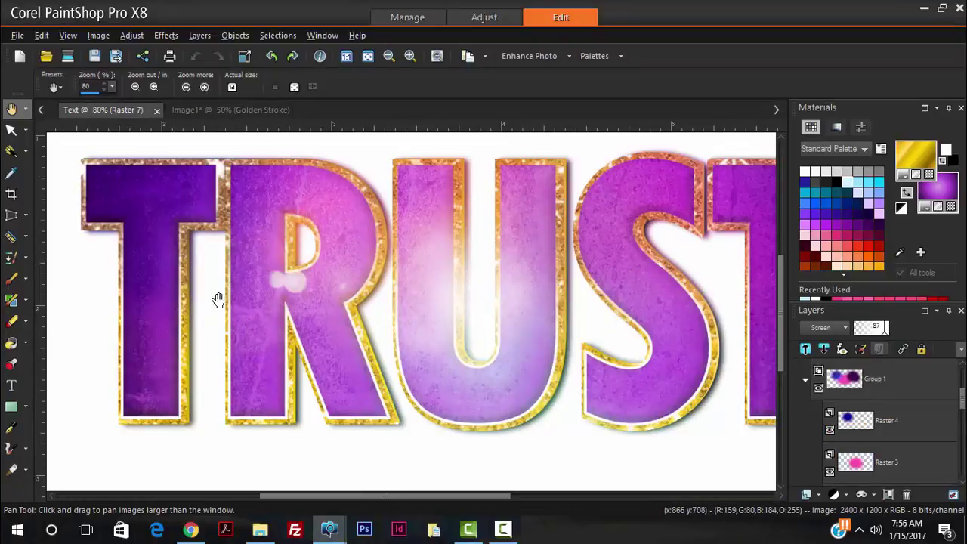
pyautogui.click(226, 111)
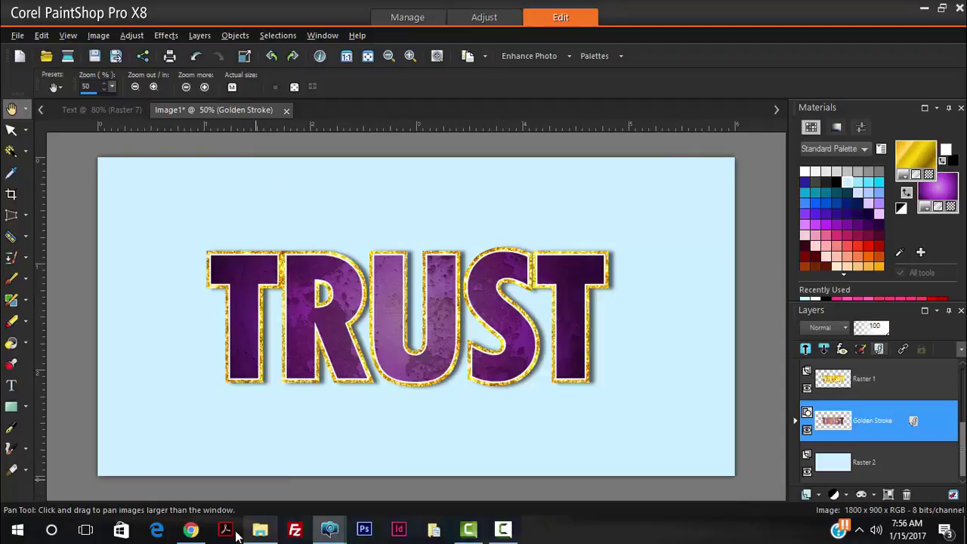
# Copy the space lights picture from Chrome and return to Image1 in PaintShop Pro
pyautogui.click(191, 529)
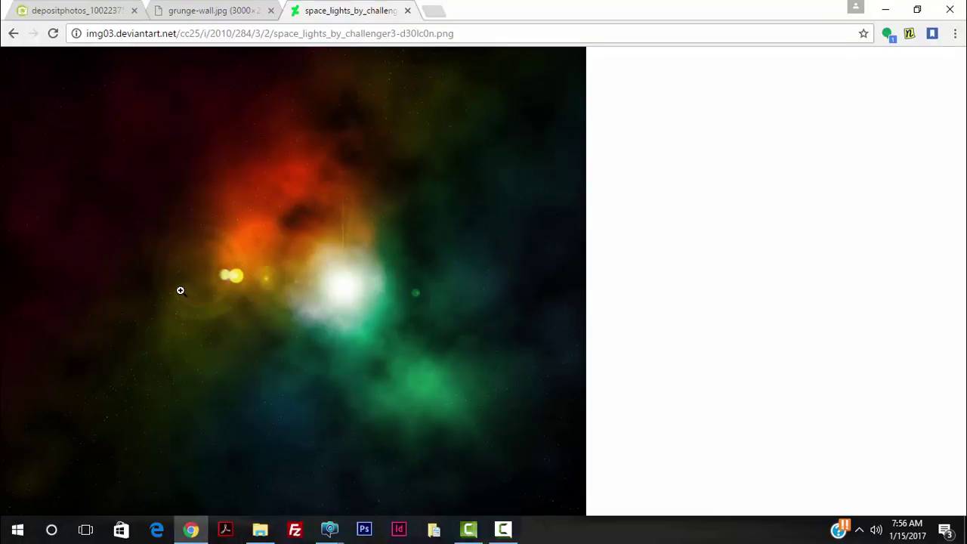
pyautogui.rightClick(178, 270)
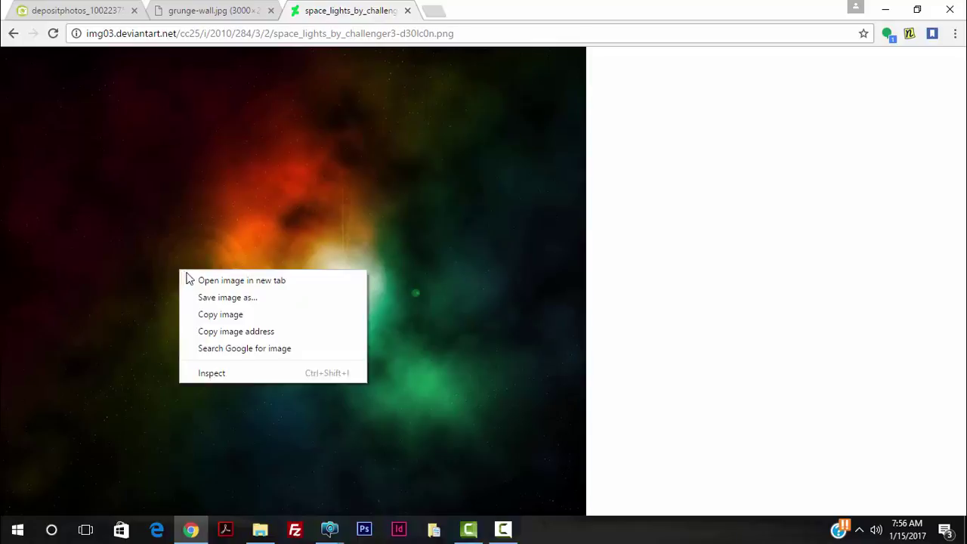
pyautogui.click(218, 314)
pyautogui.moveTo(329, 533)
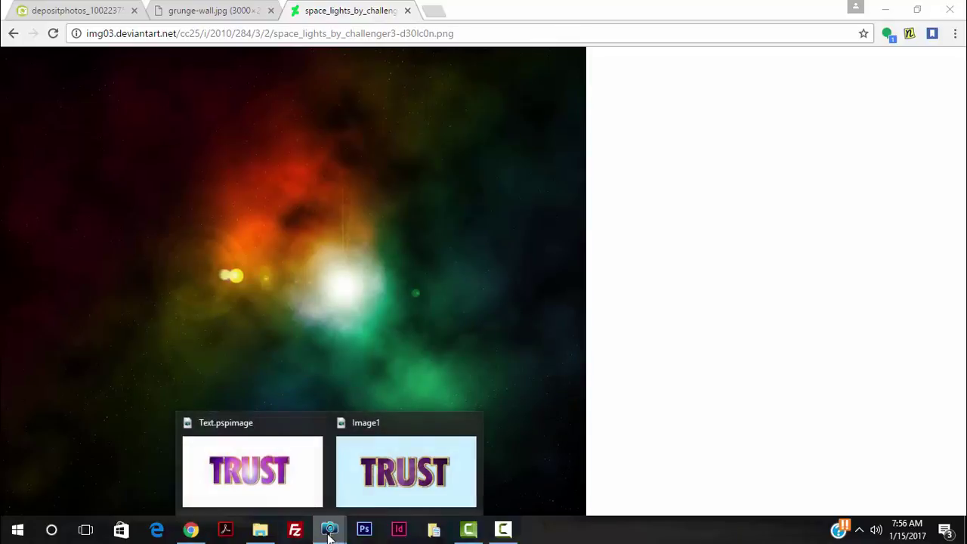
pyautogui.click(425, 475)
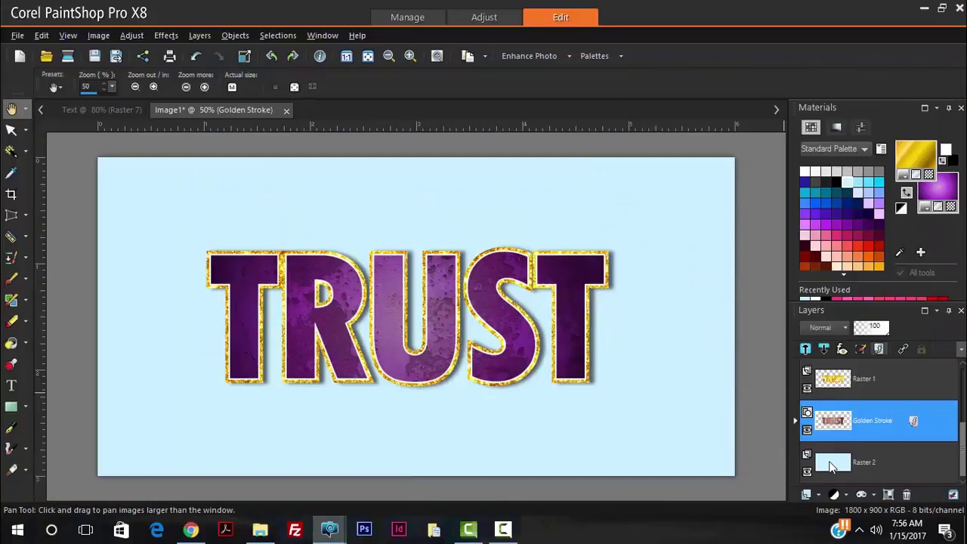
# Select the light blue Raster 2 layer and paste the copied space lights picture as a new image
pyautogui.click(830, 465)
pyautogui.click(852, 424)
pyautogui.click(831, 469)
pyautogui.click(42, 37)
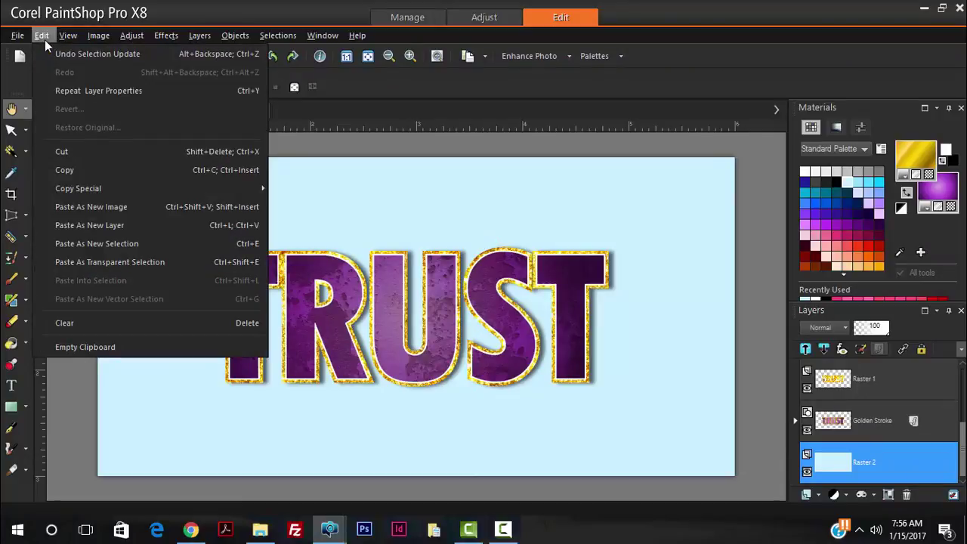
pyautogui.click(111, 211)
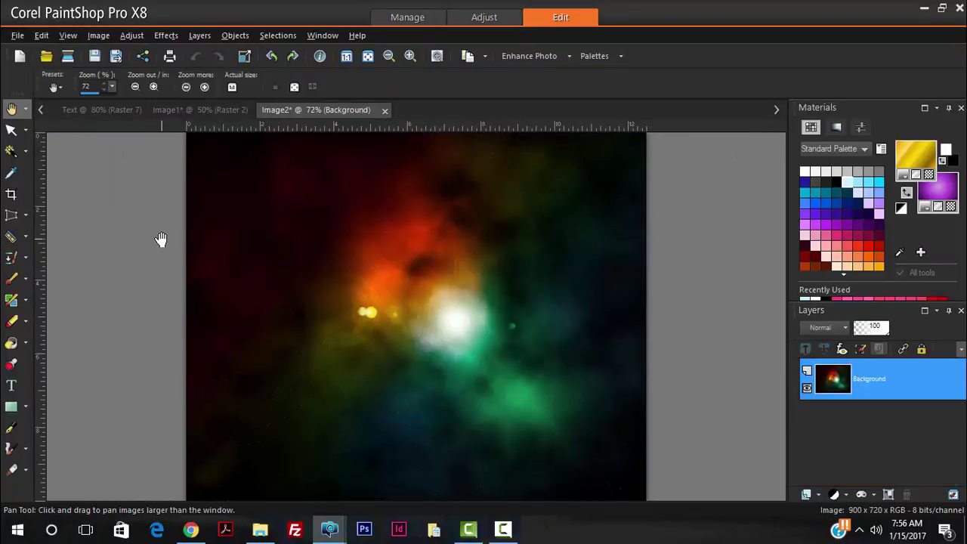
# Close the separate space lights image without saving it and return to Image1
pyautogui.click(12, 130)
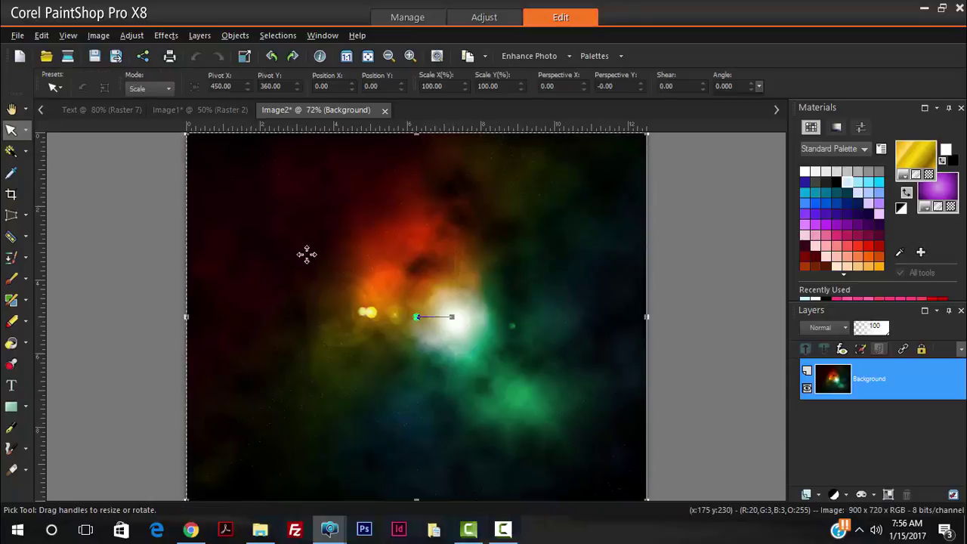
pyautogui.click(385, 110)
pyautogui.click(487, 294)
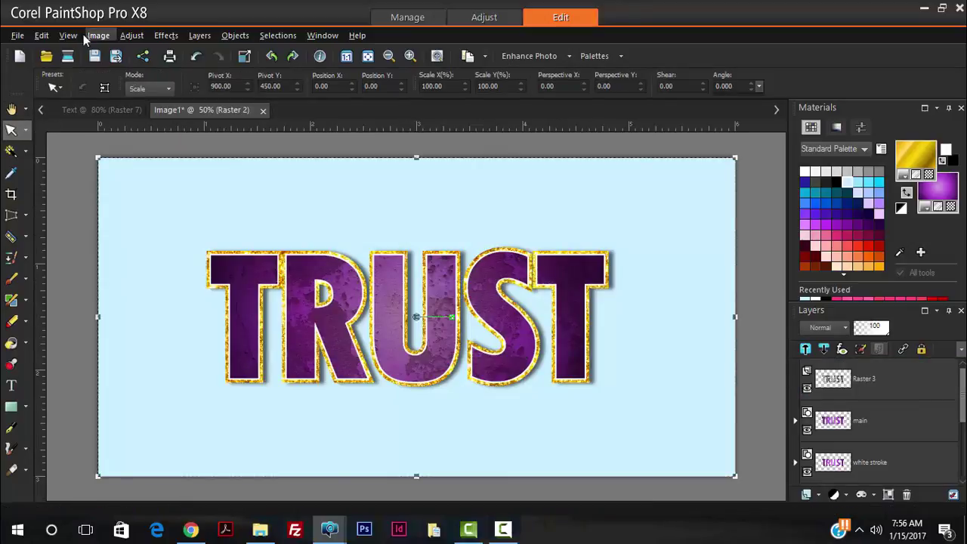
# Paste the space lights picture as a new layer in Image1 and move it above Raster 3 in the layer stack
pyautogui.click(40, 36)
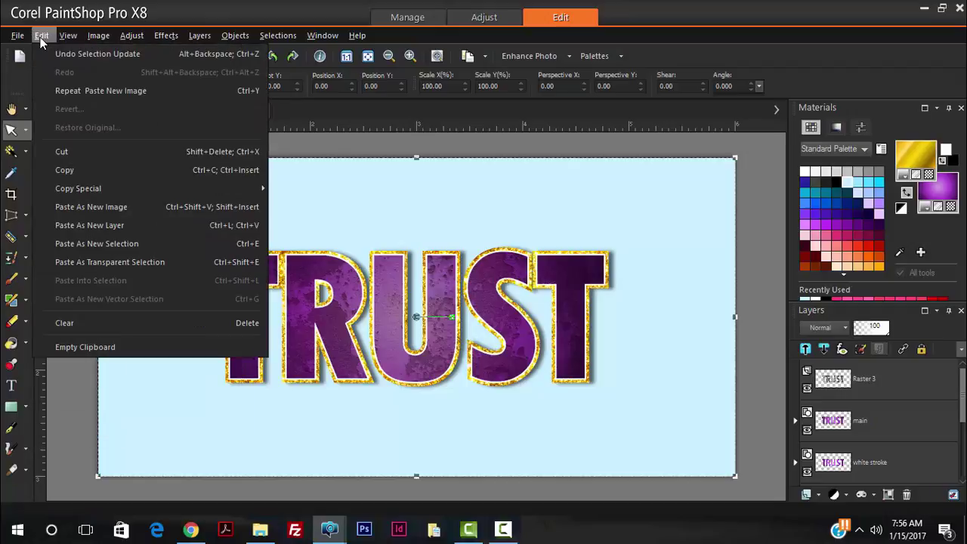
pyautogui.click(104, 228)
pyautogui.scroll(-5, 843, 435)
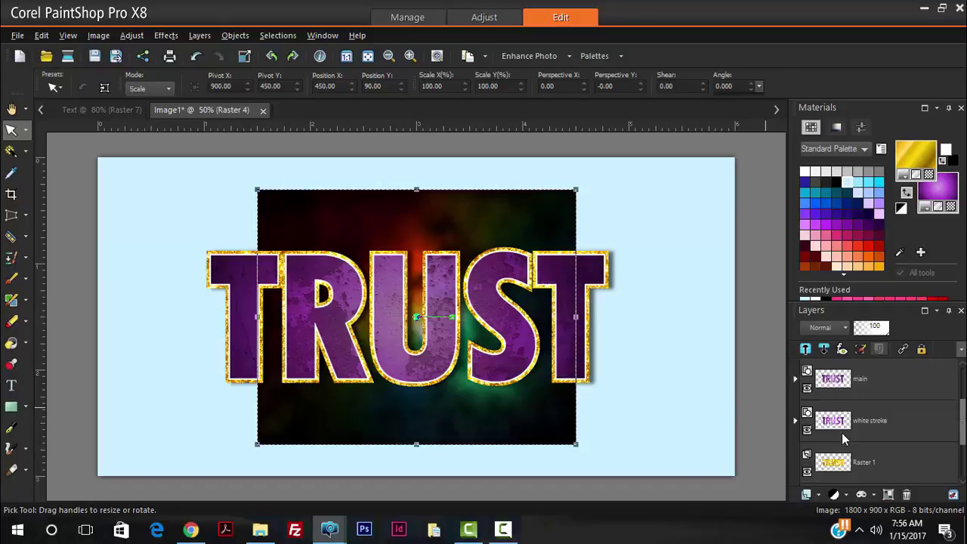
pyautogui.scroll(5, 854, 374)
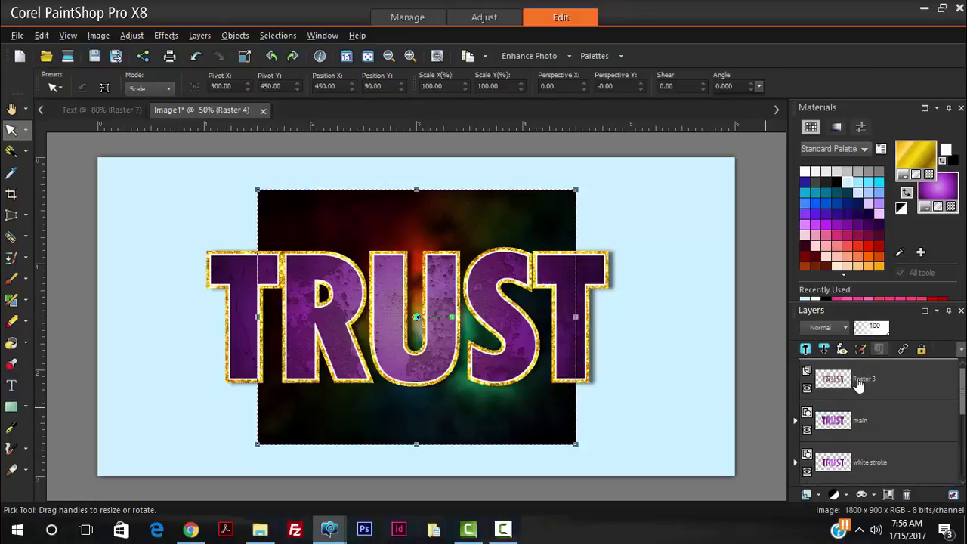
pyautogui.moveTo(858, 383); pyautogui.dragTo(858, 376)
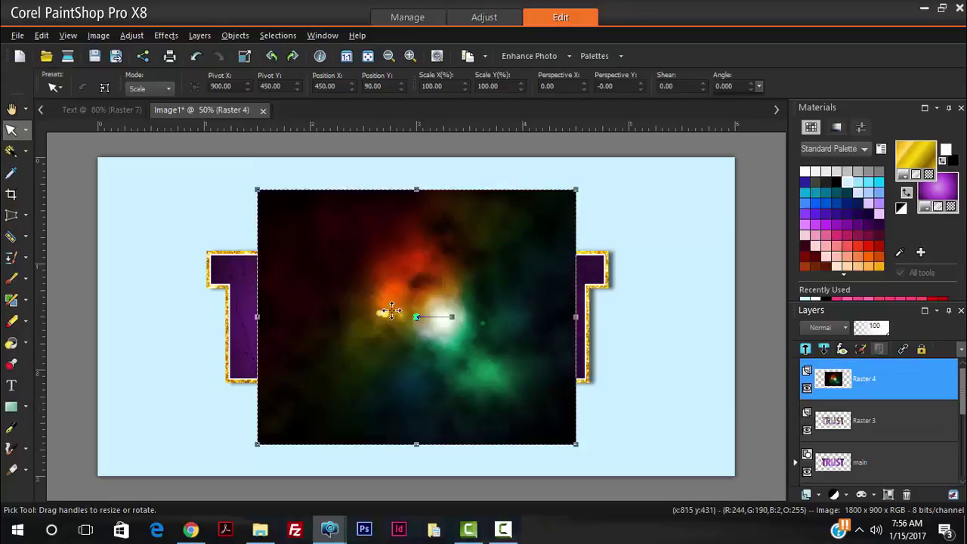
# Enlarge the space lights layer to about 132.5% and place it over the lettering, using a temporary 55% opacity as a guide before restoring 100%
pyautogui.moveTo(413, 316); pyautogui.dragTo(351, 308)
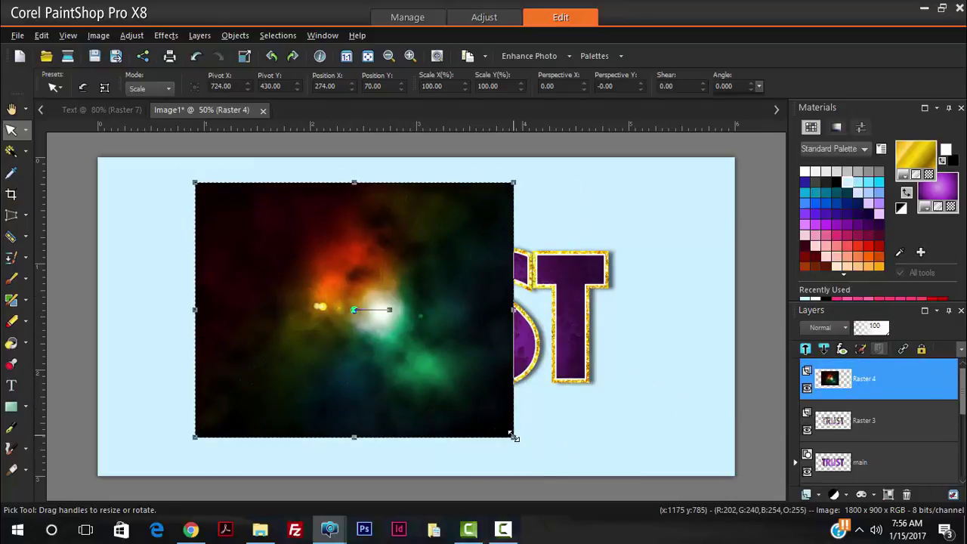
pyautogui.moveTo(516, 435); pyautogui.dragTo(657, 469)
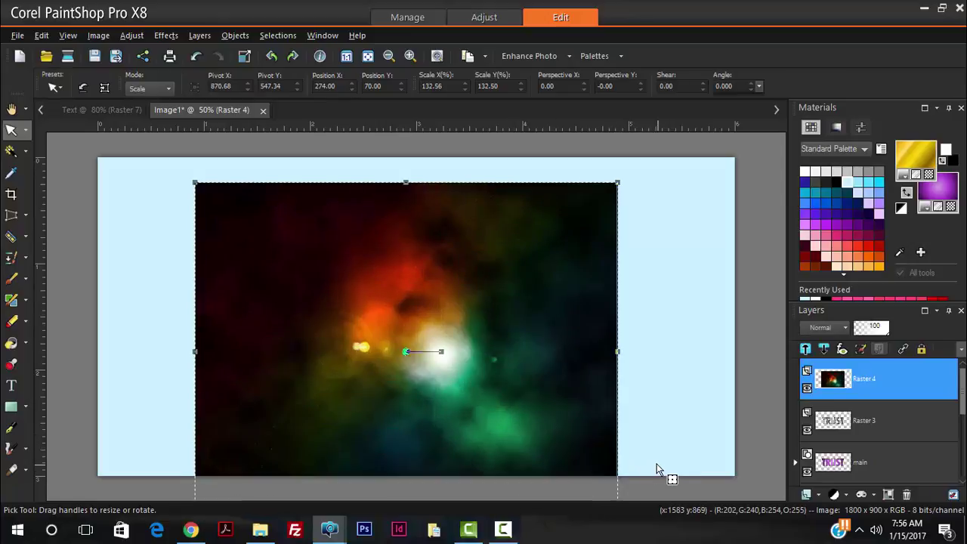
pyautogui.click(873, 327)
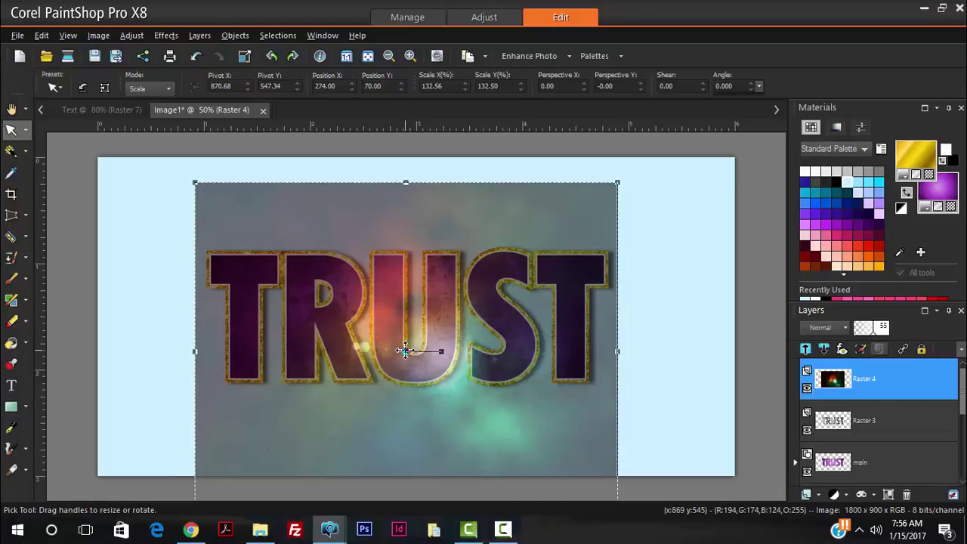
pyautogui.moveTo(401, 347); pyautogui.dragTo(397, 312)
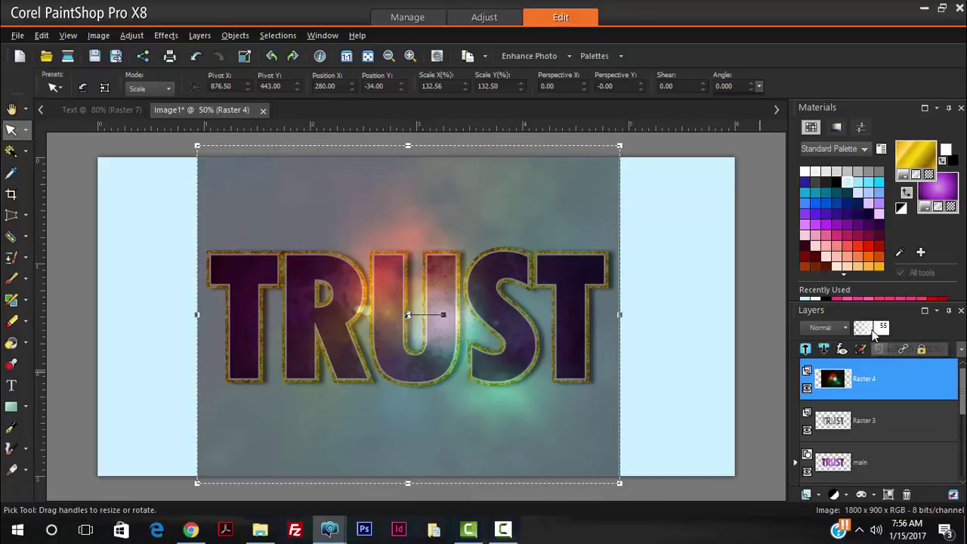
pyautogui.moveTo(879, 332); pyautogui.dragTo(921, 335)
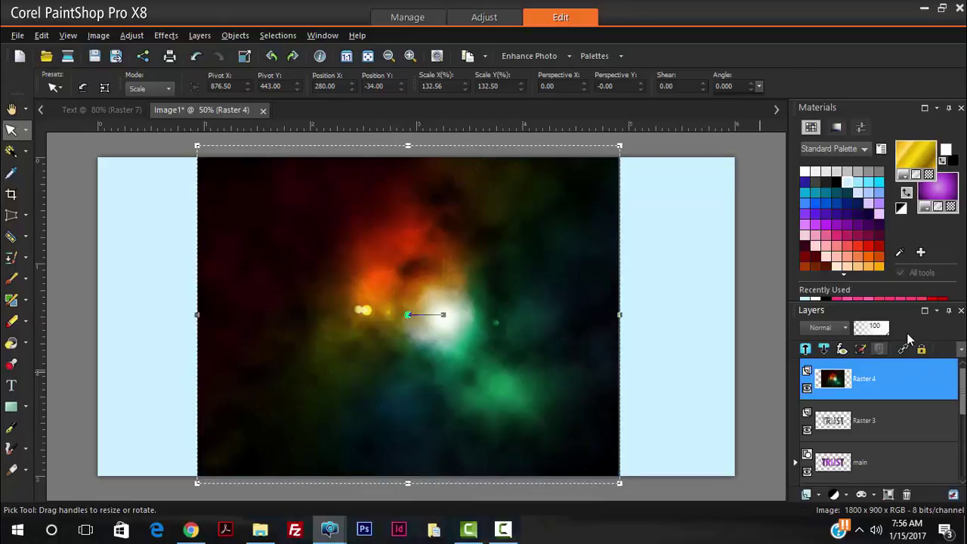
# Set the space lights layer's blend mode to Screen, shift it slightly over the lettering and enlarge it to about 138%
pyautogui.click(835, 331)
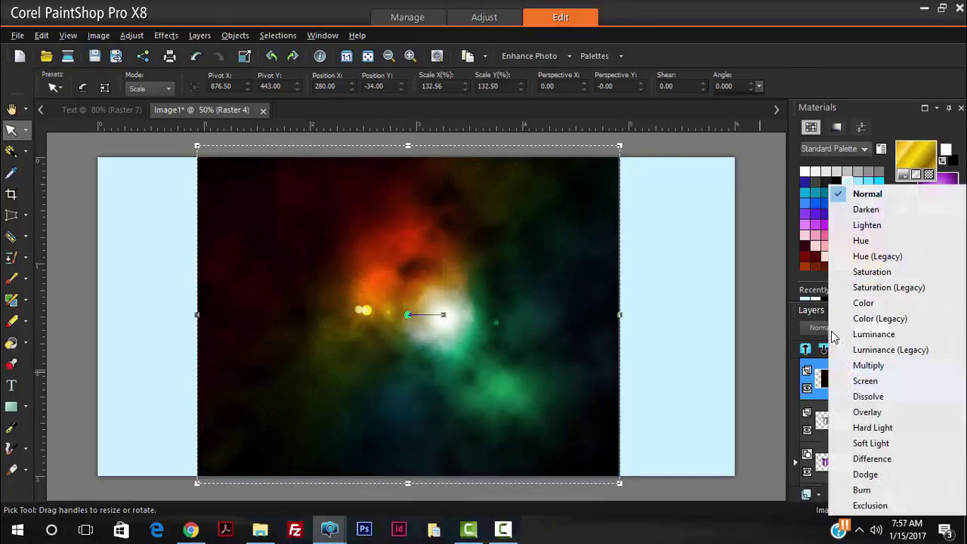
pyautogui.click(888, 381)
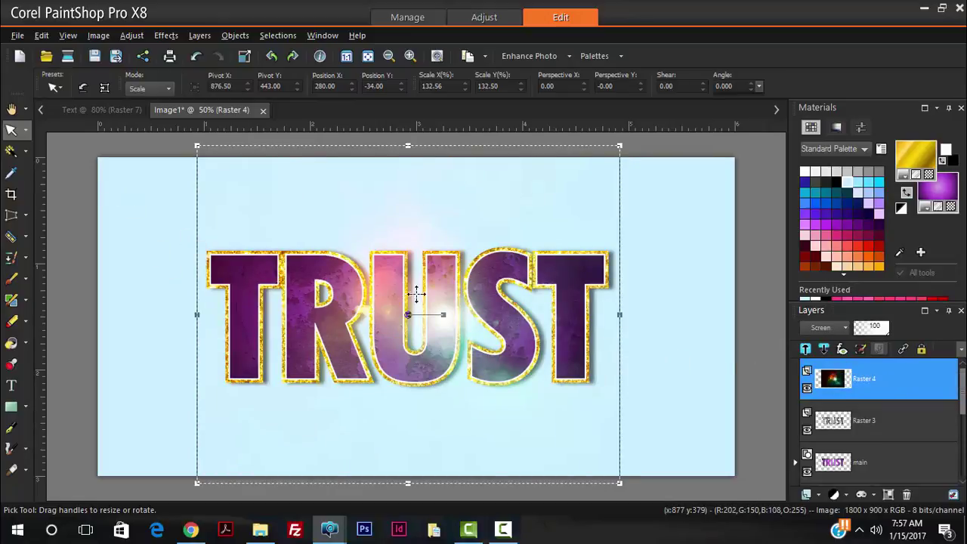
pyautogui.moveTo(410, 313); pyautogui.dragTo(384, 317)
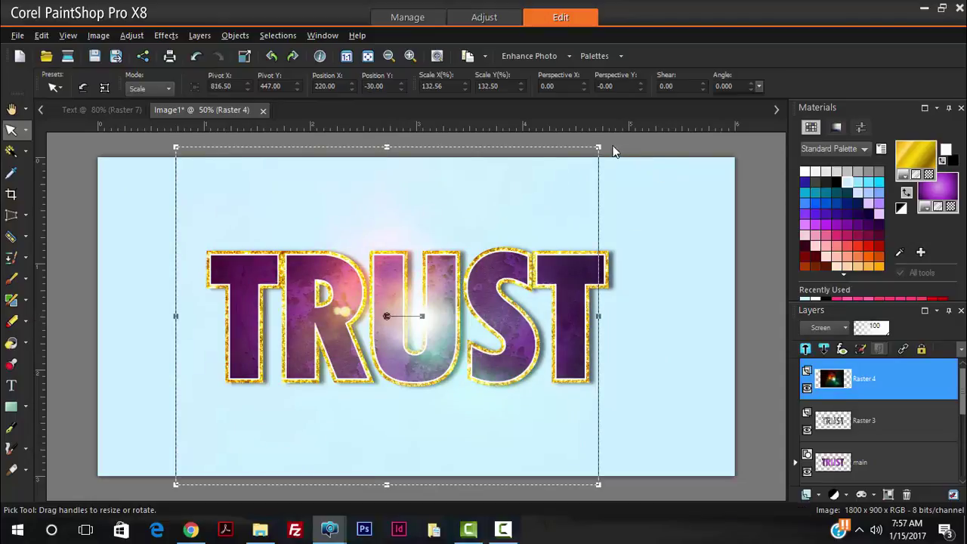
pyautogui.moveTo(597, 146); pyautogui.dragTo(616, 134)
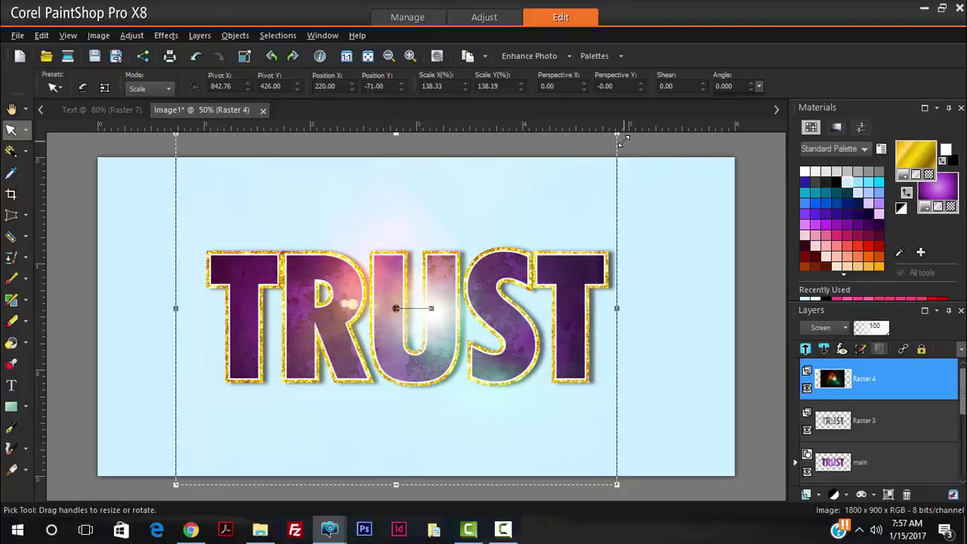
pyautogui.click(699, 270)
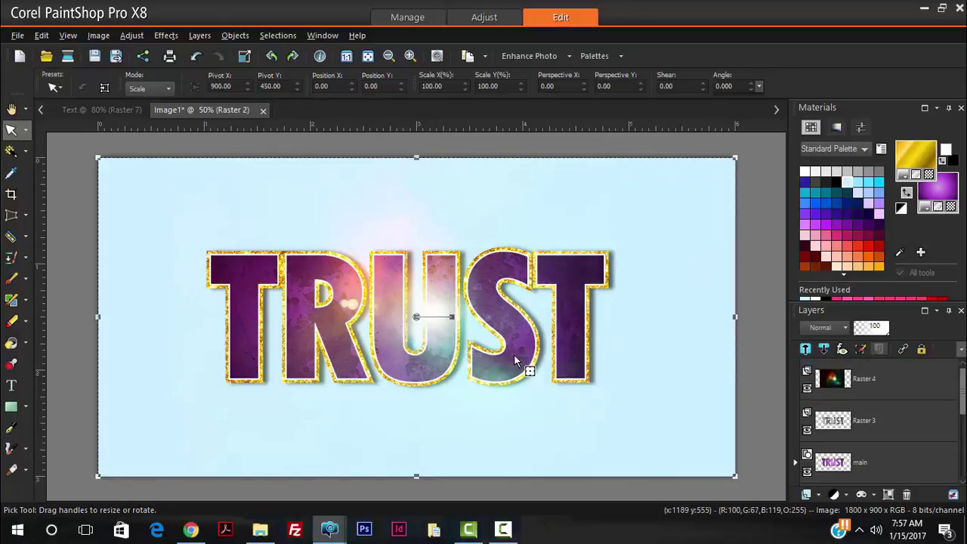
# Flood fill the light blue Raster 2 background layer with white
pyautogui.scroll(-2, 513, 354)
pyautogui.scroll(-3, 914, 468)
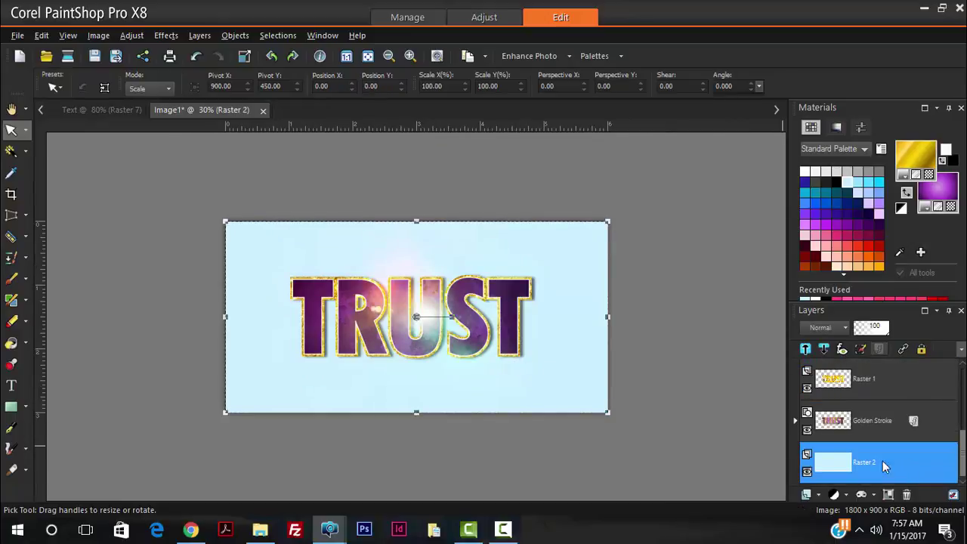
pyautogui.doubleClick(842, 469)
pyautogui.click(833, 428)
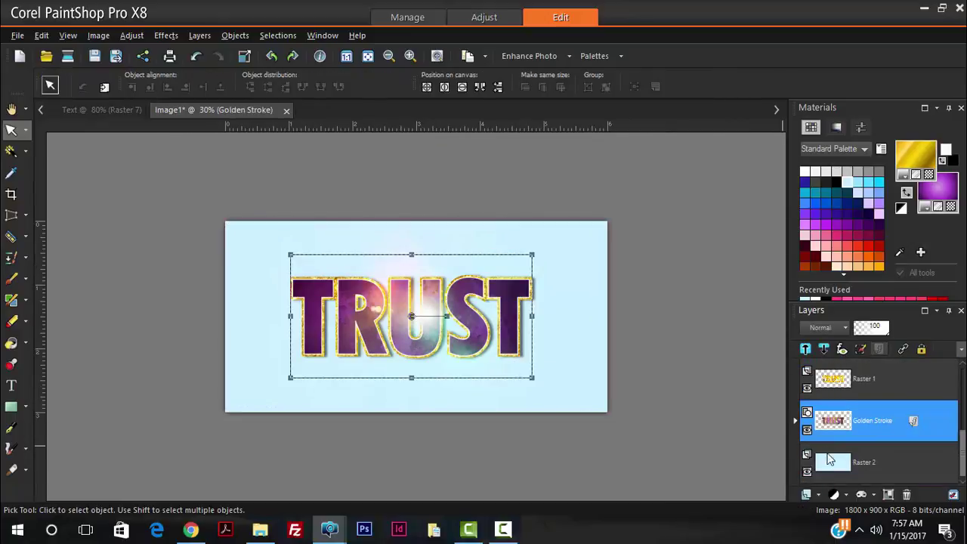
pyautogui.click(831, 464)
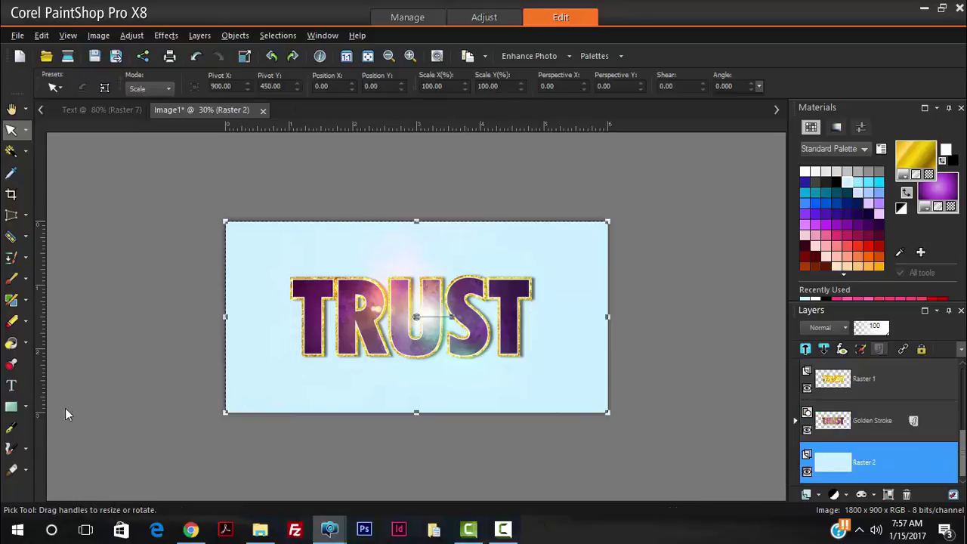
pyautogui.click(11, 345)
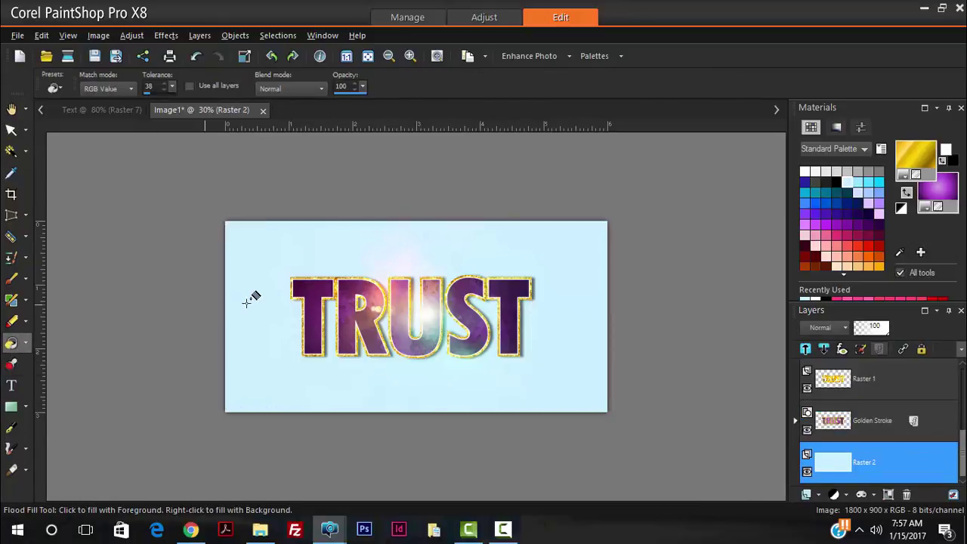
pyautogui.click(805, 171)
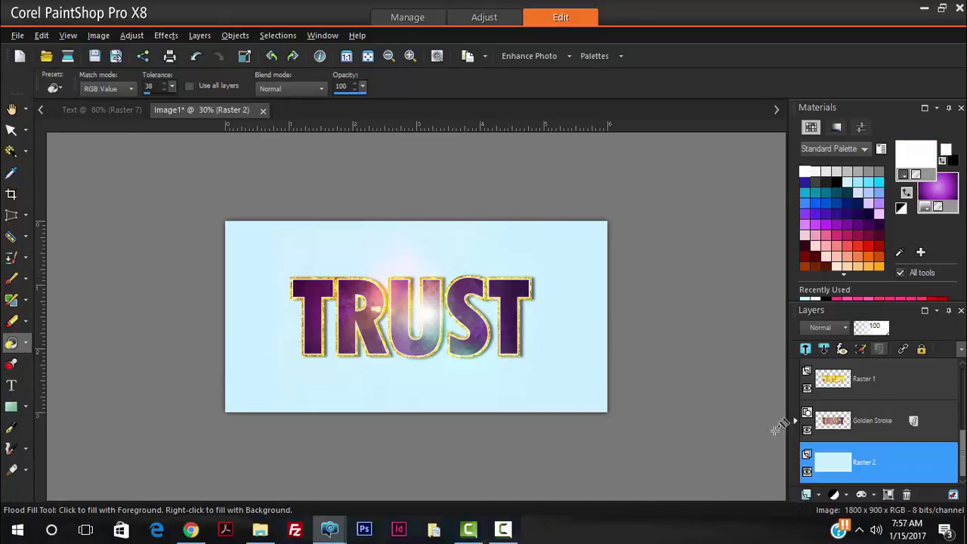
pyautogui.click(325, 266)
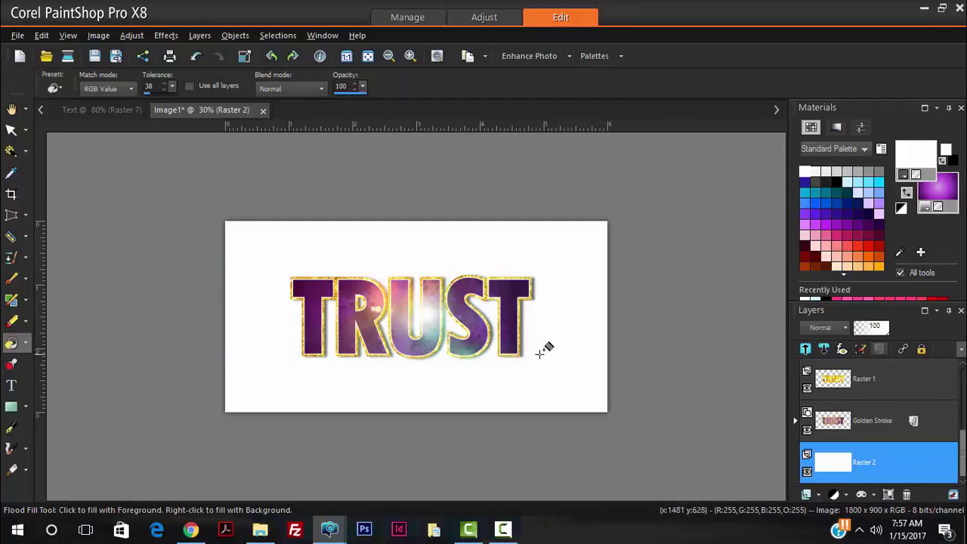
# Examine the finished TRUST lettering up close and as a whole against the white background
pyautogui.scroll(3, 414, 317)
pyautogui.scroll(-1, 415, 317)
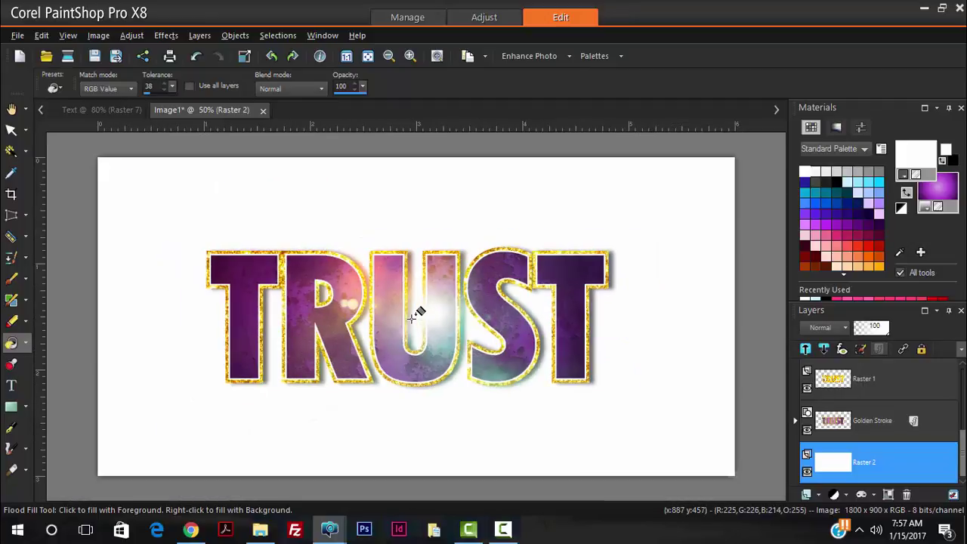
pyautogui.scroll(1, 415, 322)
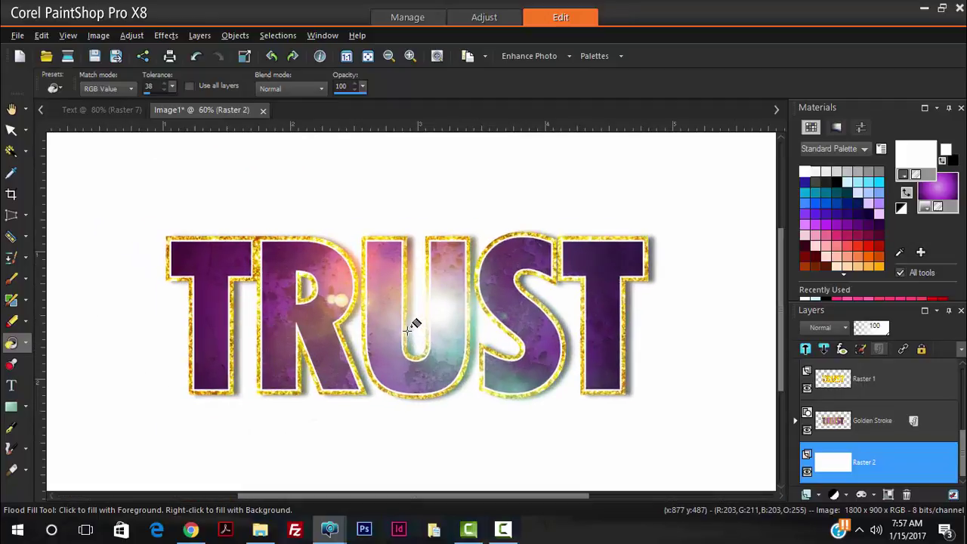
pyautogui.scroll(3, 394, 333)
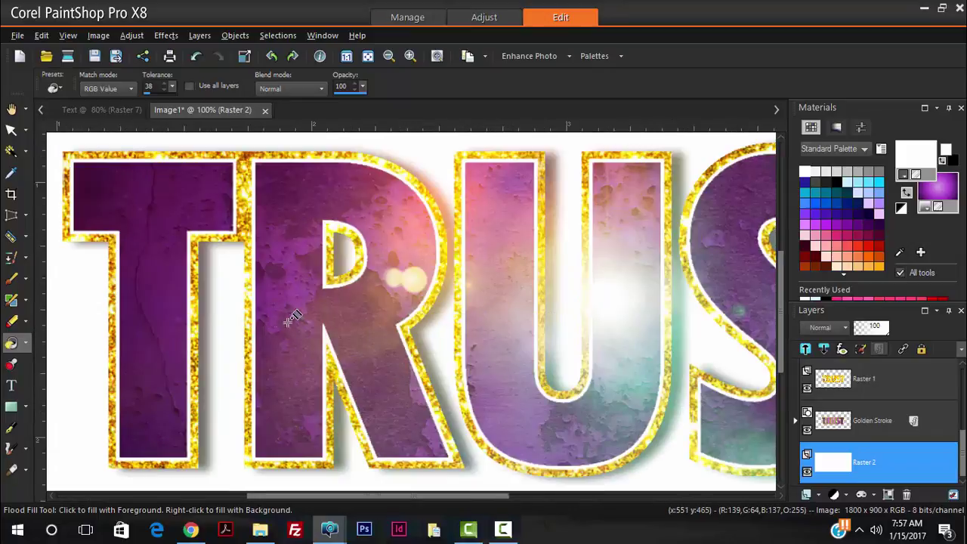
pyautogui.scroll(-3, 458, 304)
pyautogui.scroll(-1, 556, 283)
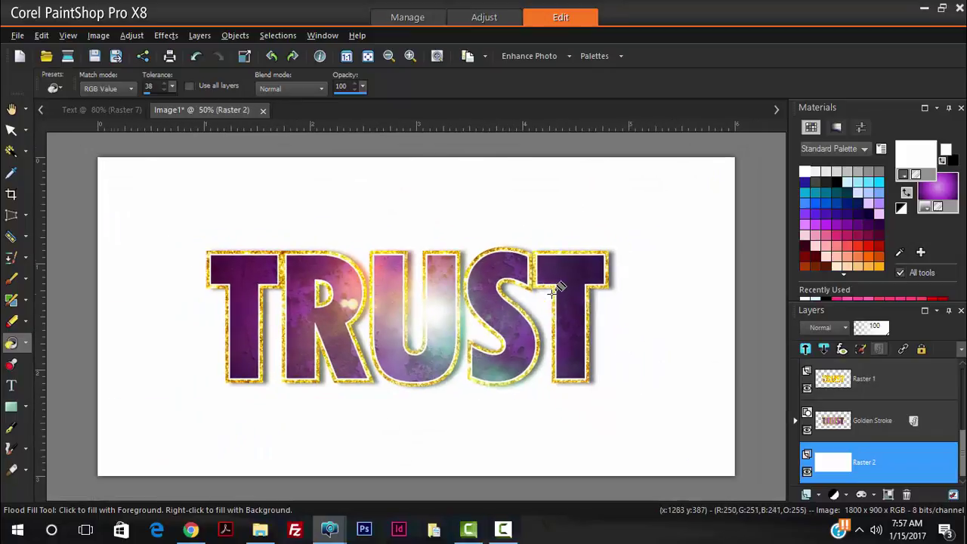
pyautogui.click(12, 130)
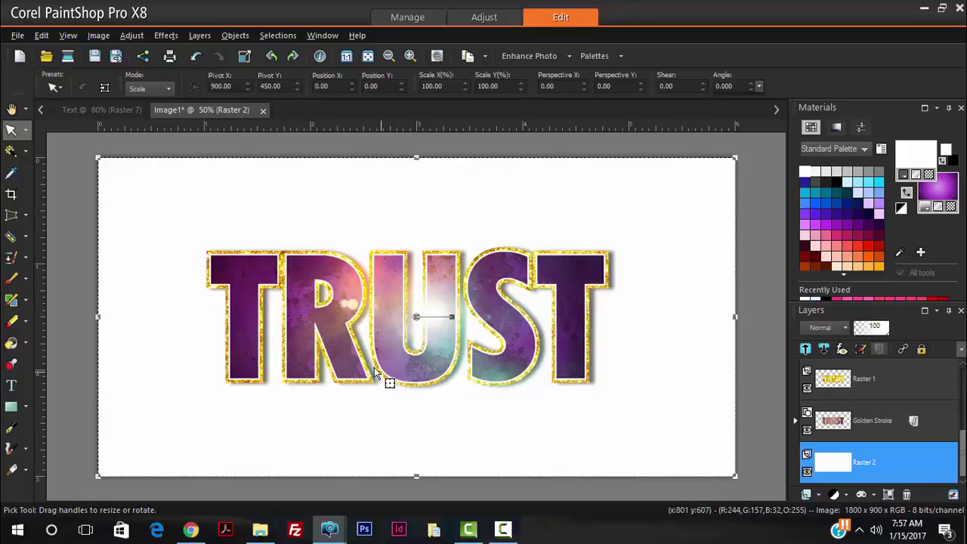
pyautogui.click(11, 108)
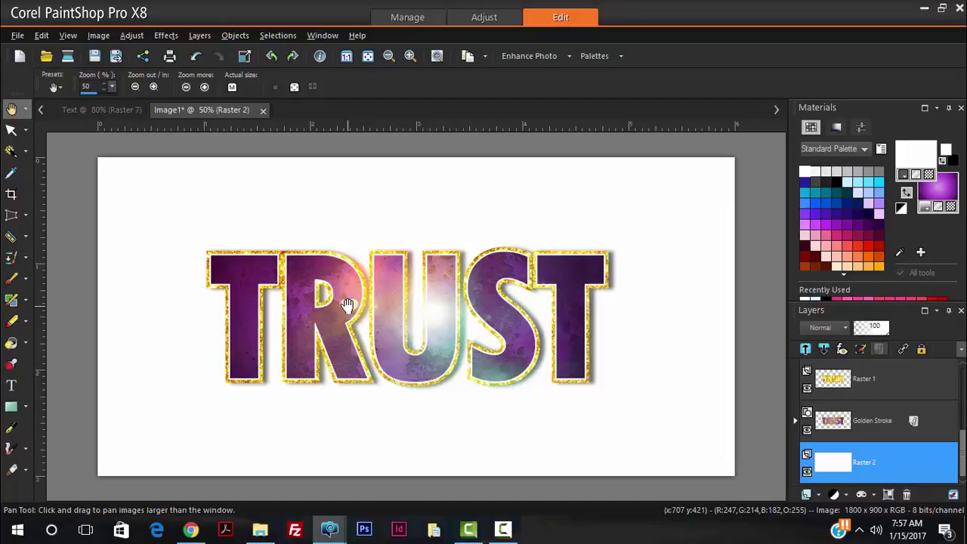
pyautogui.scroll(1, 430, 322)
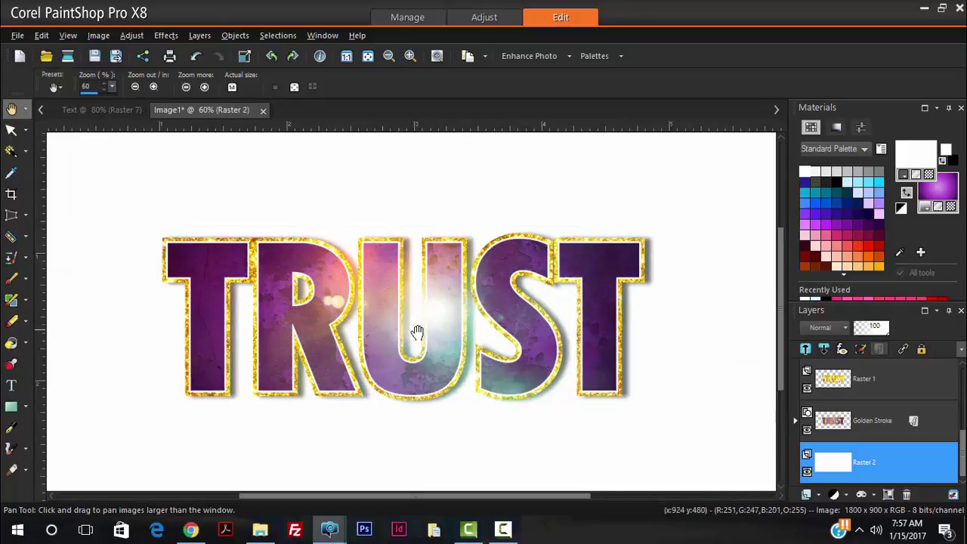
pyautogui.scroll(2, 394, 340)
pyautogui.scroll(-2, 394, 339)
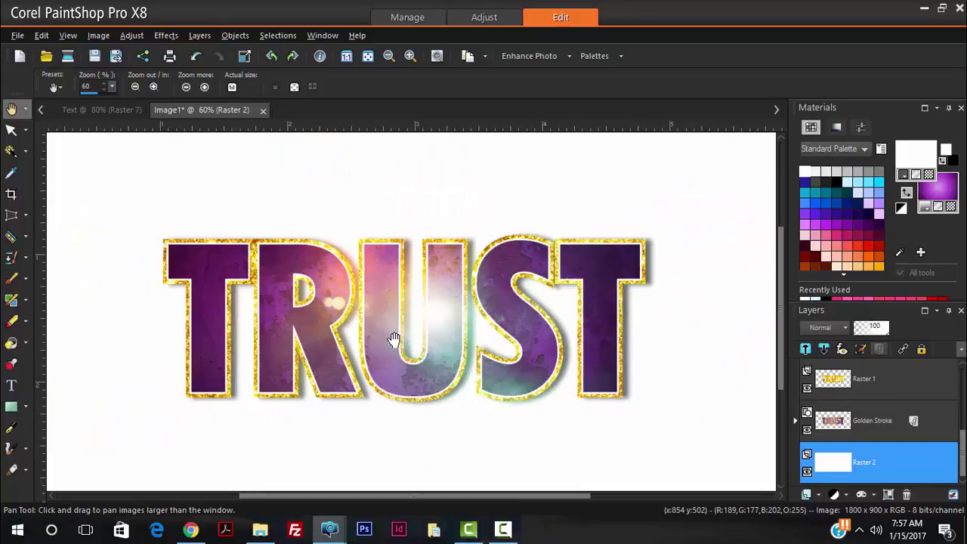